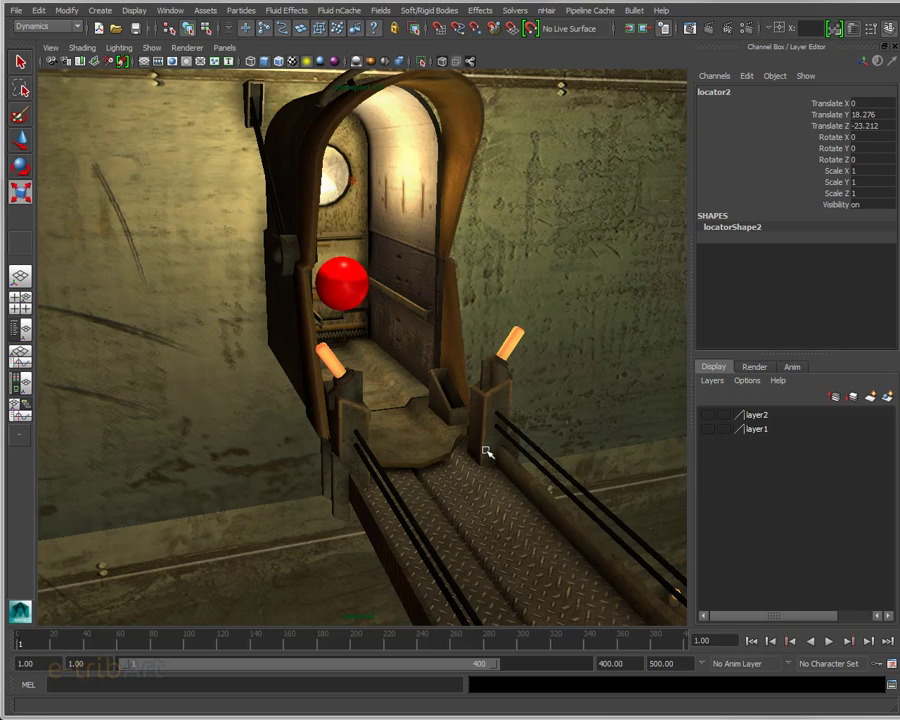
- Frame the ball and tunnel, then tumble and pan to view the full ramp from above
{"action": "key", "text": "f"}
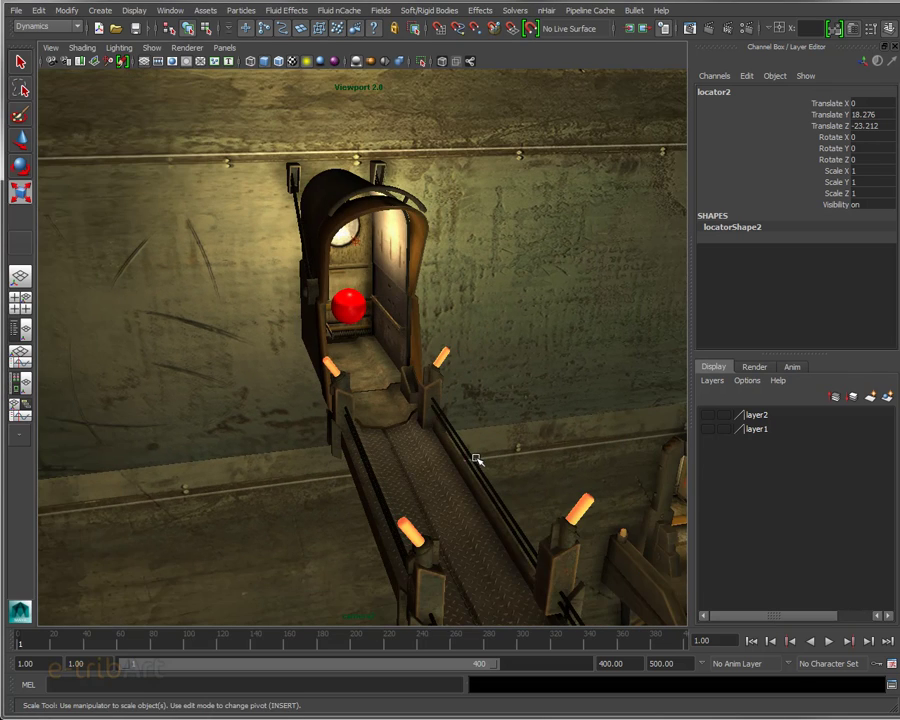
{"action": "scroll", "coordinate": [476, 459], "scroll_direction": "down", "scroll_amount": 5}
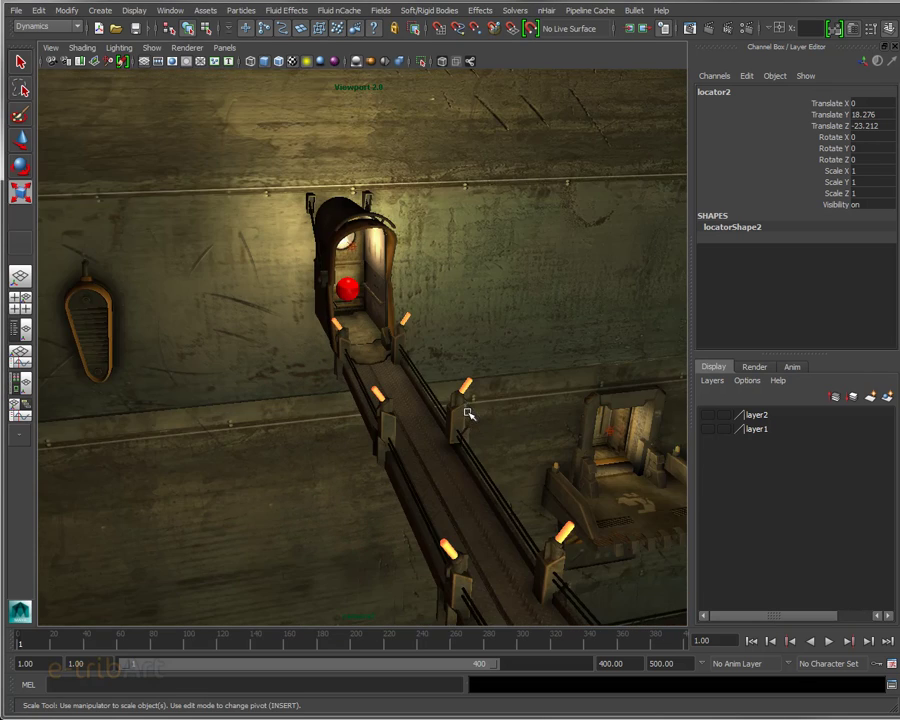
{"action": "mouse_move", "coordinate": [471, 472]}
{"action": "left_mouse_down", "text": "alt"}
{"action": "mouse_move", "coordinate": [468, 480]}
{"action": "mouse_move", "coordinate": [414, 410]}
{"action": "left_mouse_up", "text": "alt"}
{"action": "middle_click_drag", "start_coordinate": [414, 410], "coordinate": [396, 367], "text": "alt"}
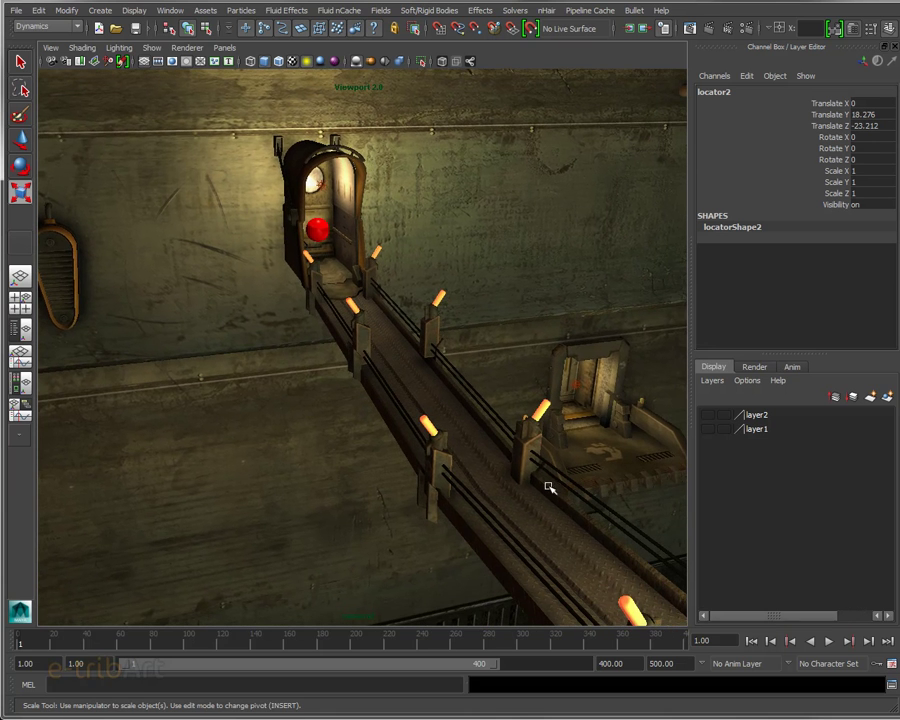
{"action": "middle_click_drag", "start_coordinate": [546, 482], "coordinate": [475, 414], "text": "alt"}
{"action": "key", "text": "r"}
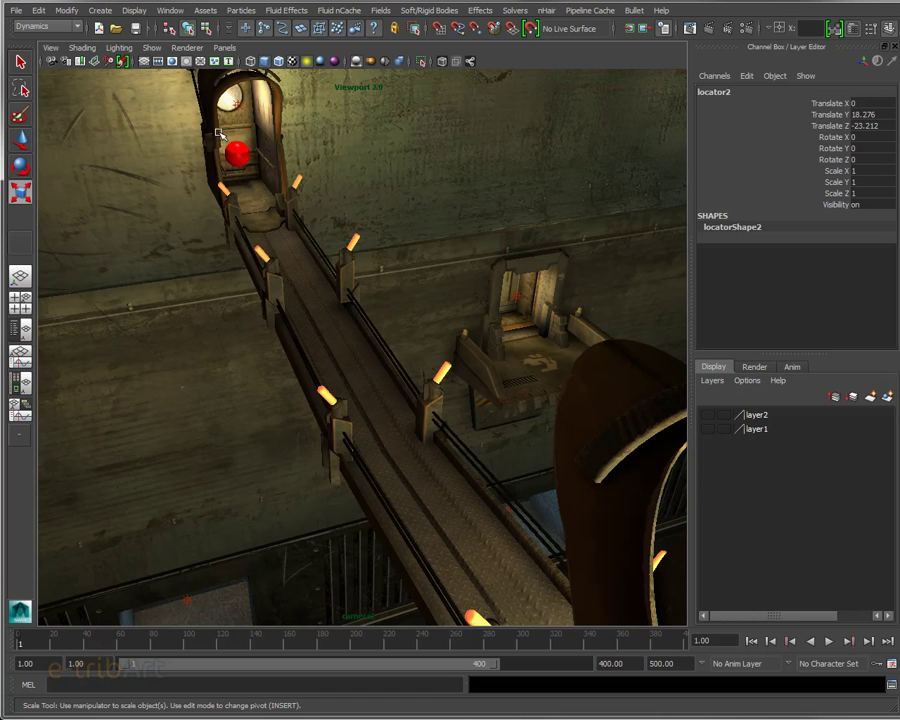
- Move the red energy ball up slightly to Translate Y 23.3
{"action": "left_click", "coordinate": [235, 160]}
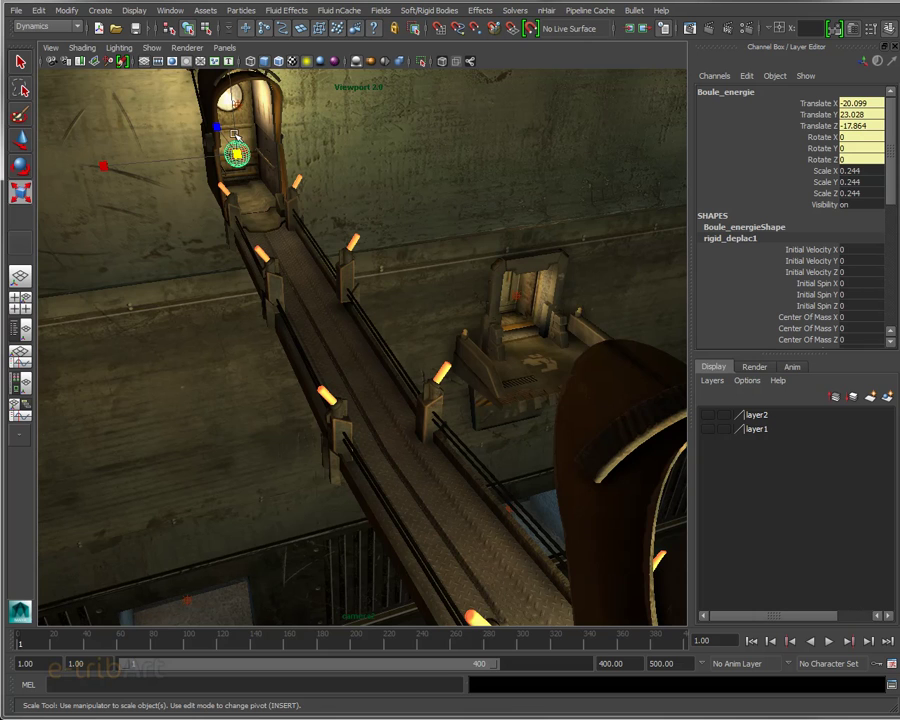
{"action": "key", "text": "w"}
{"action": "left_click_drag", "start_coordinate": [235, 132], "coordinate": [230, 110]}
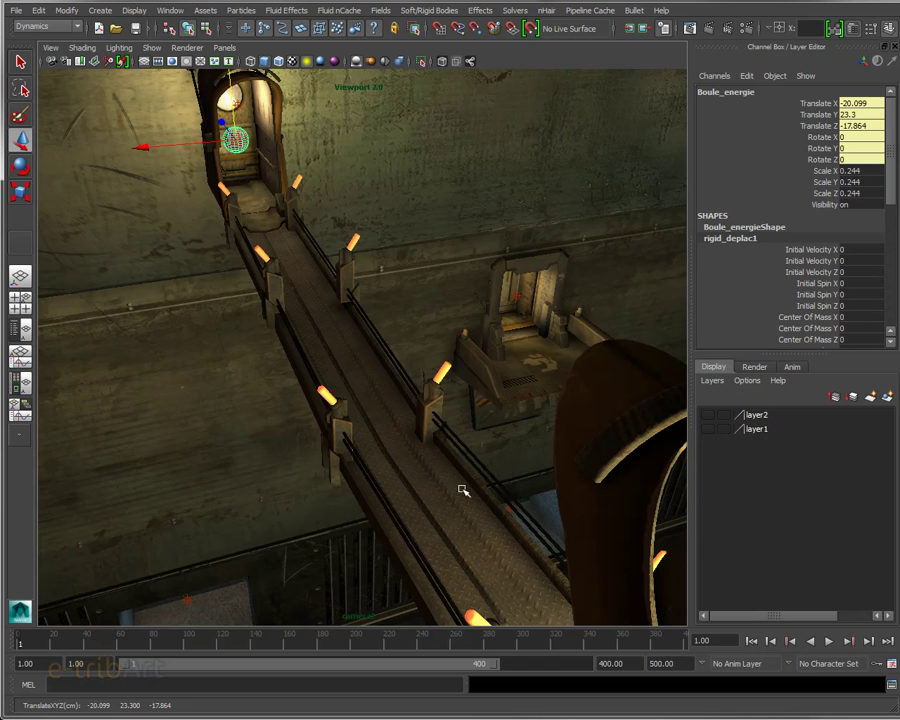
- Open the Outliner and expand Boule_energie to check its children
{"action": "key", "text": "shift+o"}
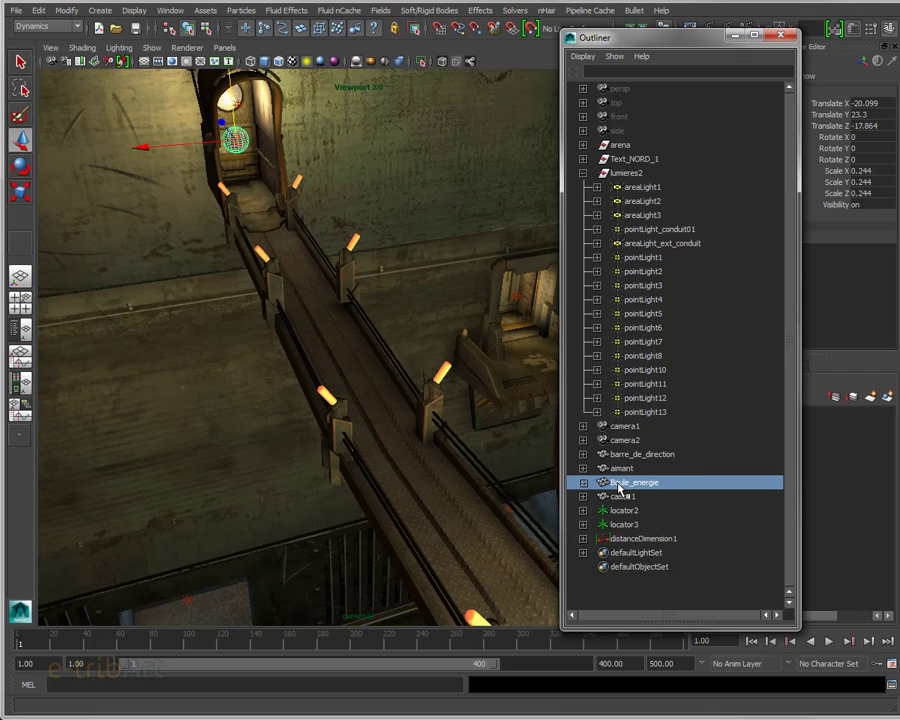
{"action": "left_click", "coordinate": [583, 483]}
{"action": "left_click", "coordinate": [583, 483]}
{"action": "left_click", "coordinate": [448, 12]}
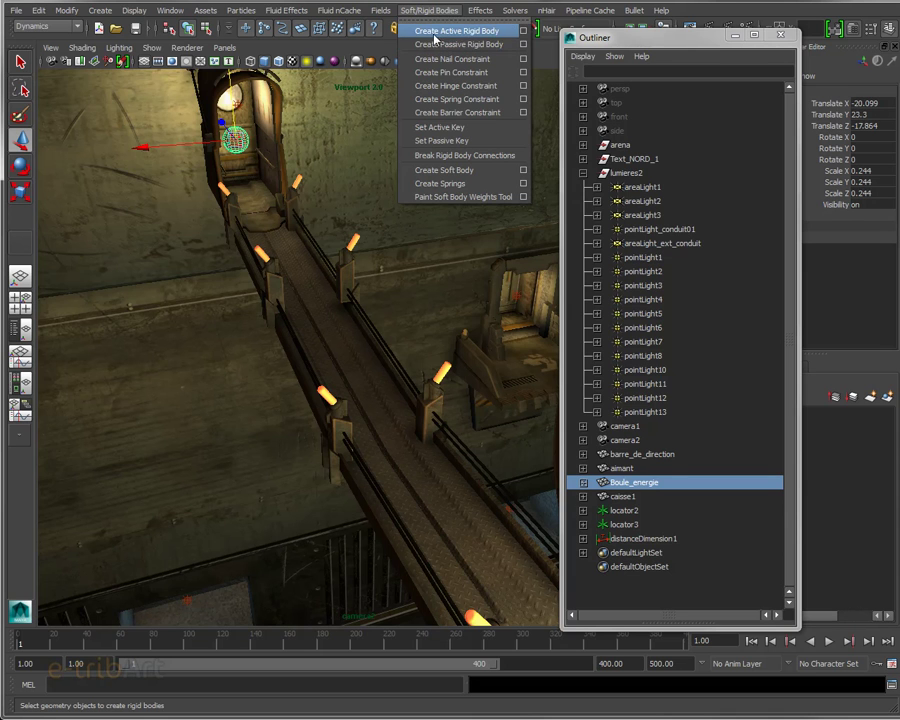
- Create an active rigid body named rigid_boule on the ball using the current solver
{"action": "left_click", "coordinate": [522, 31]}
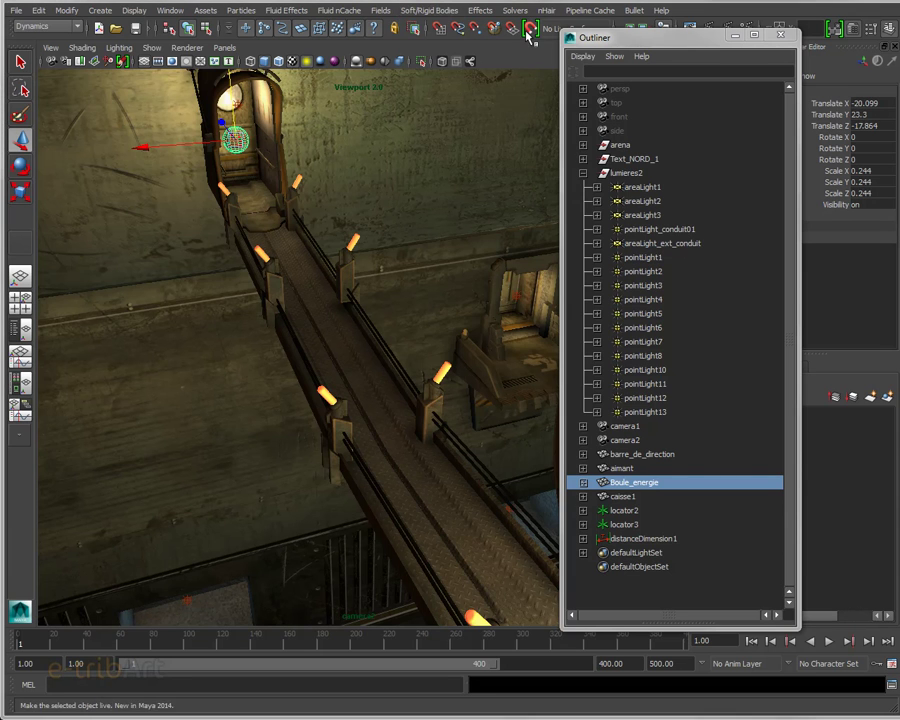
{"action": "left_click_drag", "start_coordinate": [770, 101], "coordinate": [480, 85]}
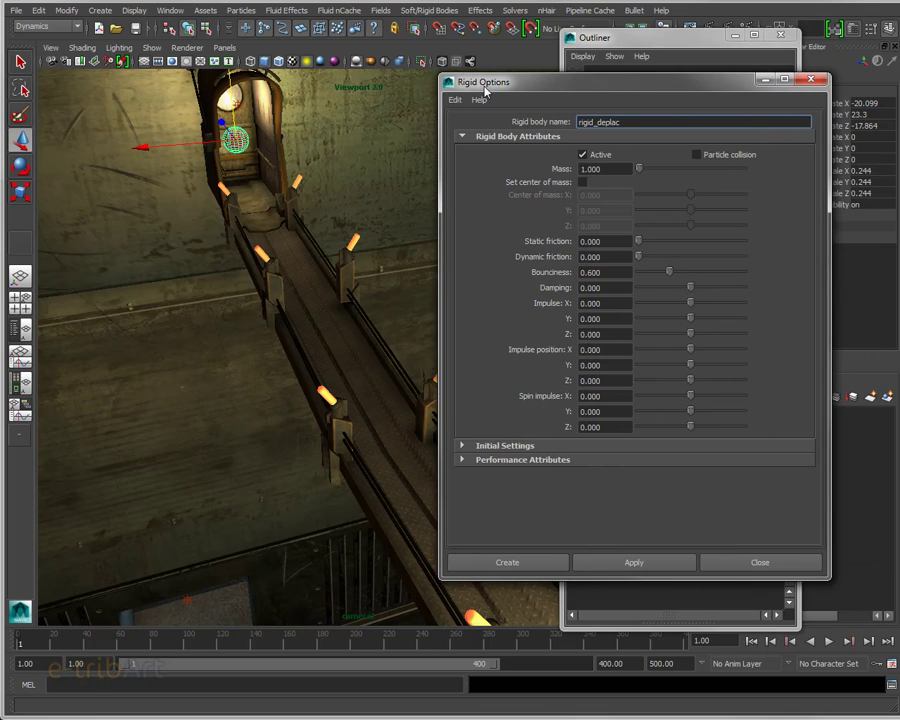
{"action": "left_click", "coordinate": [511, 12]}
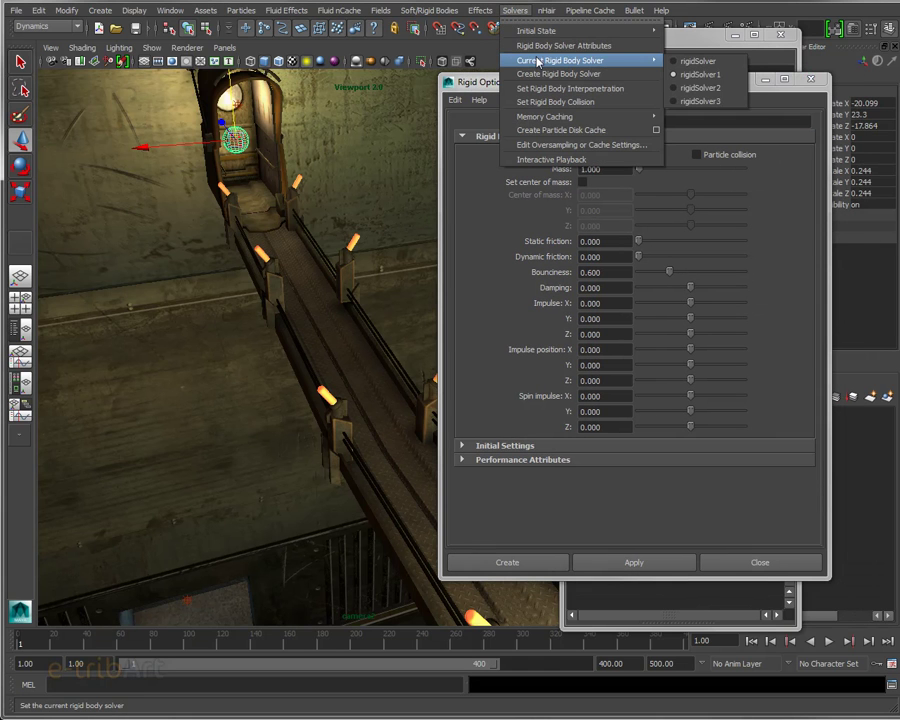
{"action": "mouse_move", "coordinate": [560, 60]}
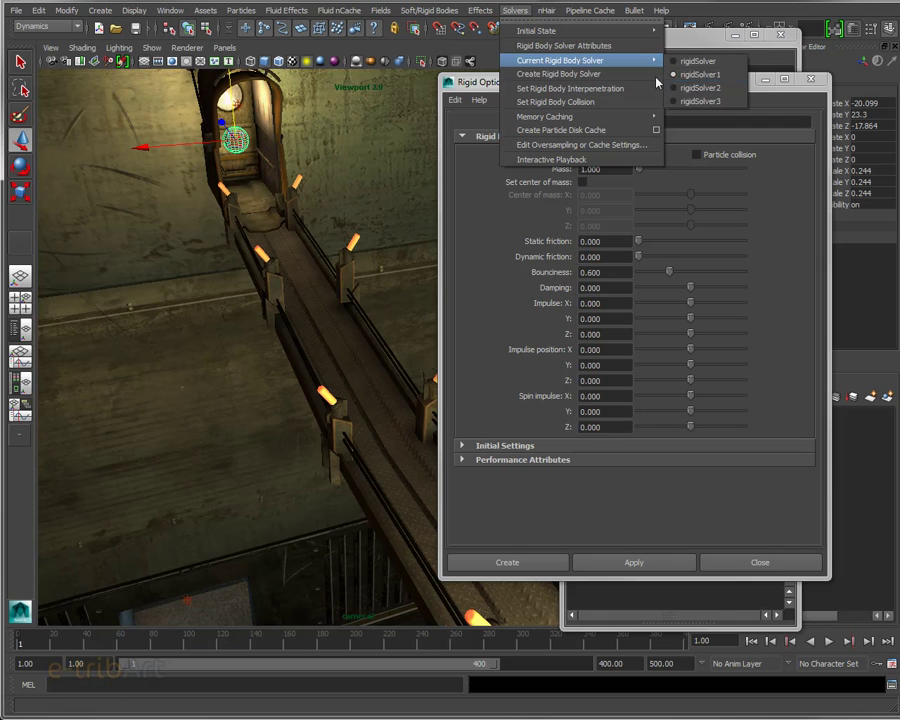
{"action": "left_click", "coordinate": [478, 51]}
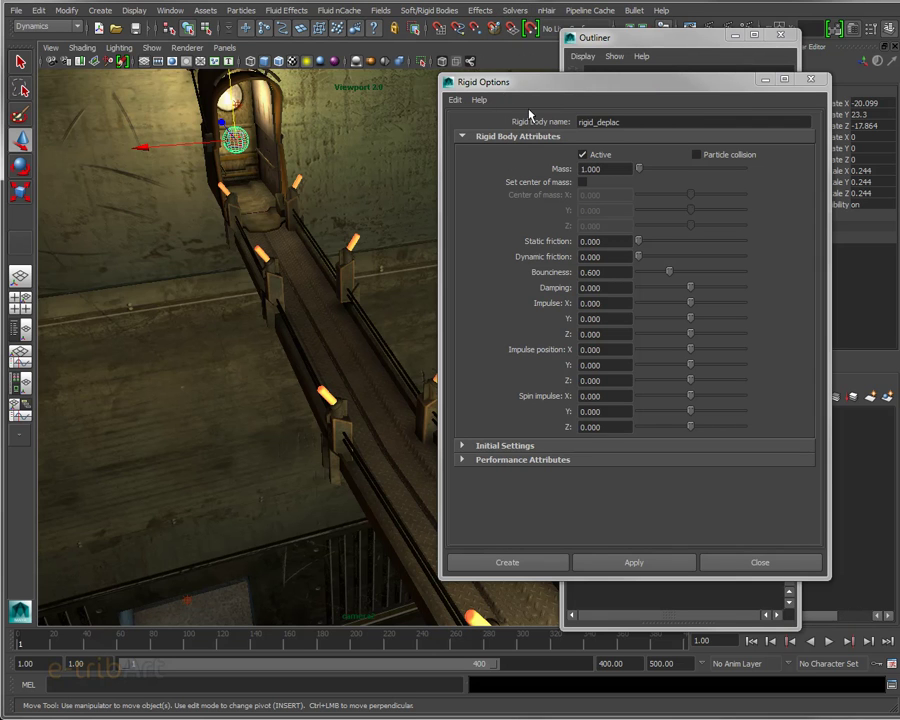
{"action": "left_click", "coordinate": [630, 123]}
{"action": "type", "text": "boul"}
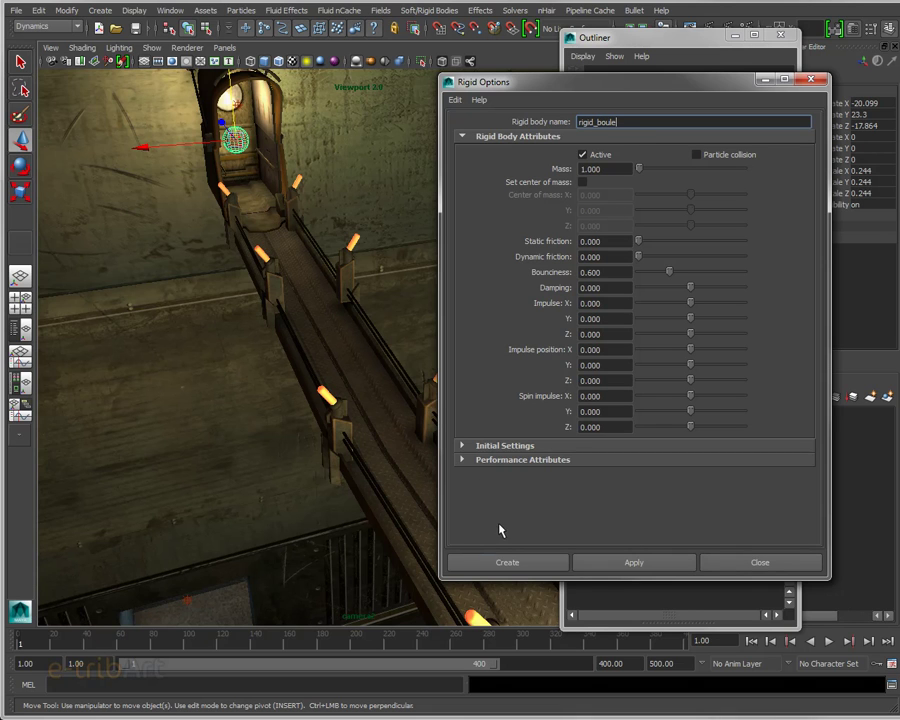
{"action": "left_click", "coordinate": [509, 563]}
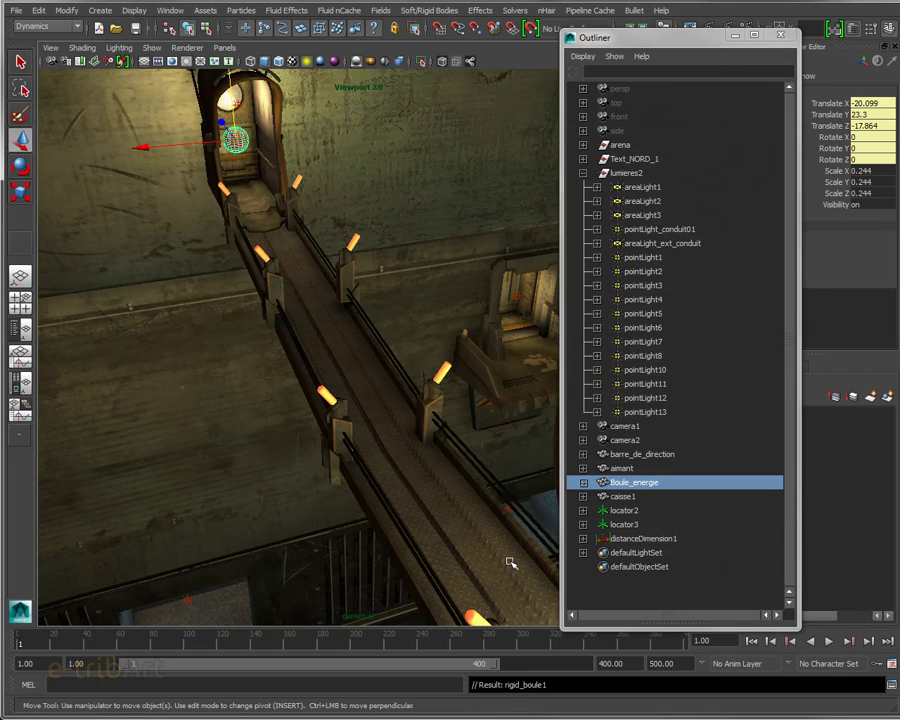
- Select rigid_boule1 in the Outliner, review its Bounciness in the Channel Box, then select the arena
{"action": "left_click", "coordinate": [583, 482]}
{"action": "left_click", "coordinate": [625, 513]}
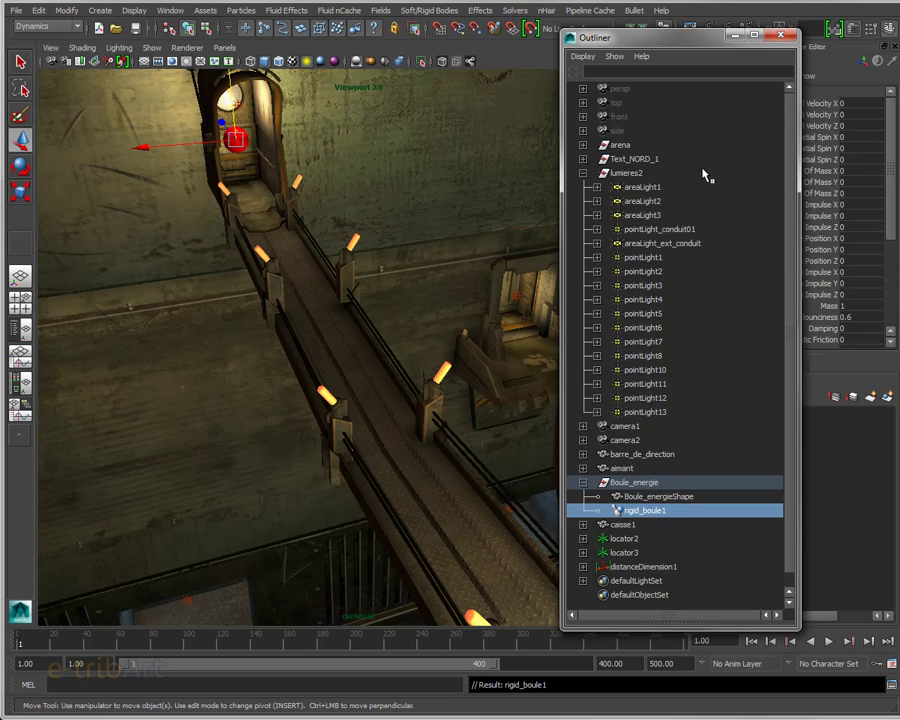
{"action": "left_click_drag", "start_coordinate": [683, 44], "coordinate": [548, 44]}
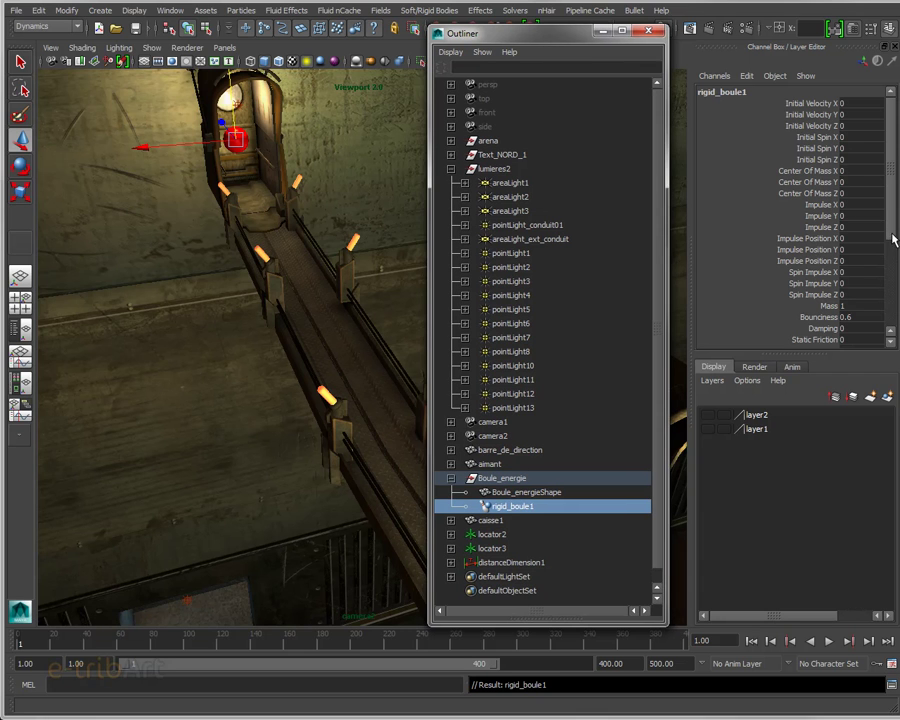
{"action": "mouse_move", "coordinate": [890, 235]}
{"action": "left_mouse_down"}
{"action": "mouse_move", "coordinate": [893, 297]}
{"action": "mouse_move", "coordinate": [889, 216]}
{"action": "mouse_move", "coordinate": [890, 282]}
{"action": "left_mouse_up"}
{"action": "left_click", "coordinate": [832, 237]}
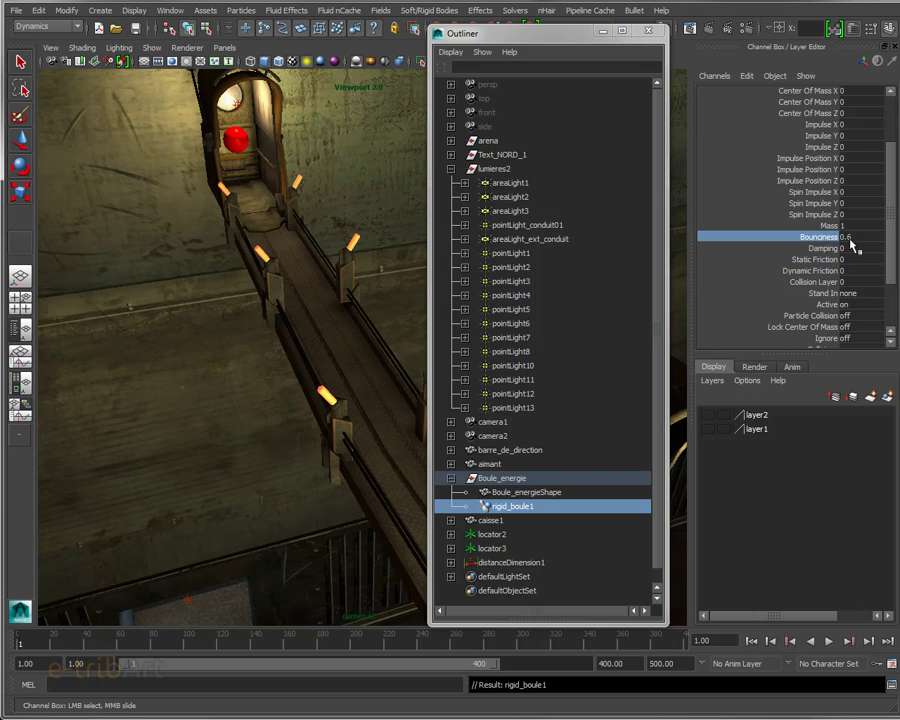
{"action": "left_click", "coordinate": [262, 207]}
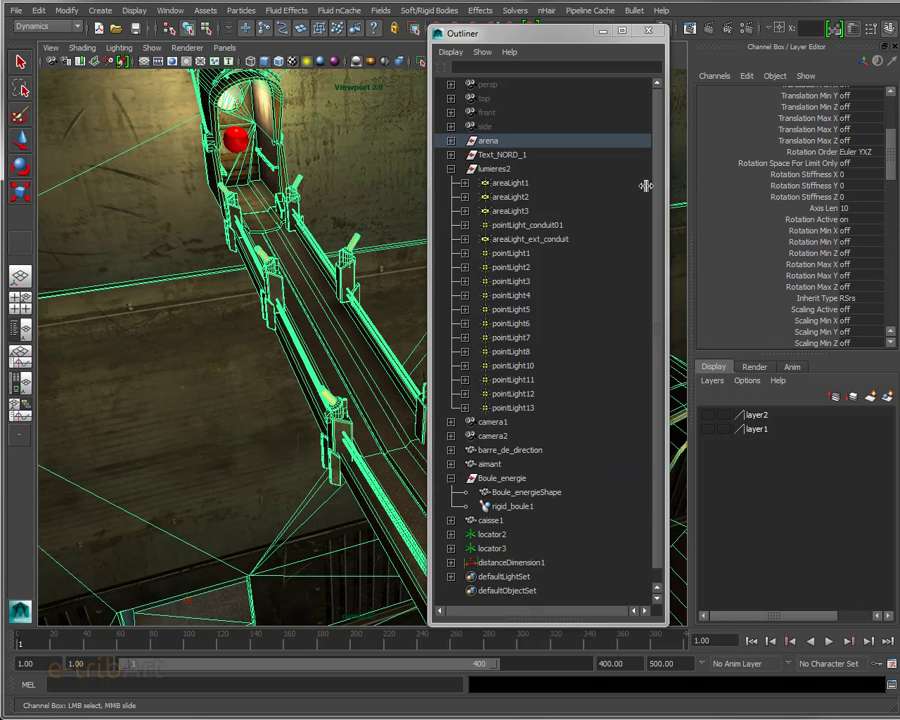
- Set the arena rigid body's Bounciness to 0.6 in the Channel Box
{"action": "mouse_move", "coordinate": [891, 170]}
{"action": "left_mouse_down"}
{"action": "mouse_move", "coordinate": [884, 255]}
{"action": "mouse_move", "coordinate": [882, 143]}
{"action": "mouse_move", "coordinate": [882, 303]}
{"action": "mouse_move", "coordinate": [882, 290]}
{"action": "left_mouse_up"}
{"action": "double_click", "coordinate": [863, 197]}
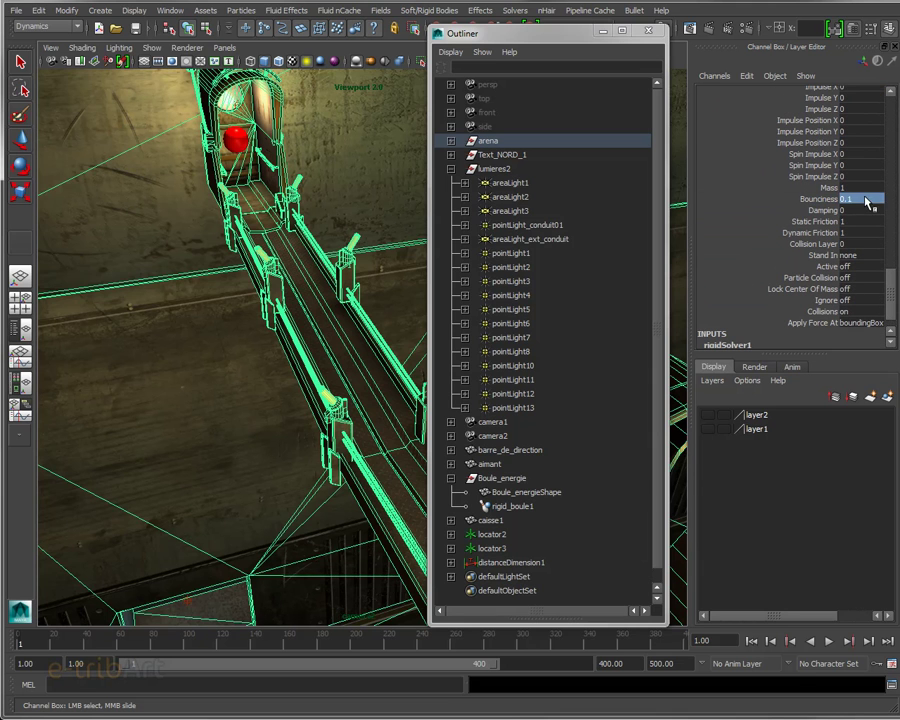
{"action": "type", "text": "0."}
{"action": "key", "text": "Return"}
- Expand arena > hall_ouest in the Outliner to locate its rigid body rigid_arena7
{"action": "left_click", "coordinate": [451, 140]}
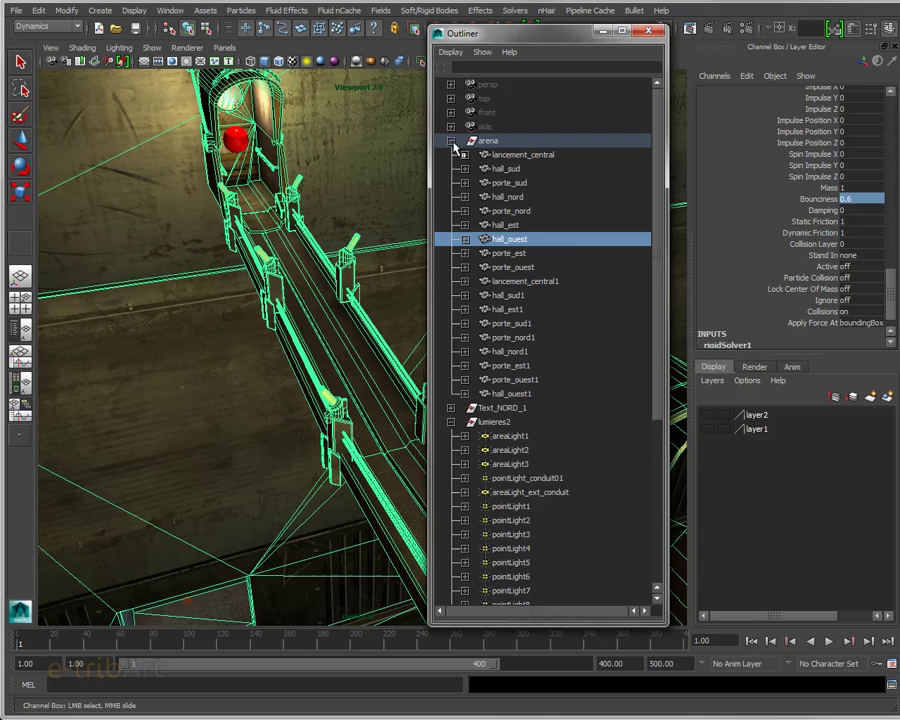
{"action": "left_click", "coordinate": [464, 239]}
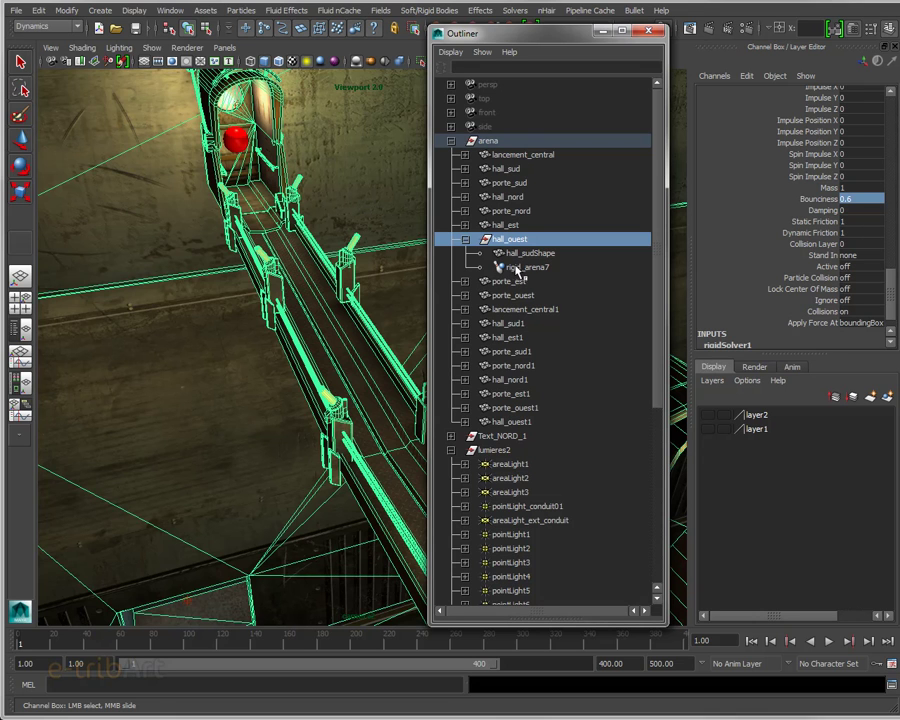
{"action": "left_click", "coordinate": [428, 11]}
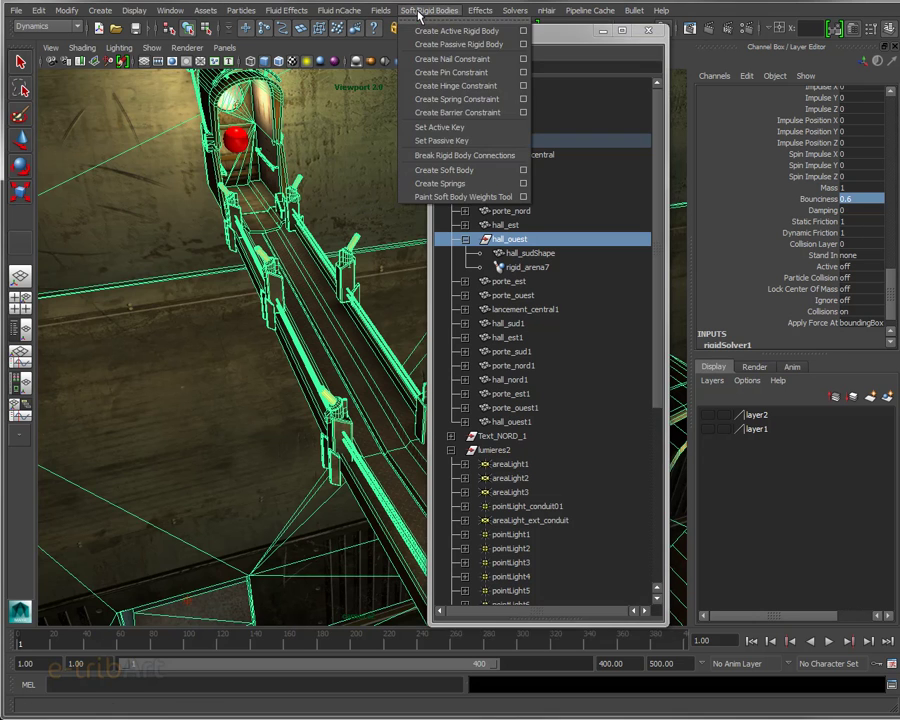
{"action": "left_click", "coordinate": [598, 38]}
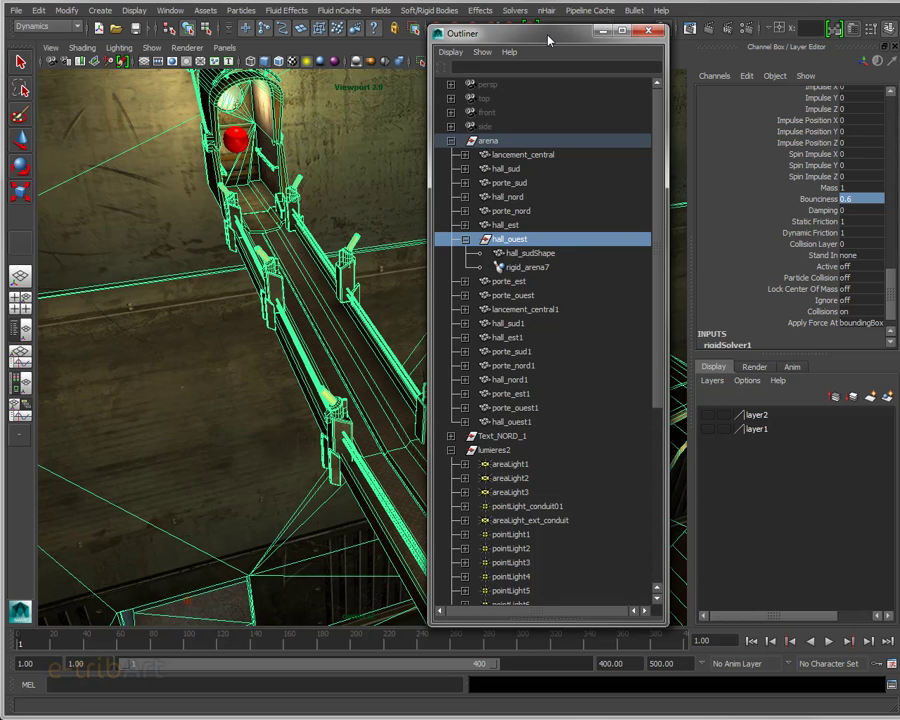
{"action": "left_click_drag", "start_coordinate": [548, 40], "coordinate": [548, 40]}
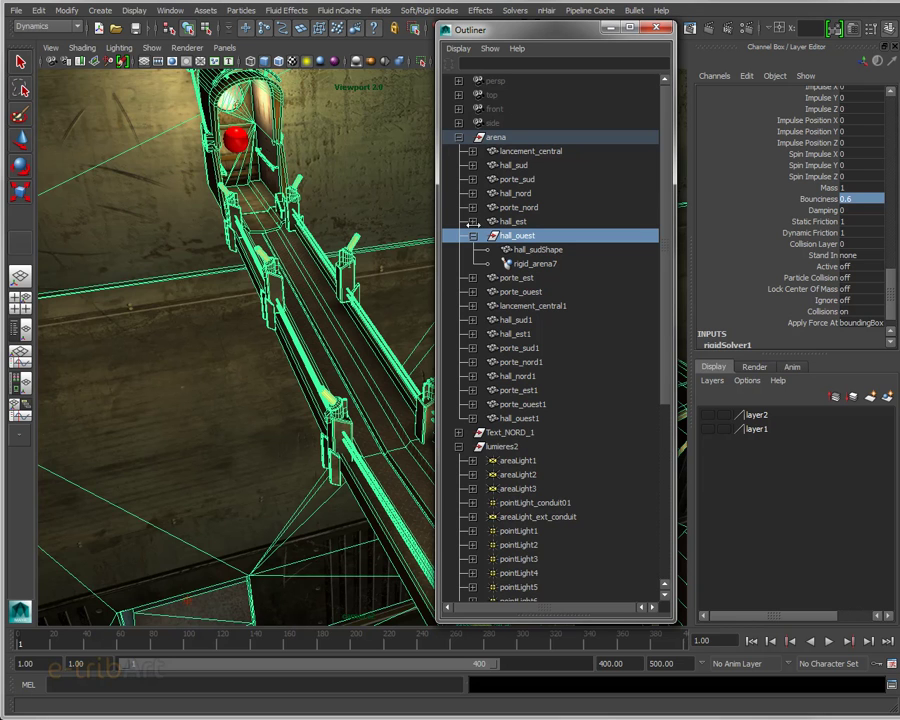
{"action": "left_click", "coordinate": [237, 139]}
{"action": "key", "text": "w"}
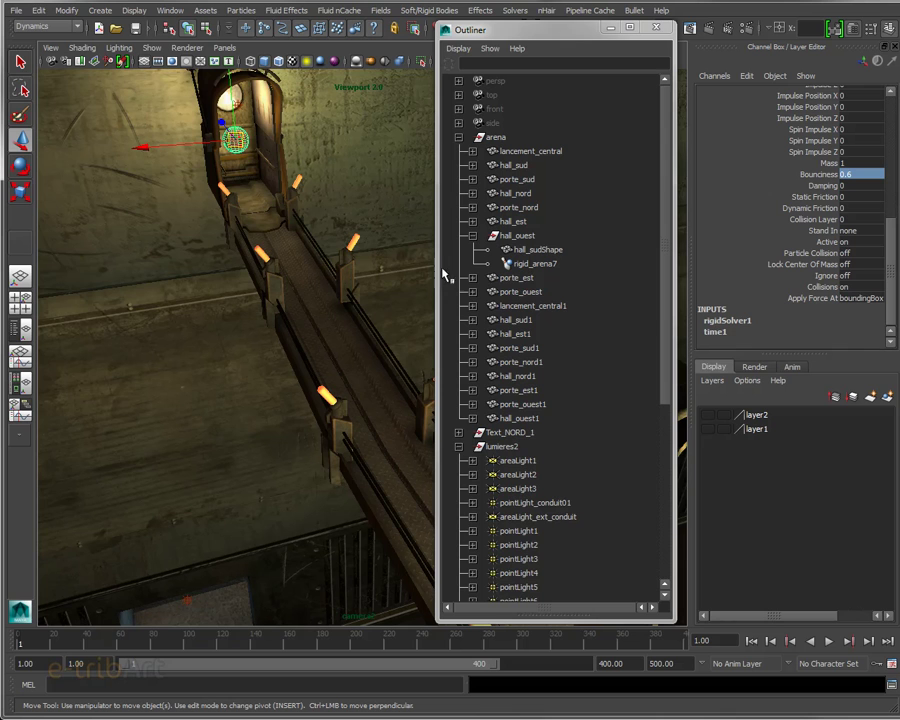
{"action": "left_click", "coordinate": [458, 446]}
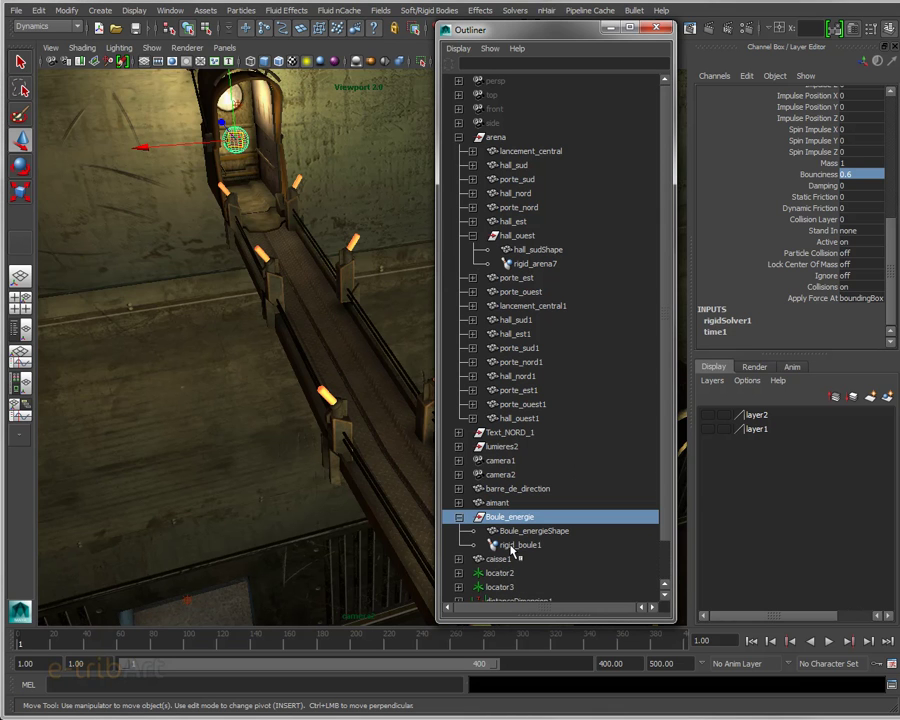
{"action": "left_click", "coordinate": [459, 517]}
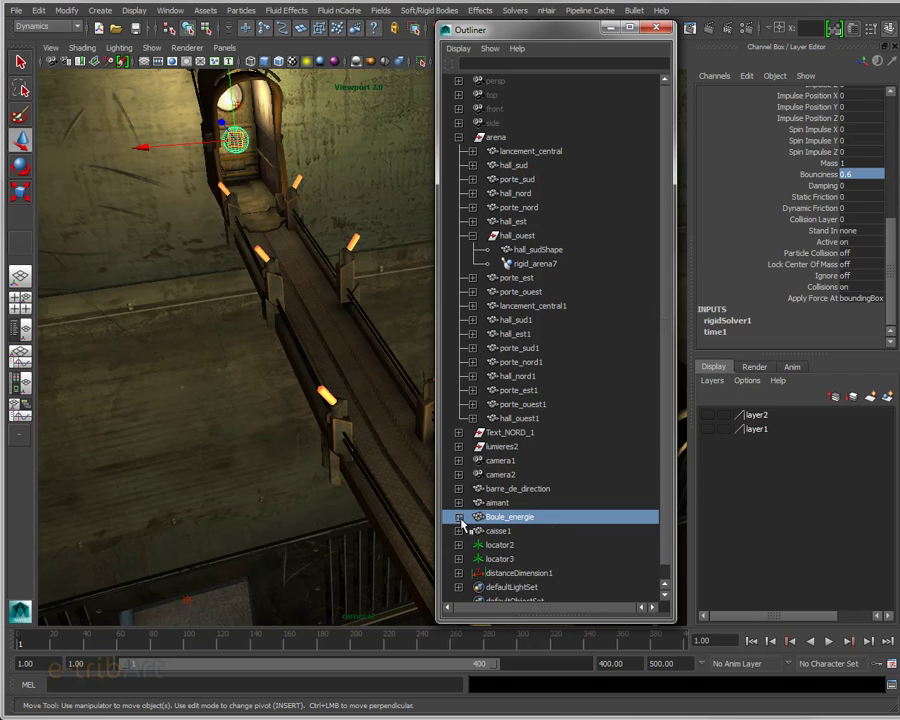
{"action": "left_click", "coordinate": [459, 517]}
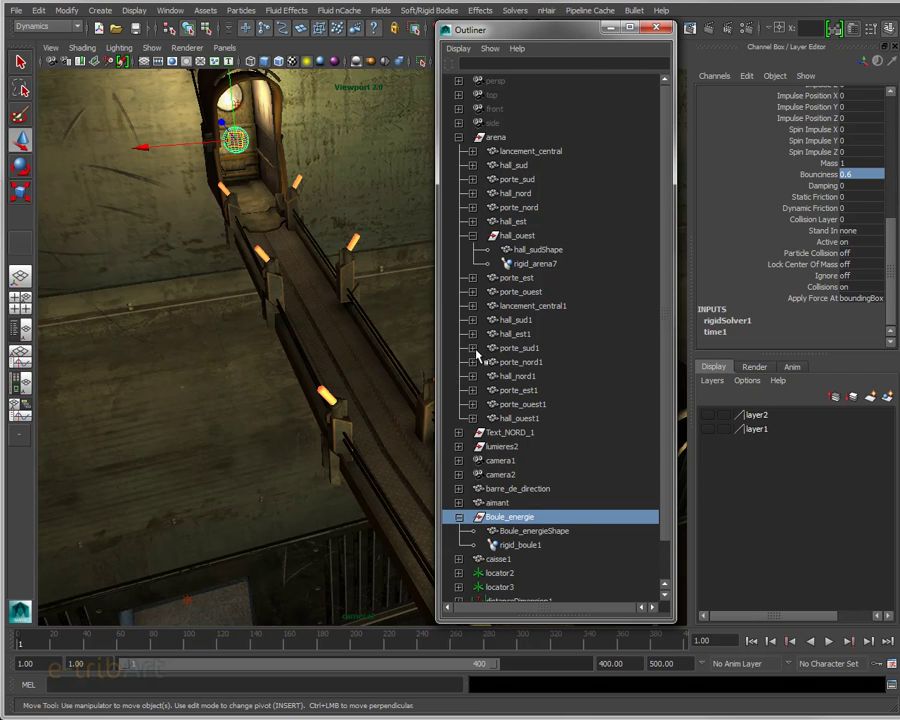
{"action": "left_click_drag", "start_coordinate": [575, 32], "coordinate": [584, 26]}
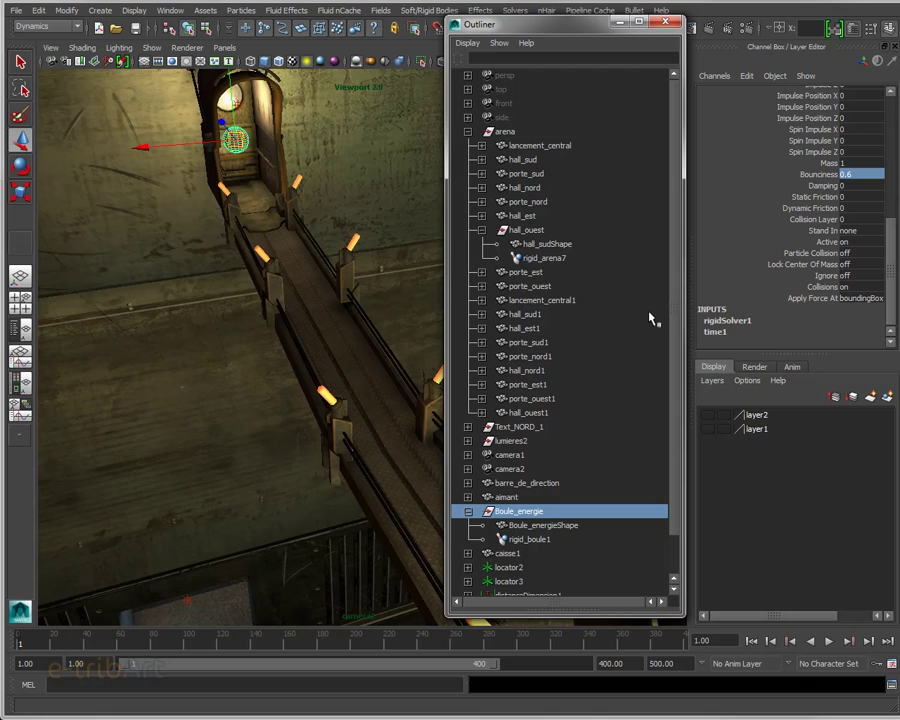
{"action": "left_click", "coordinate": [829, 641]}
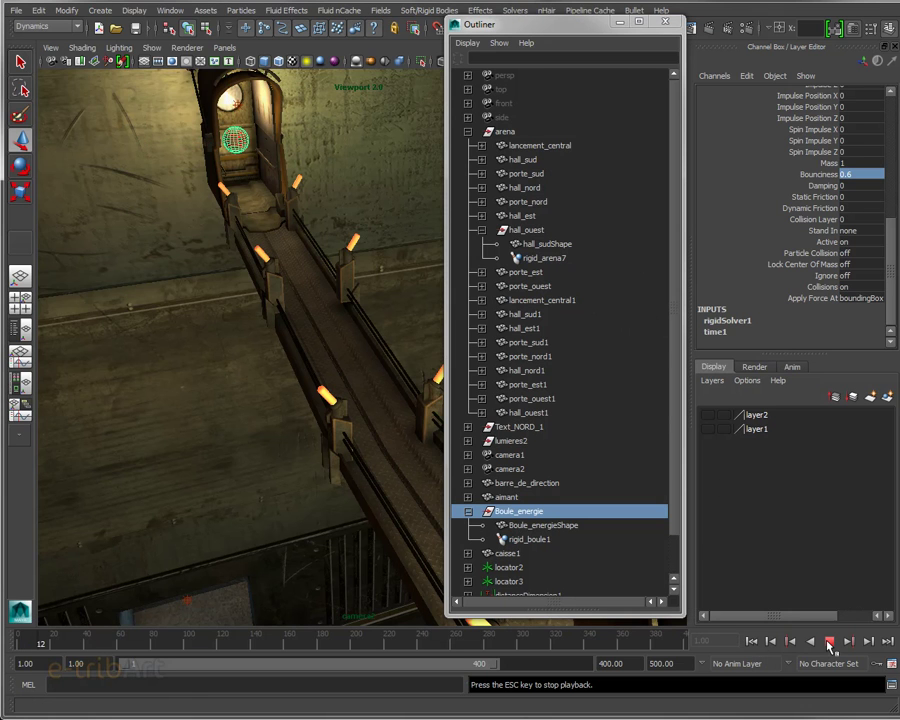
{"action": "left_click", "coordinate": [829, 641]}
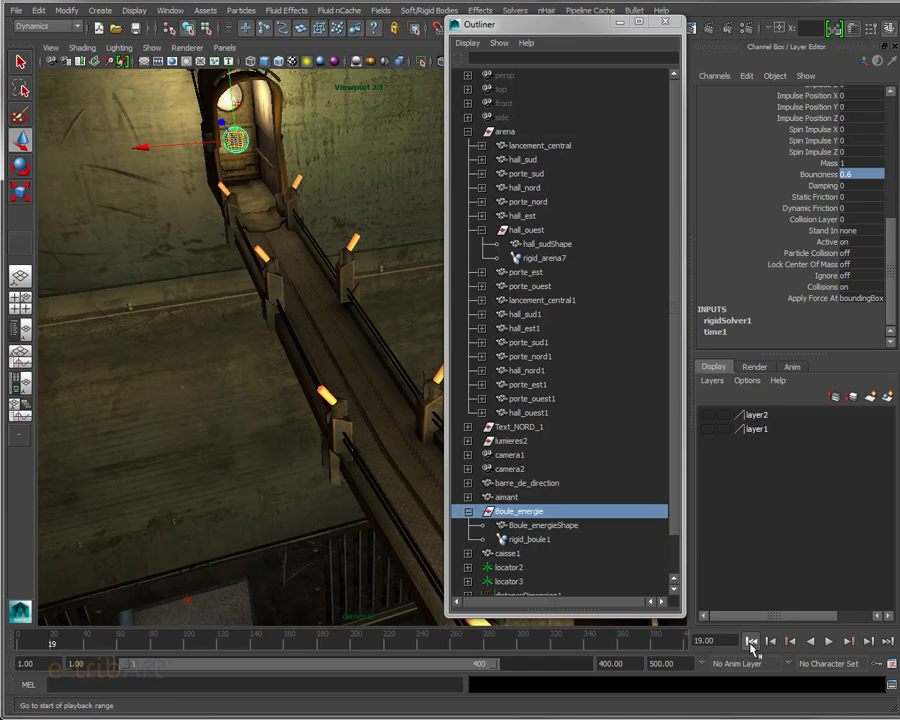
{"action": "left_click", "coordinate": [752, 641]}
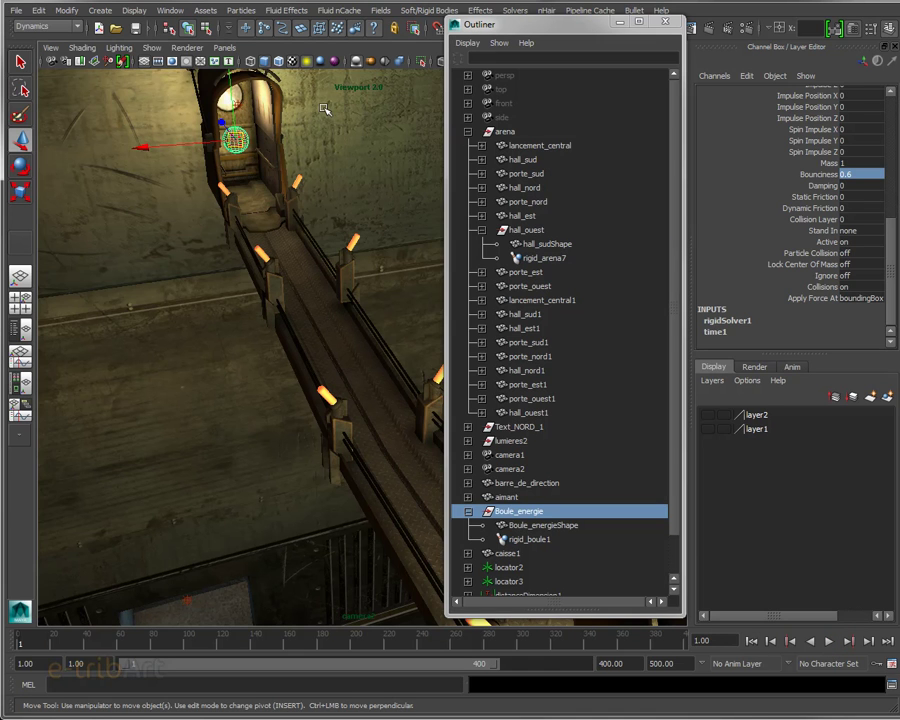
{"action": "left_click", "coordinate": [392, 150]}
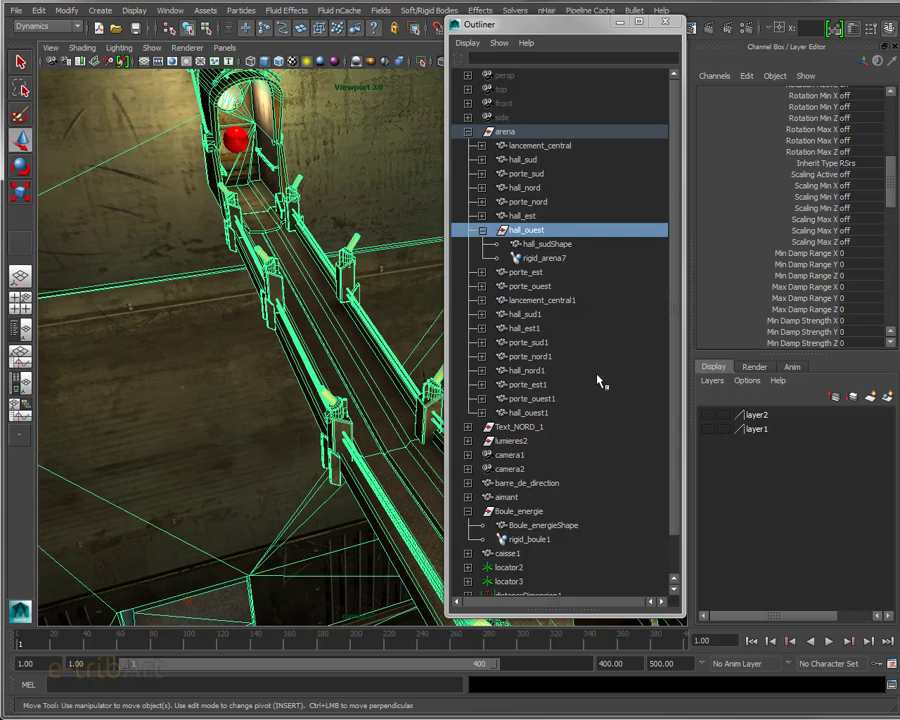
{"action": "left_click", "coordinate": [509, 468]}
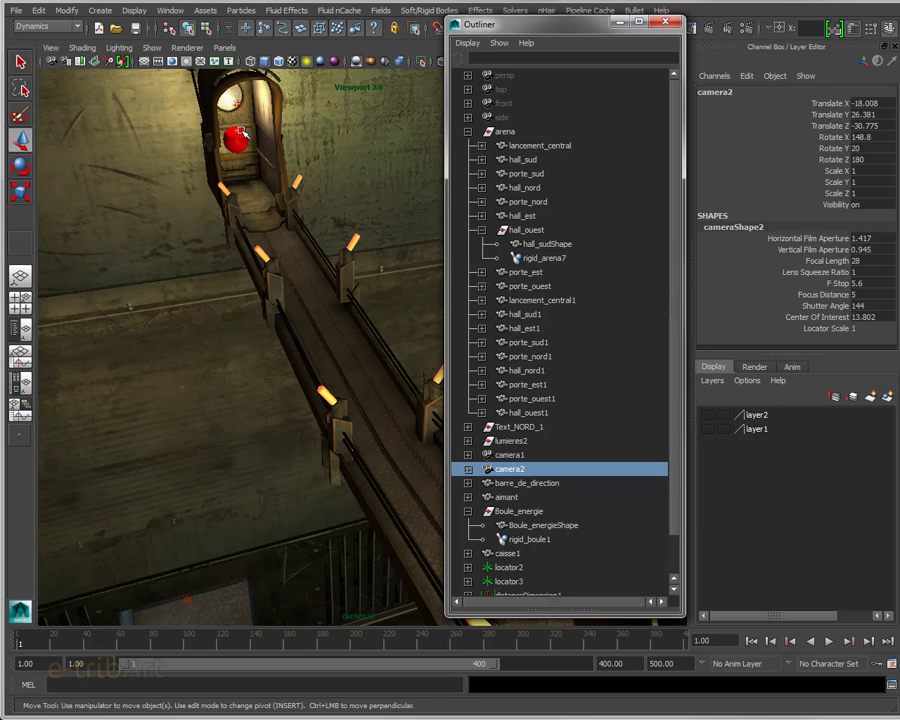
{"action": "left_click", "coordinate": [236, 138]}
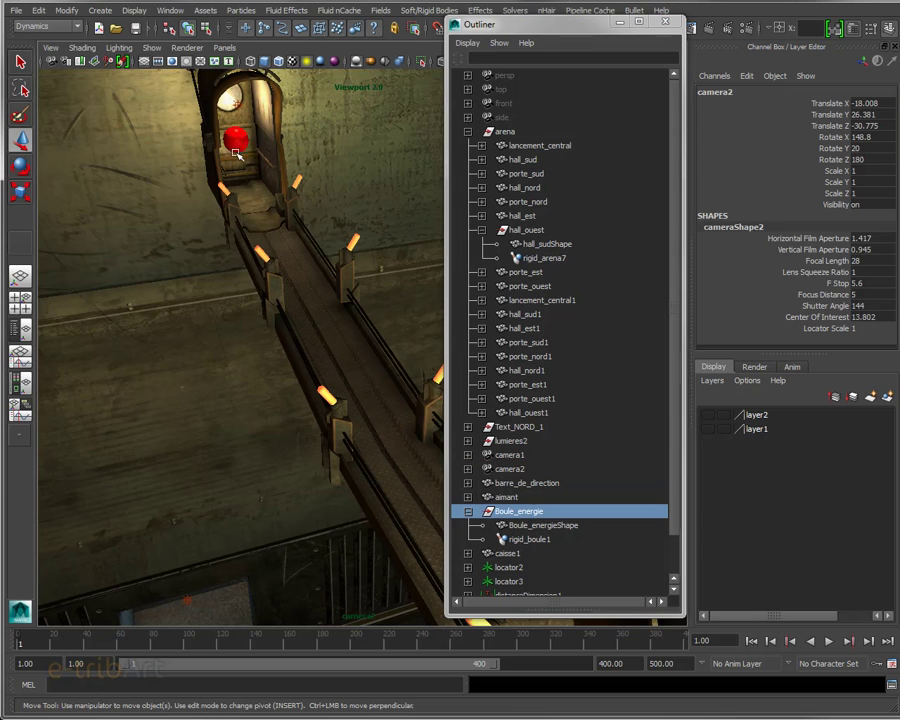
- Create a gravity field with Magnitude 10 and Y direction -1 on the energy ball
{"action": "left_click", "coordinate": [380, 10]}
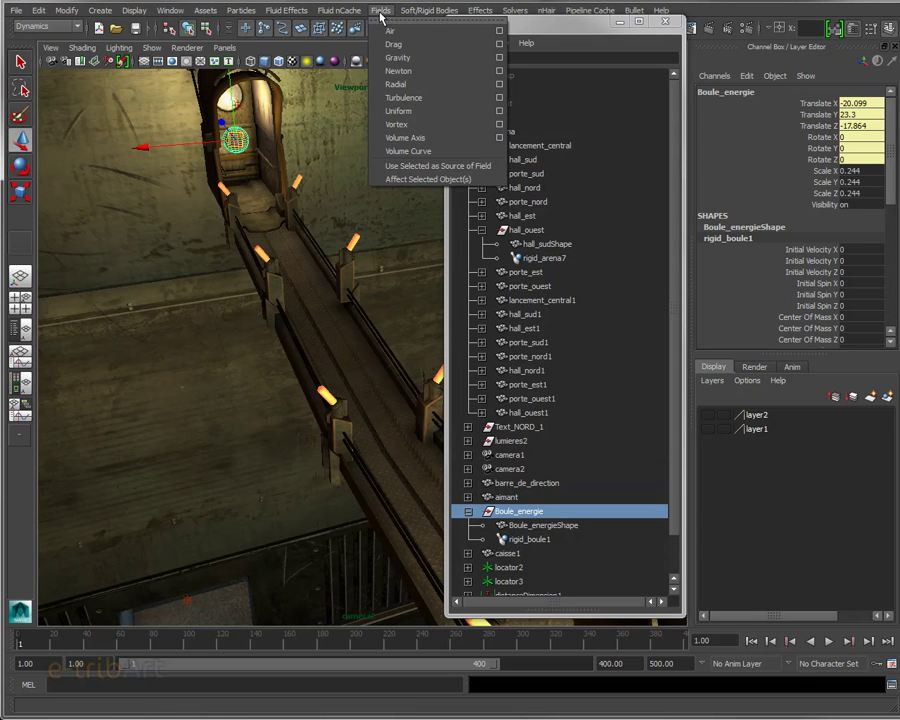
{"action": "left_click", "coordinate": [496, 60]}
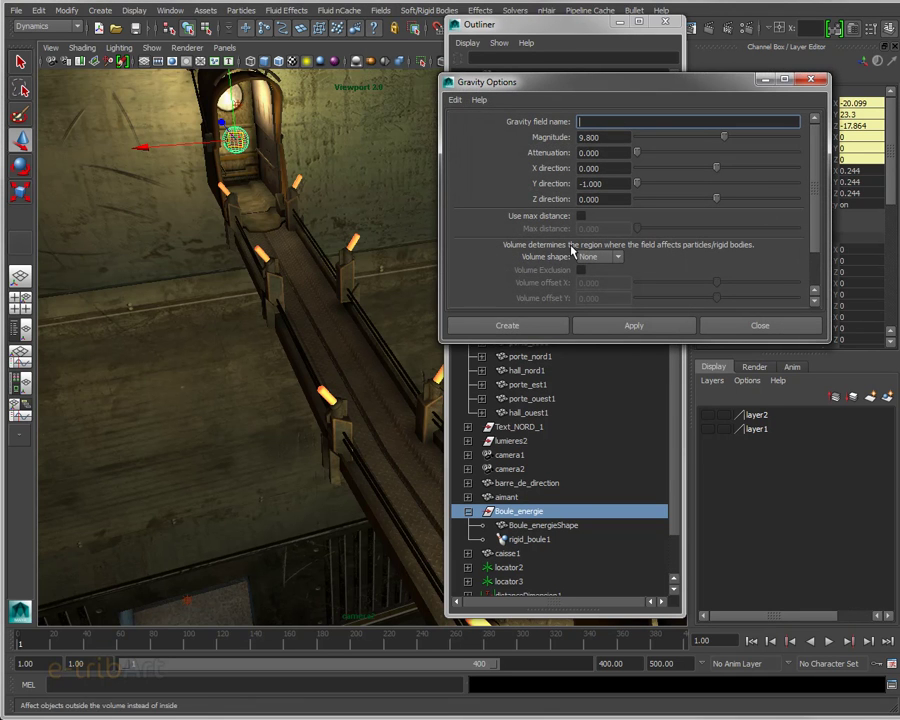
{"action": "double_click", "coordinate": [609, 137]}
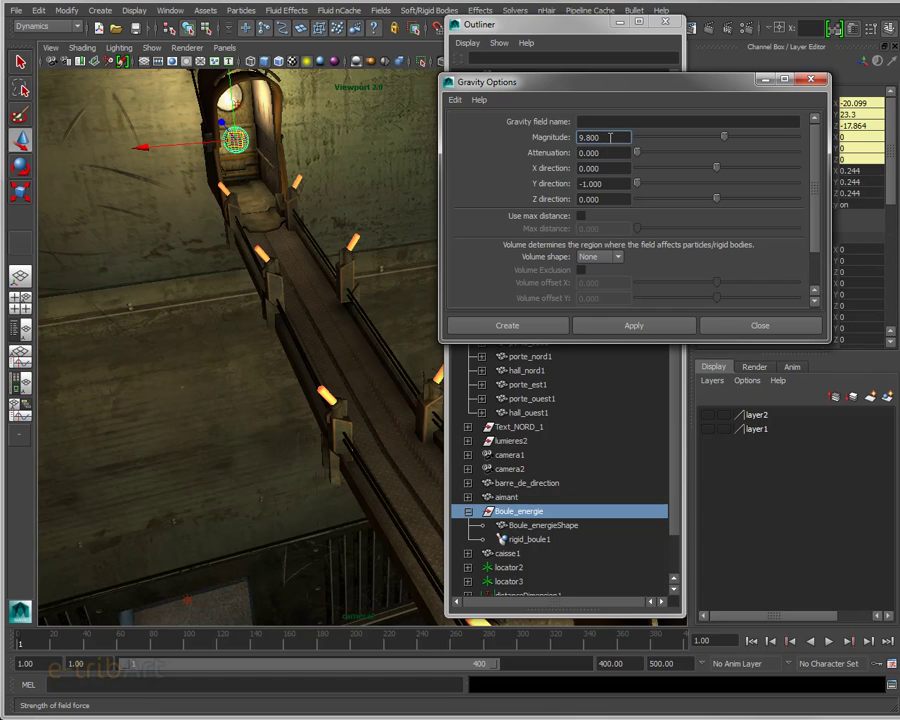
{"action": "type", "text": "10"}
{"action": "key", "text": "Return"}
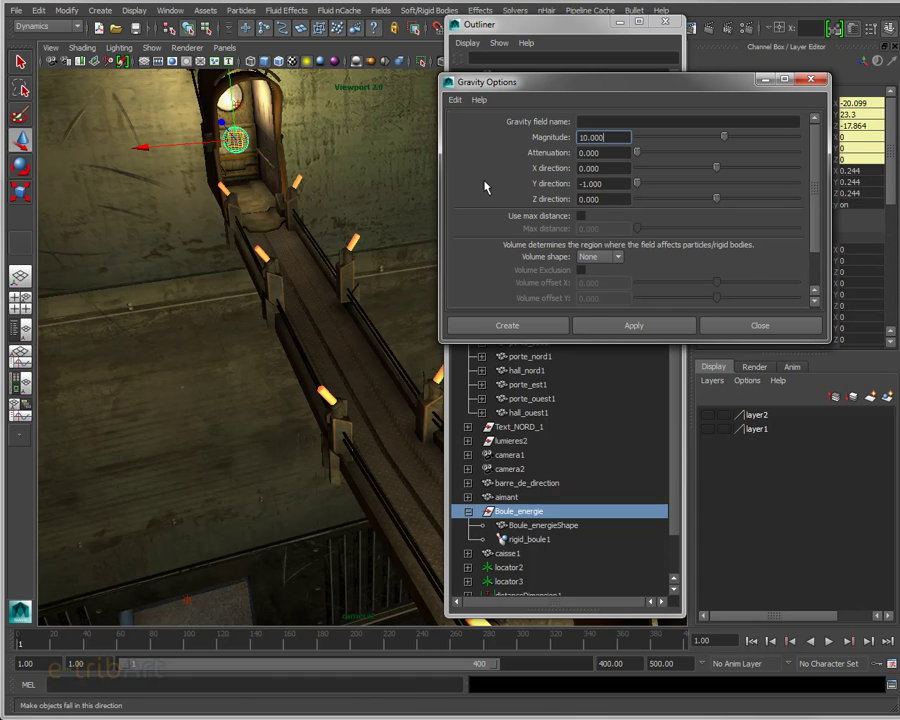
{"action": "double_click", "coordinate": [600, 184]}
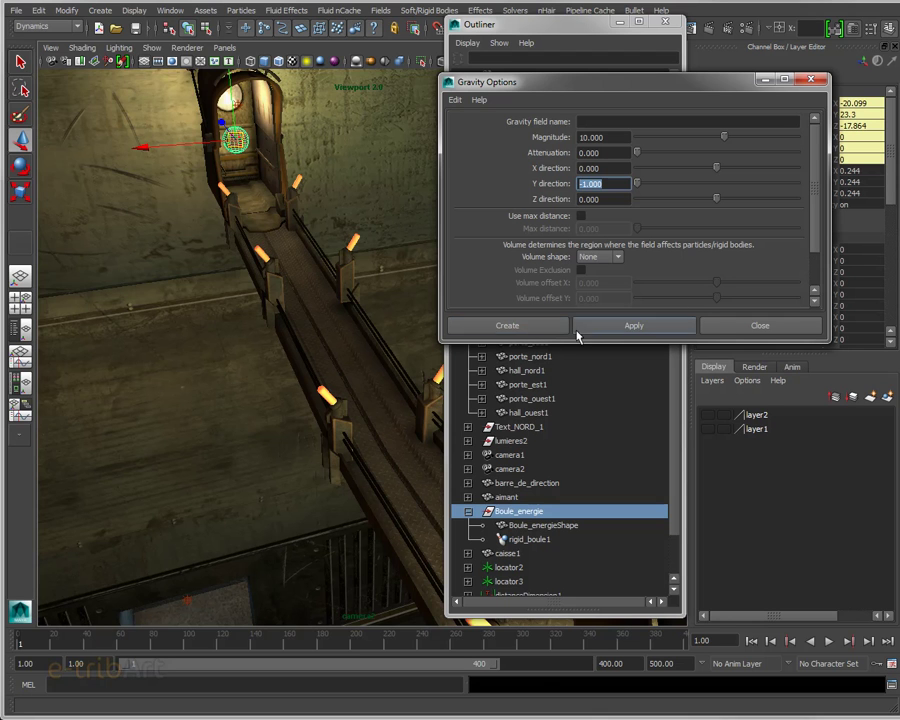
{"action": "left_click", "coordinate": [535, 331]}
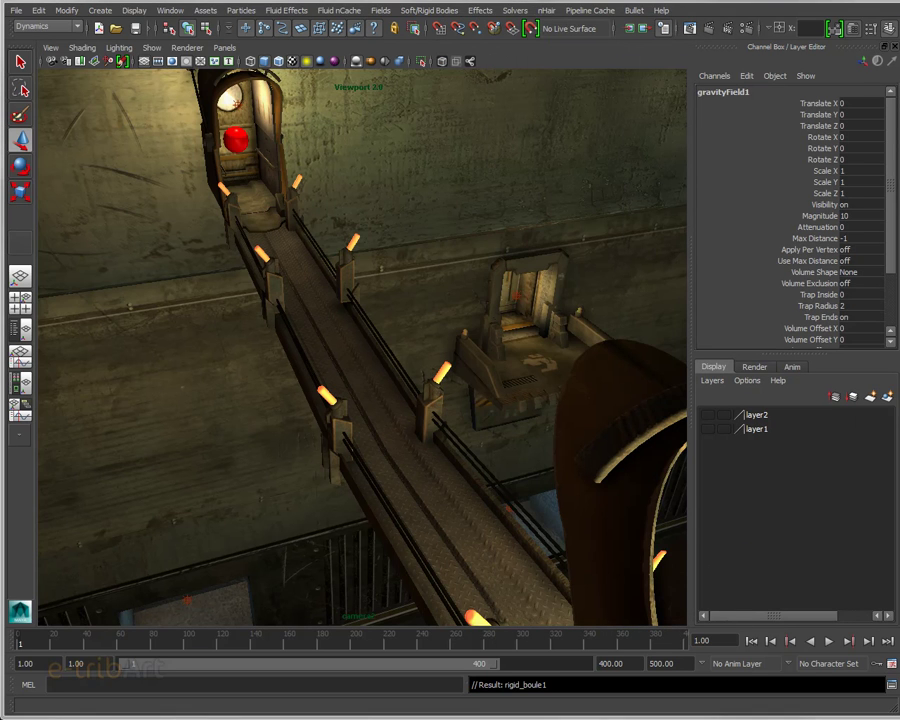
- Test-play the gravity simulation, rewind, and raise the ball at the ramp start
{"action": "left_click", "coordinate": [830, 642]}
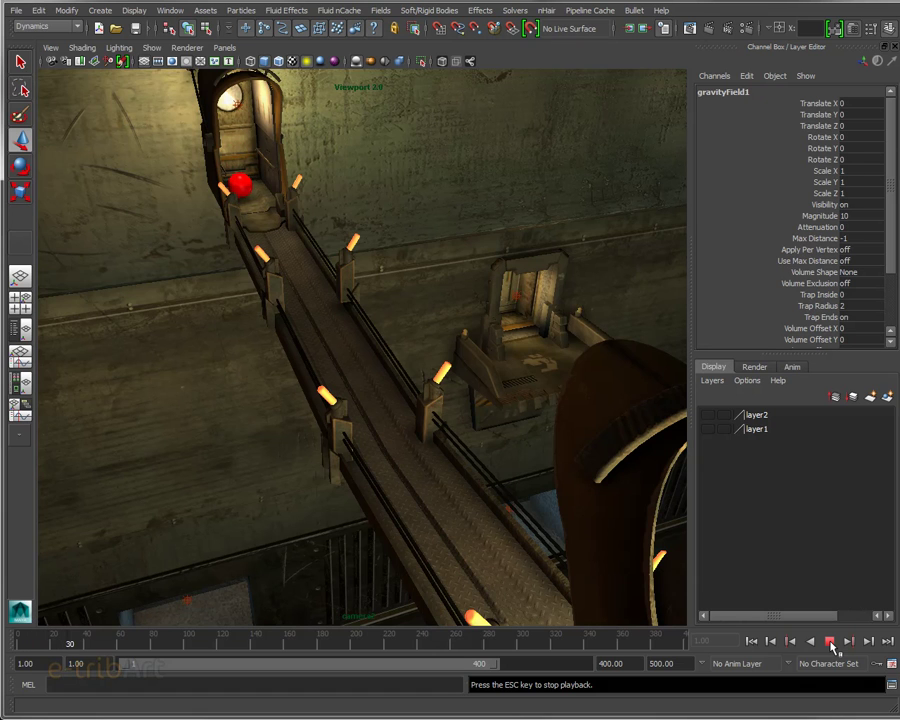
{"action": "left_click", "coordinate": [830, 642]}
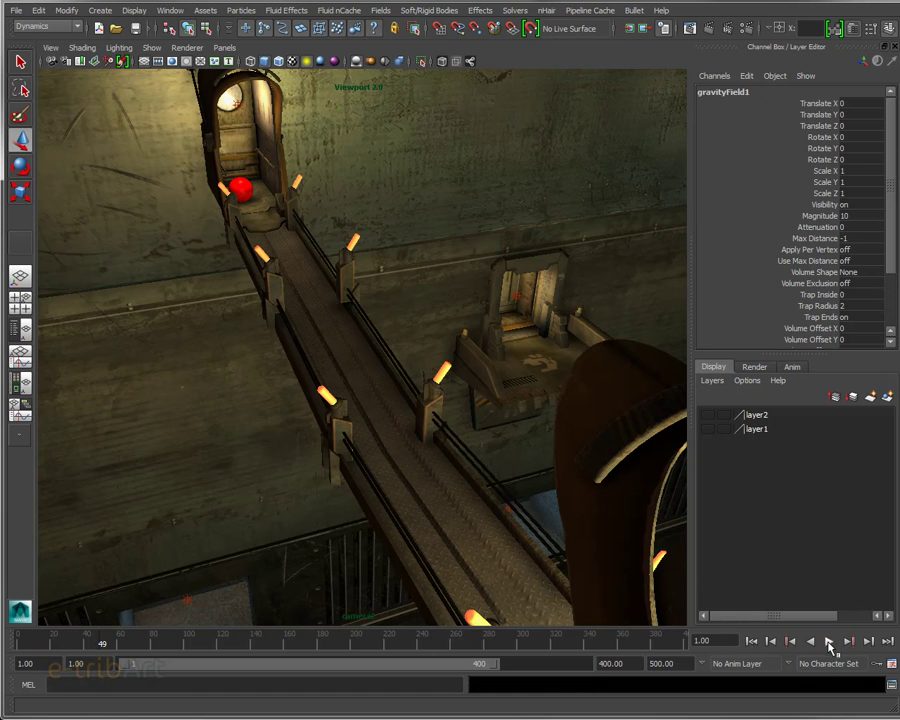
{"action": "left_click", "coordinate": [752, 642]}
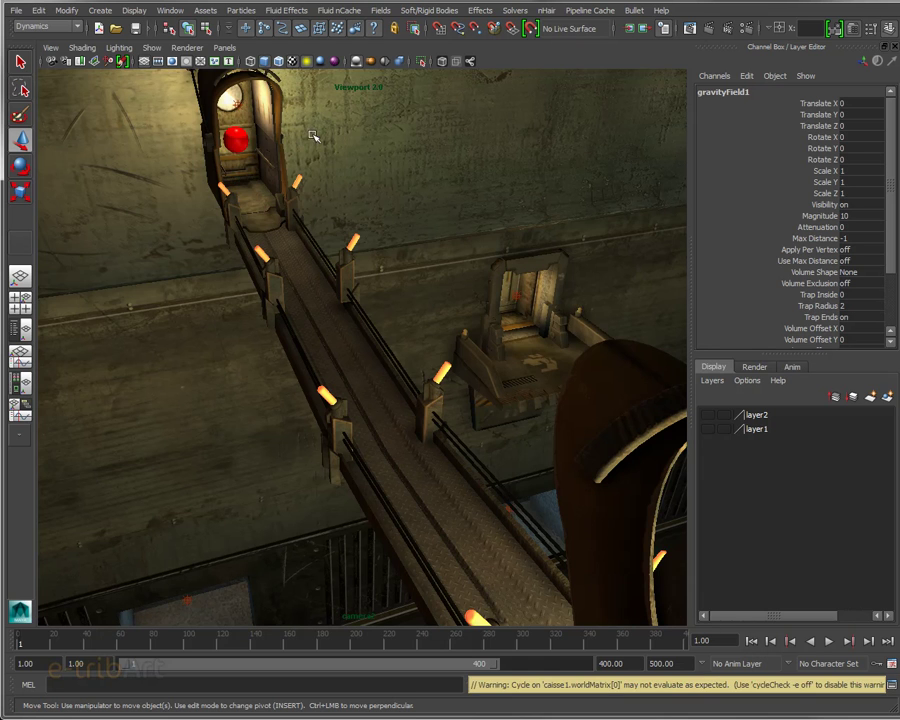
{"action": "left_click", "coordinate": [240, 137]}
{"action": "left_click", "coordinate": [240, 137]}
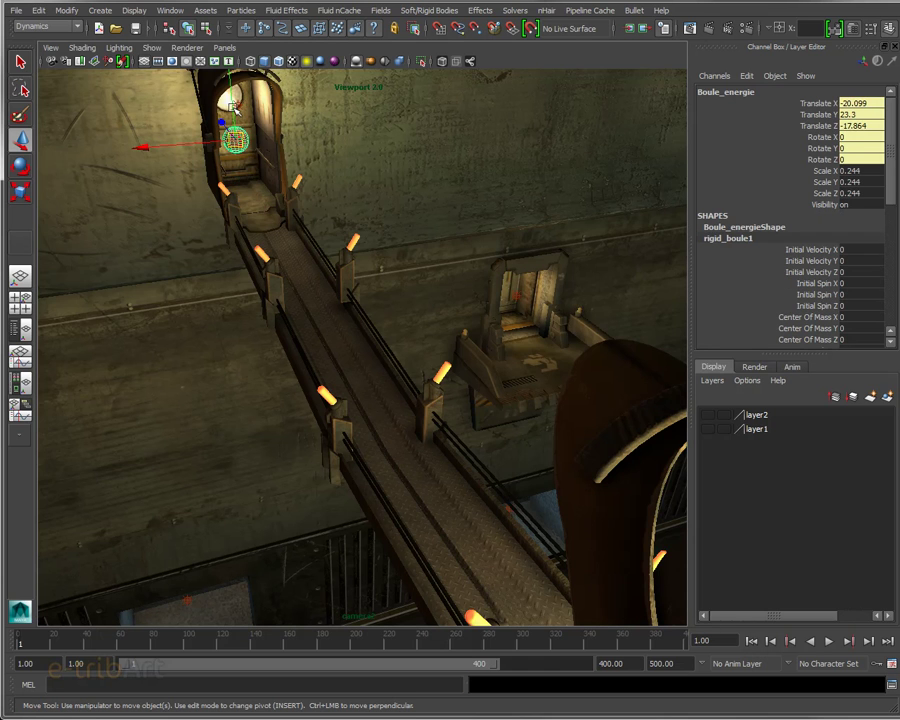
{"action": "left_click_drag", "start_coordinate": [233, 100], "coordinate": [228, 62]}
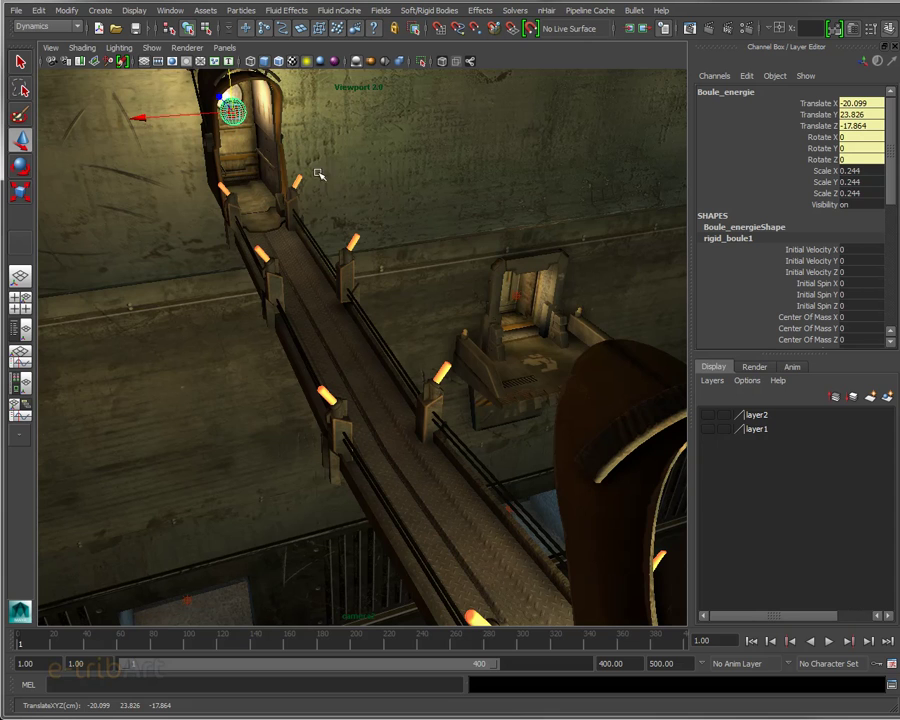
- Replay the simulation and lower the ball onto the ramp start at Translate Y 23.677
{"action": "left_click", "coordinate": [828, 641]}
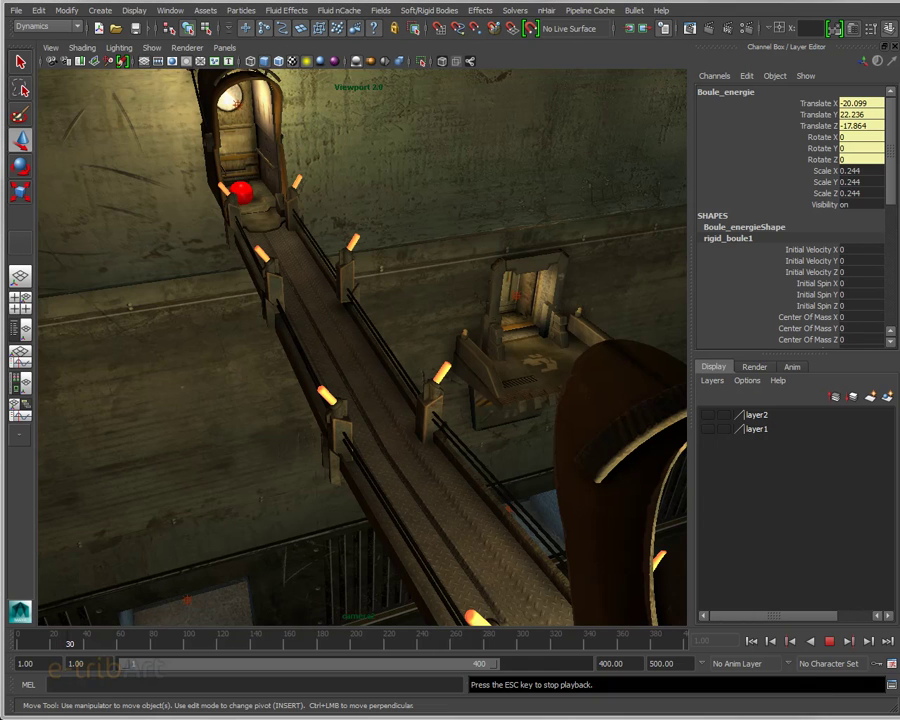
{"action": "left_click", "coordinate": [828, 641]}
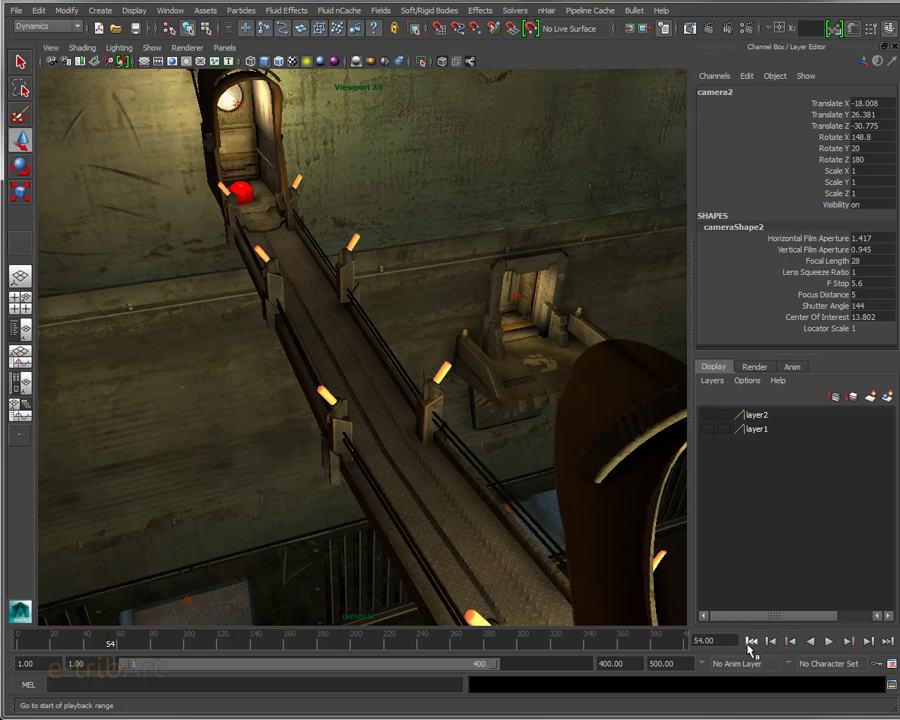
{"action": "left_click", "coordinate": [752, 642]}
{"action": "left_click", "coordinate": [828, 641]}
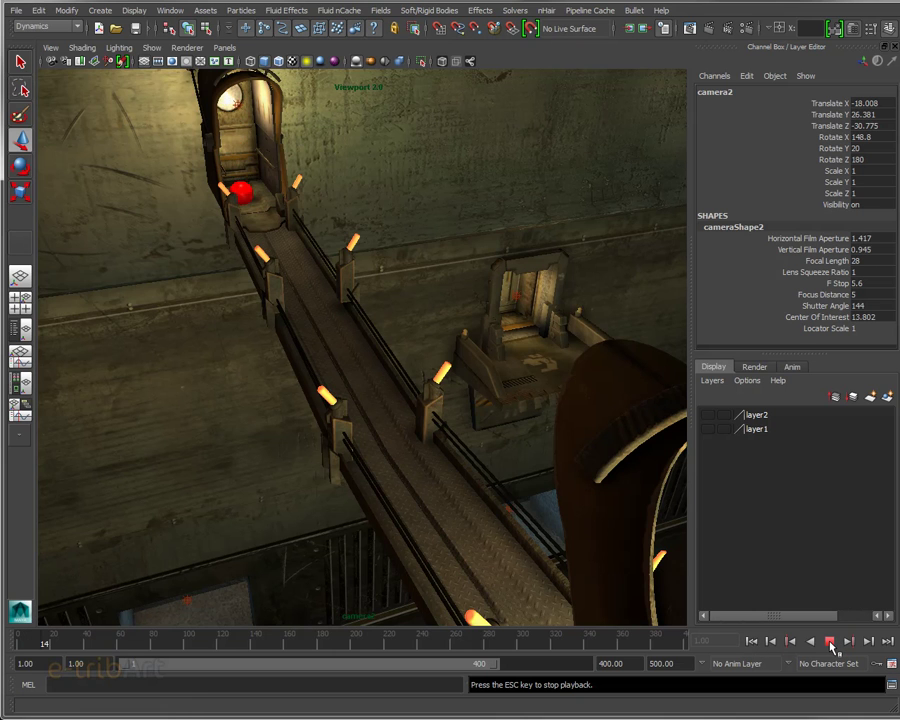
{"action": "left_click", "coordinate": [829, 643]}
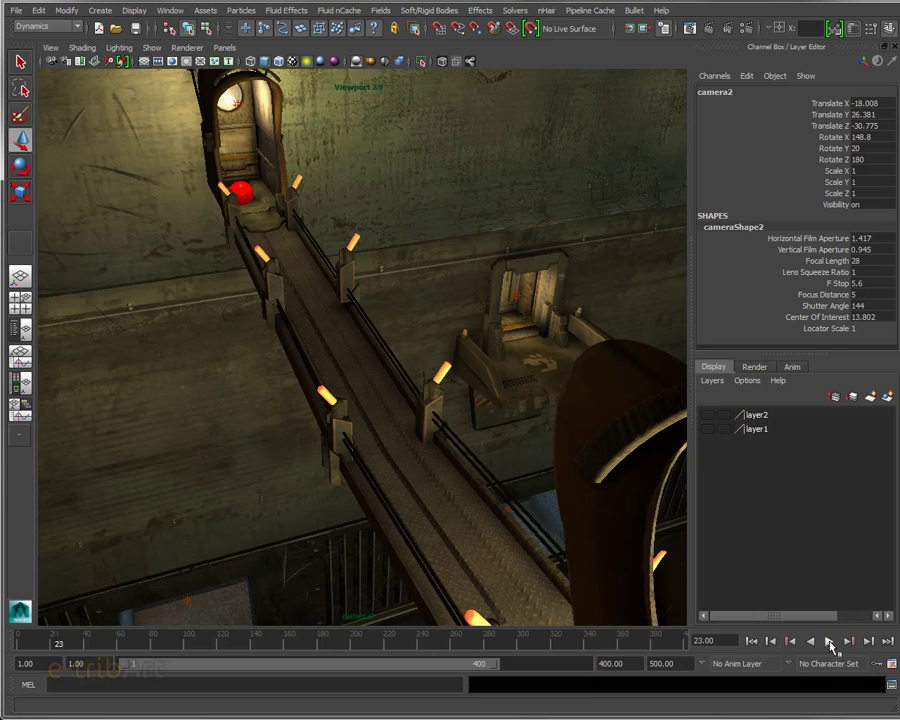
{"action": "left_click", "coordinate": [246, 191]}
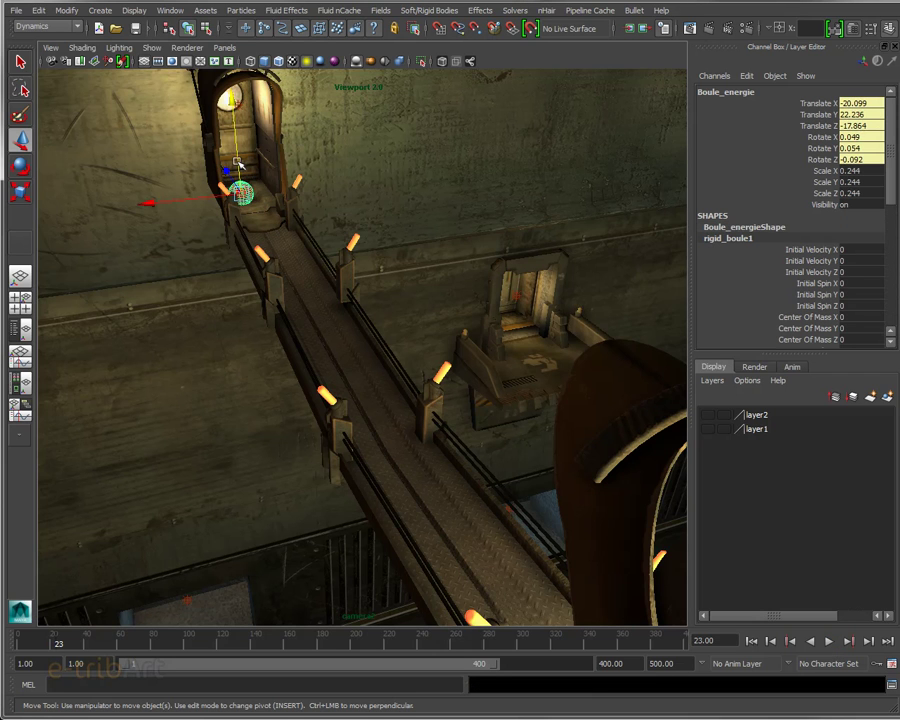
{"action": "left_click", "coordinate": [753, 641]}
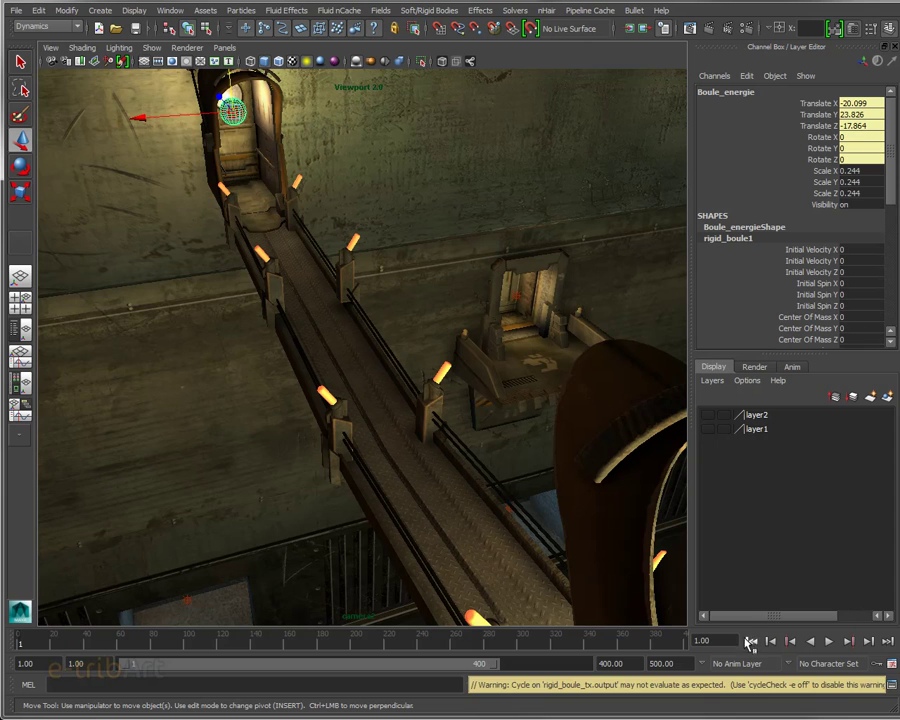
{"action": "left_click_drag", "start_coordinate": [231, 88], "coordinate": [211, 123]}
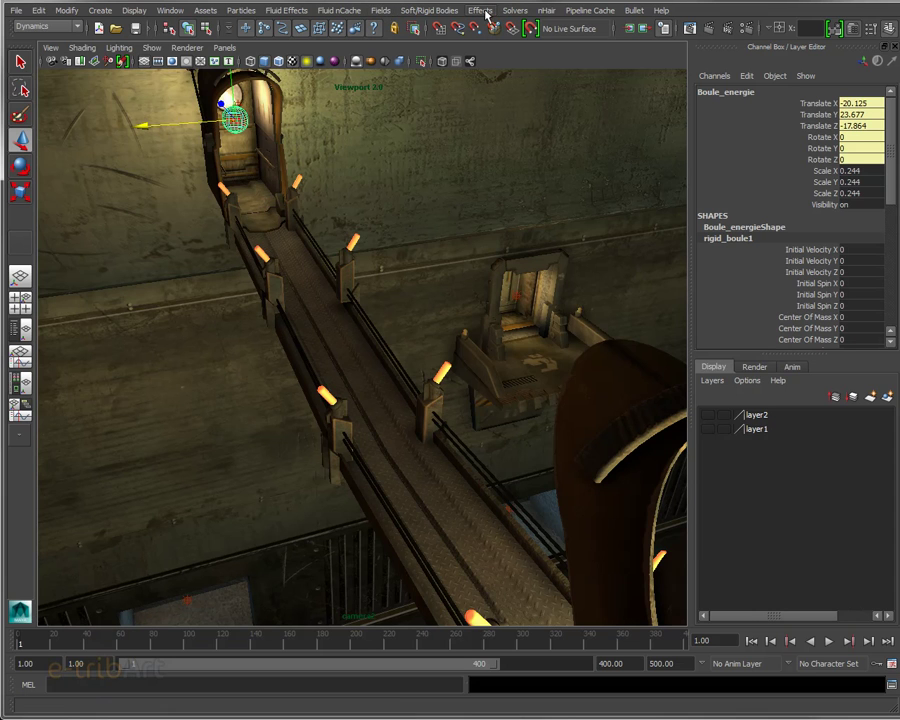
- Set Initial State for All Dynamic, then play the simulation and stop at frame 41
{"action": "left_click", "coordinate": [515, 10]}
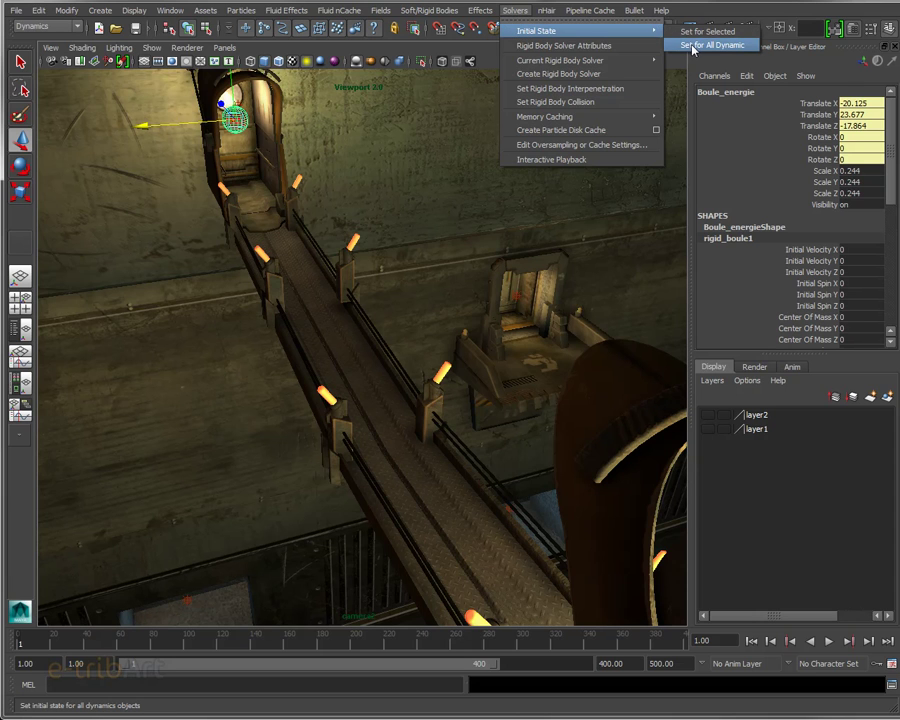
{"action": "left_click", "coordinate": [694, 49]}
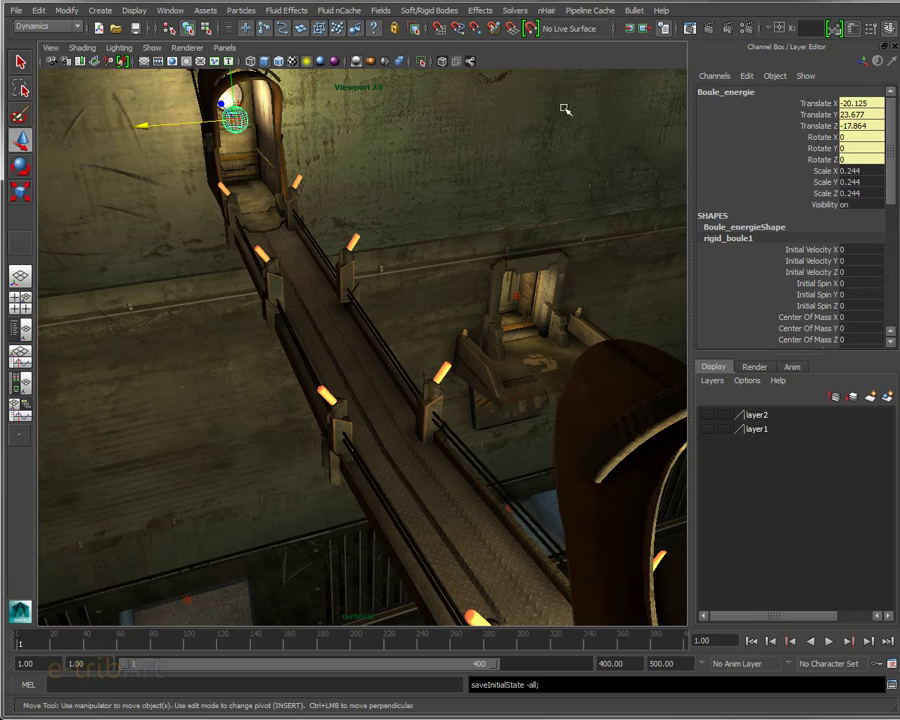
{"action": "left_click", "coordinate": [829, 641]}
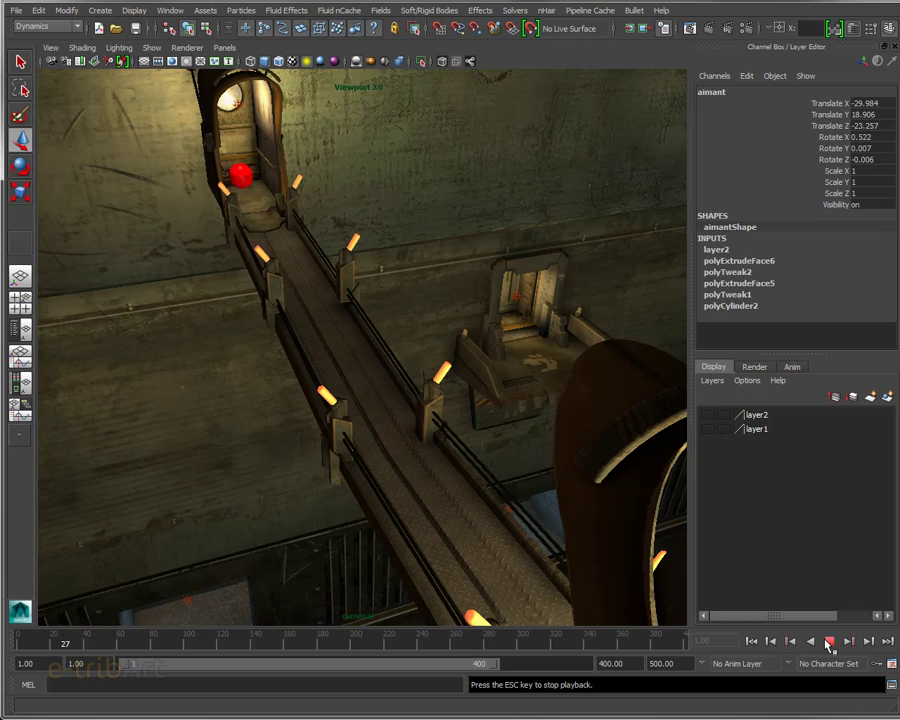
{"action": "left_click", "coordinate": [829, 642]}
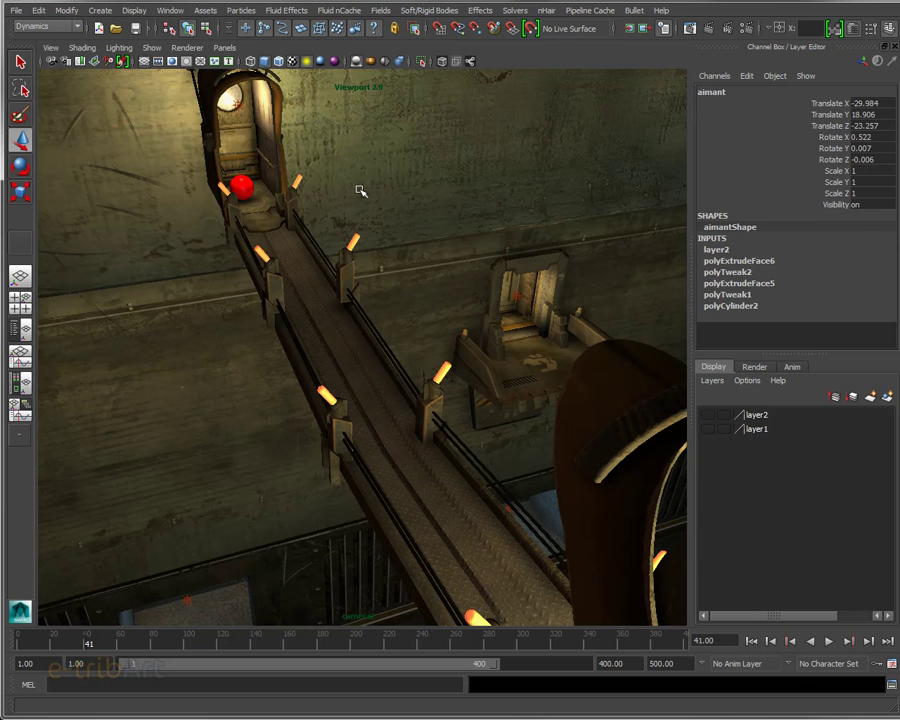
- Enter 0.6 for rigid_boule1's Bounciness in the Channel Box, then rewind to frame 1
{"action": "left_click", "coordinate": [243, 188]}
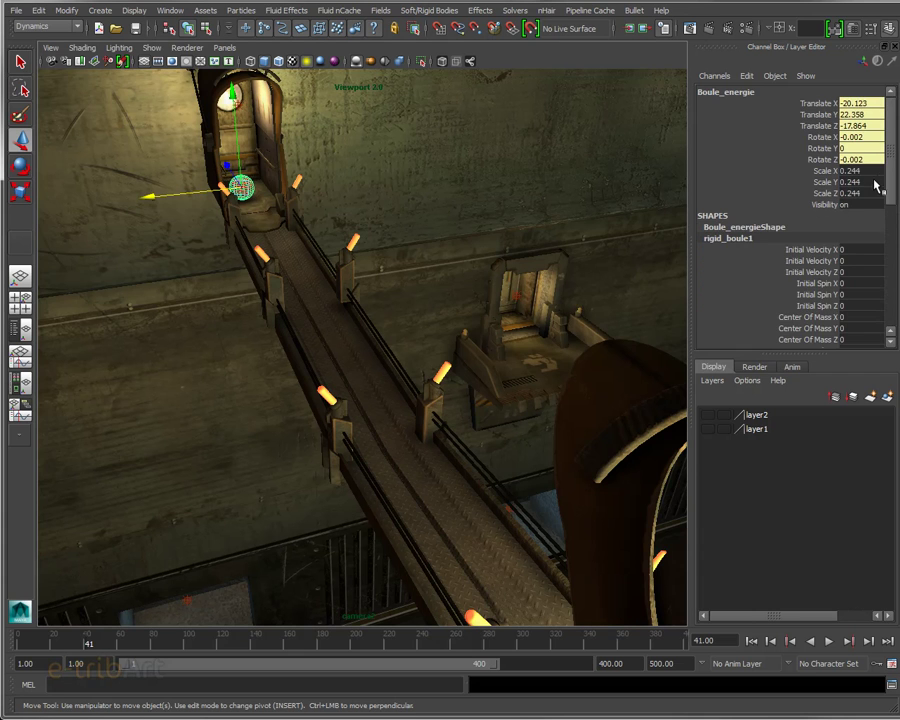
{"action": "scroll", "coordinate": [890, 235], "scroll_direction": "down", "scroll_amount": 3}
{"action": "mouse_move", "coordinate": [890, 235]}
{"action": "left_mouse_down"}
{"action": "mouse_move", "coordinate": [893, 305]}
{"action": "mouse_move", "coordinate": [893, 281]}
{"action": "left_mouse_up"}
{"action": "left_click", "coordinate": [847, 246]}
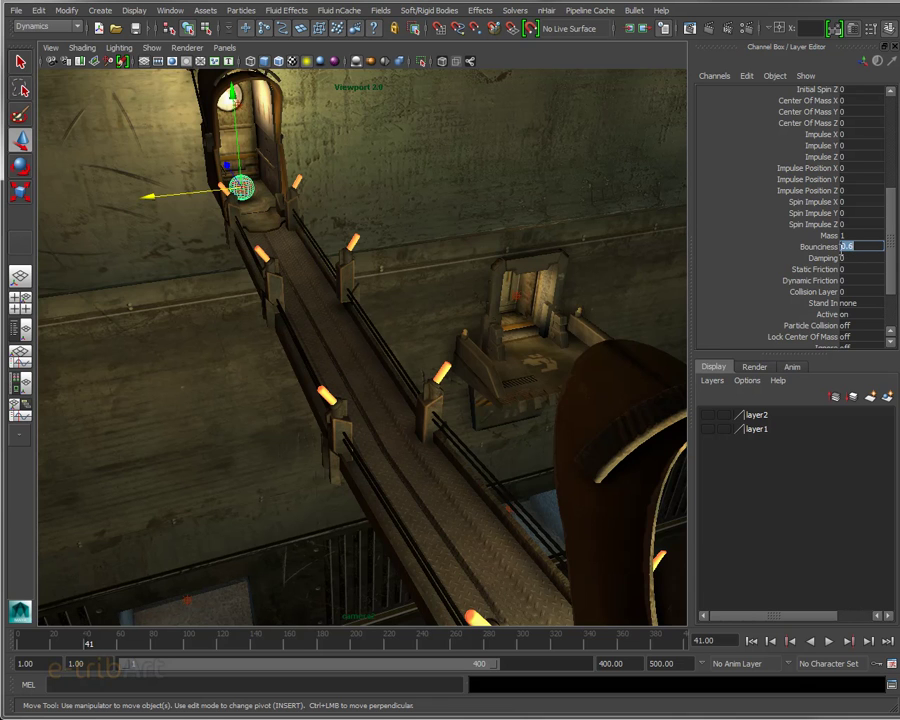
{"action": "left_click", "coordinate": [848, 269]}
{"action": "type", "text": "0.6"}
{"action": "left_click", "coordinate": [813, 247]}
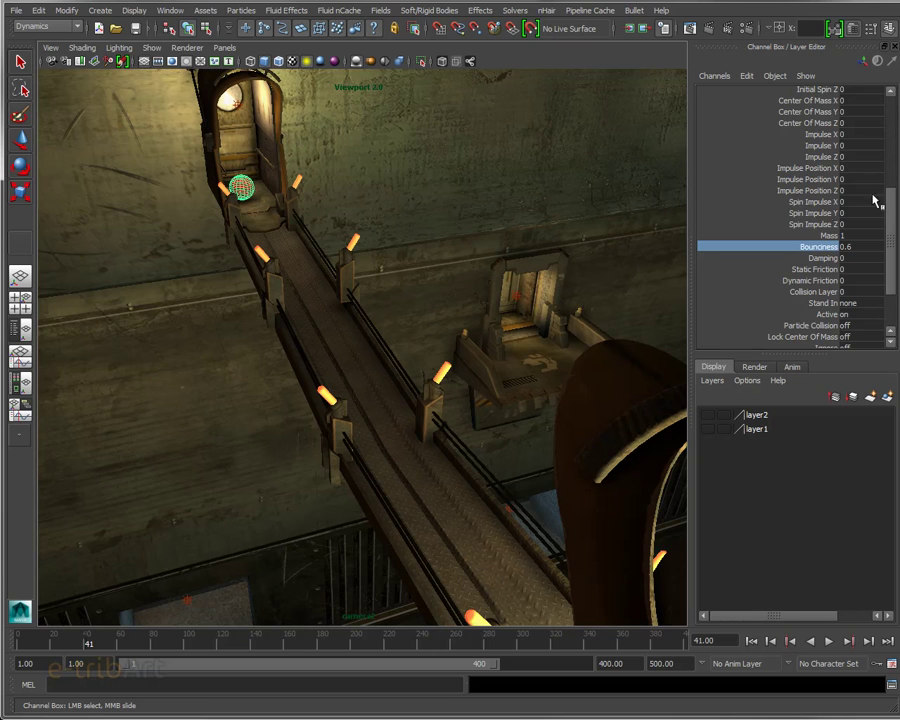
{"action": "left_click_drag", "start_coordinate": [894, 210], "coordinate": [890, 164]}
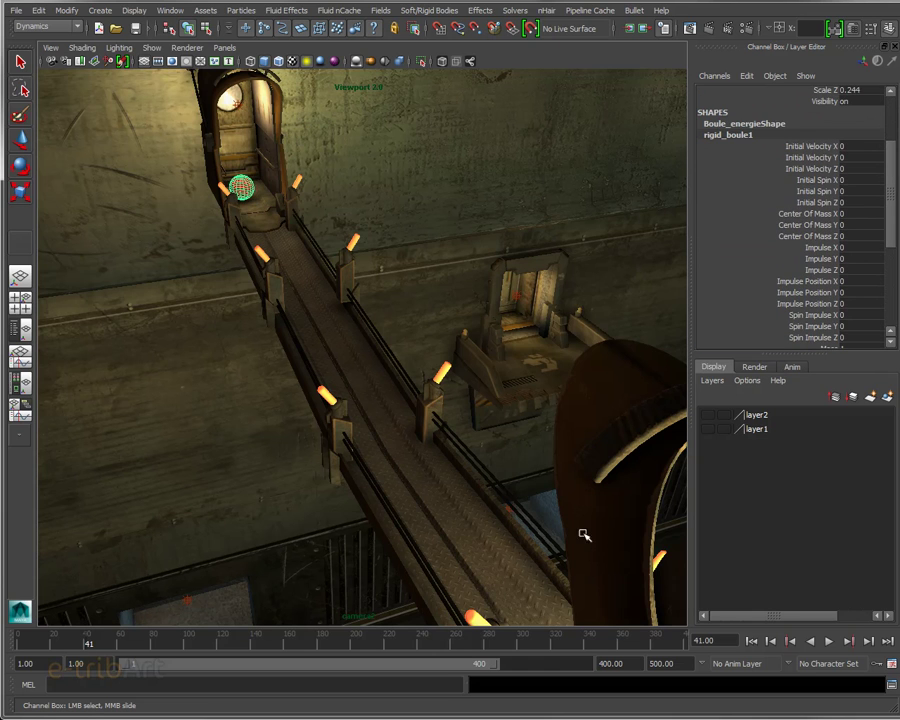
{"action": "left_click", "coordinate": [752, 643]}
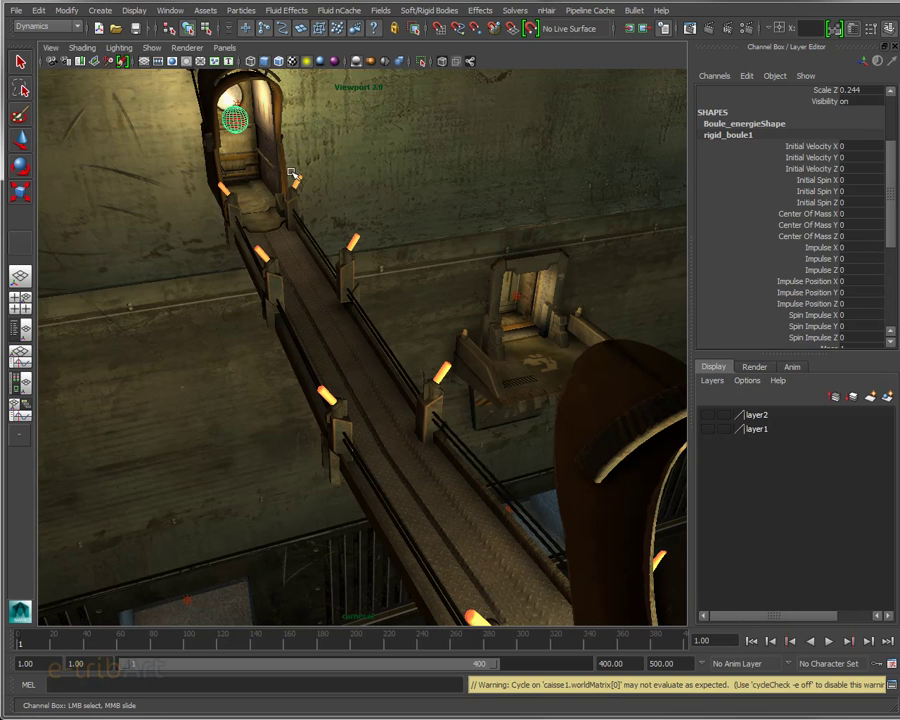
- Check the ball's Z axis direction and select Initial Velocity Z, with a test playback
{"action": "key", "text": "w"}
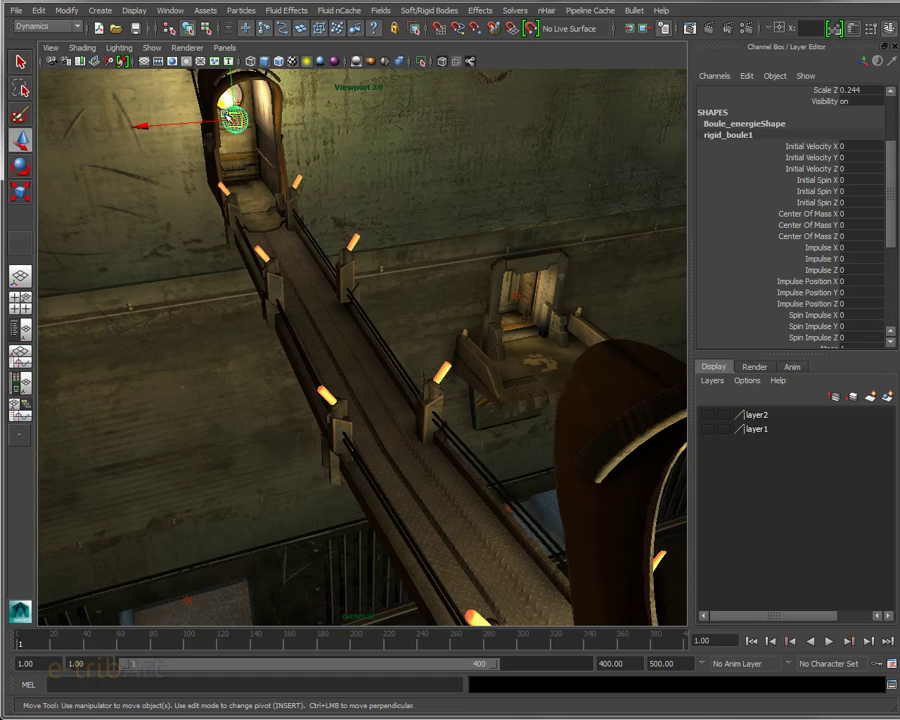
{"action": "left_click", "coordinate": [222, 103]}
{"action": "double_click", "coordinate": [858, 169]}
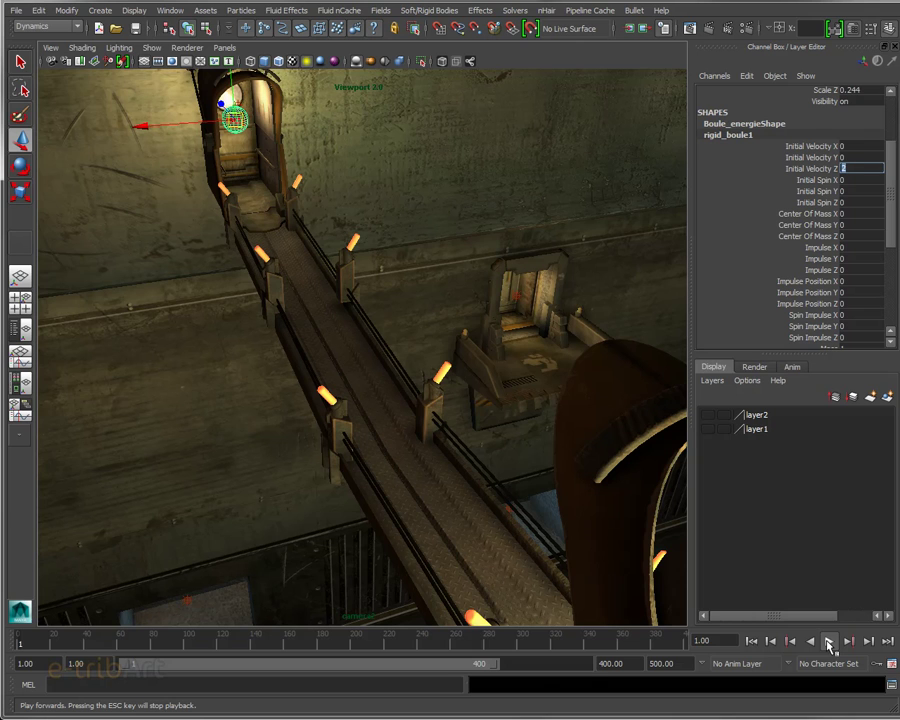
{"action": "left_click", "coordinate": [828, 641]}
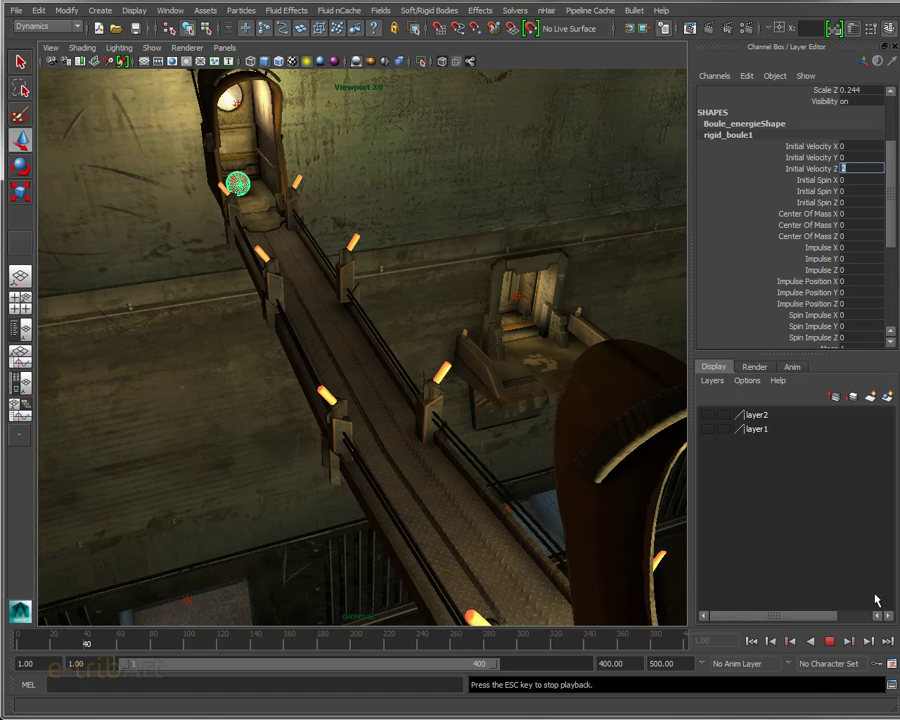
{"action": "left_click", "coordinate": [828, 641]}
{"action": "left_click", "coordinate": [752, 641]}
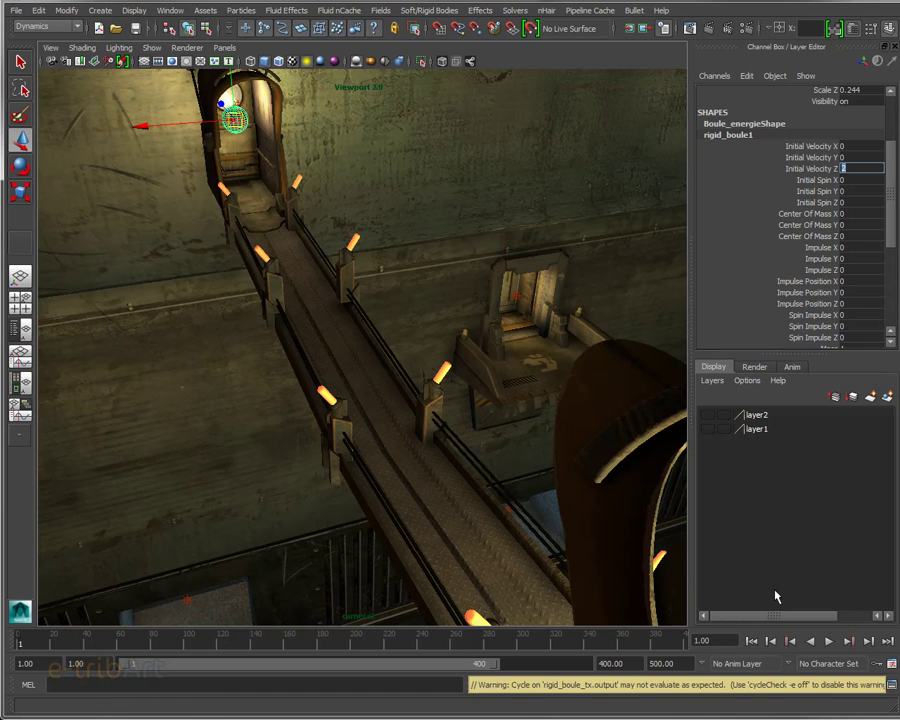
- Set Initial Velocity Z to -2 and replay the simulation to watch the ball roll
{"action": "type", "text": "2"}
{"action": "key", "text": "Return"}
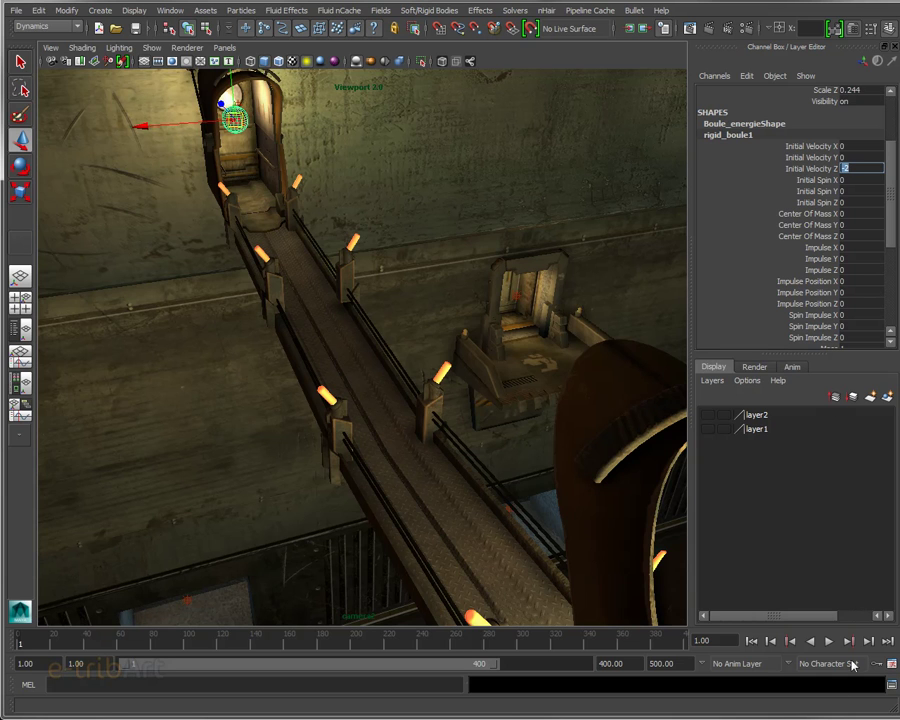
{"action": "left_click", "coordinate": [829, 641]}
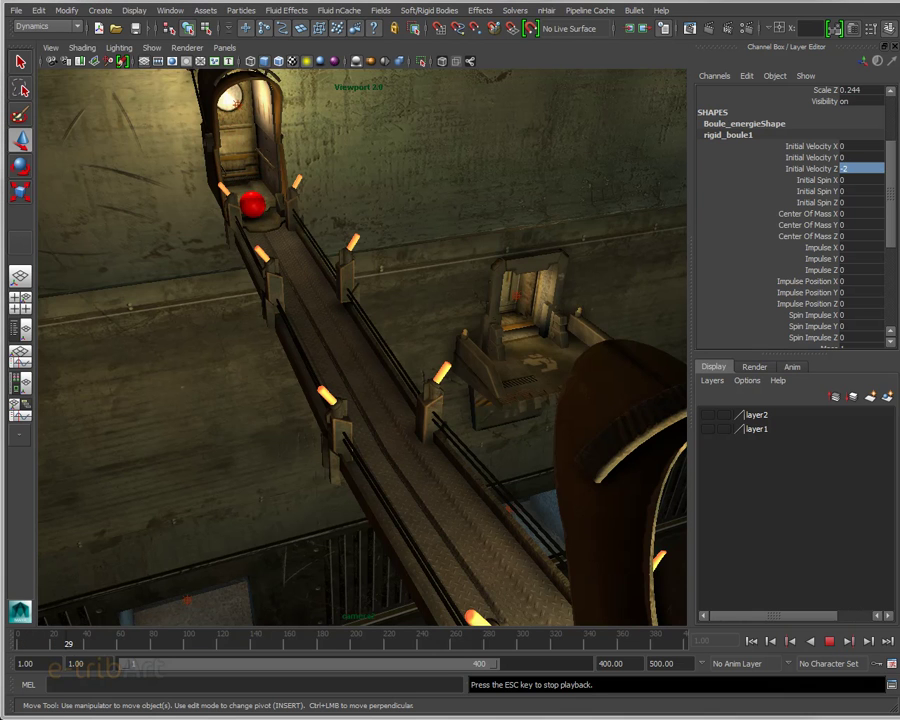
{"action": "left_click", "coordinate": [829, 641]}
{"action": "left_click", "coordinate": [762, 643]}
{"action": "left_click", "coordinate": [829, 642]}
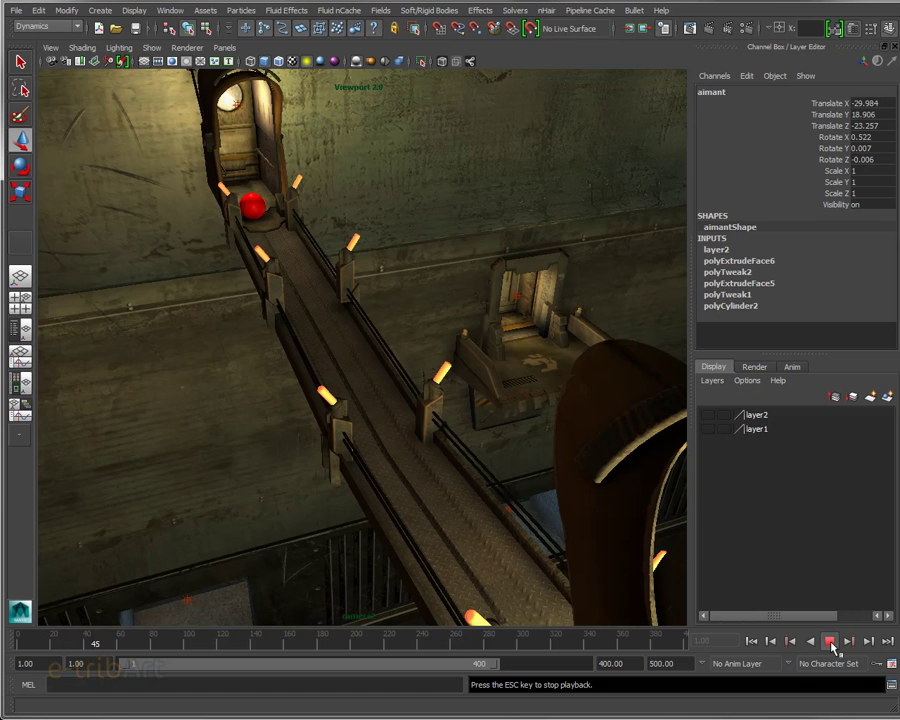
- Rewind to frame 1, set hall_ouest's Static Friction to 1, then reselect the energy ball and play
{"action": "left_click", "coordinate": [829, 642]}
{"action": "left_click", "coordinate": [751, 641]}
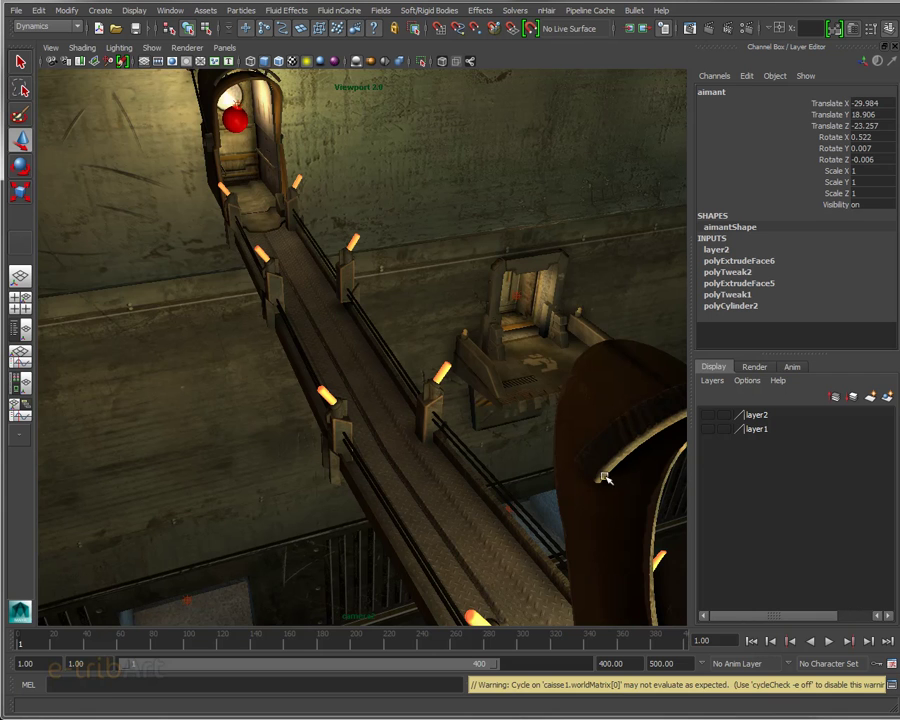
{"action": "left_click", "coordinate": [276, 246]}
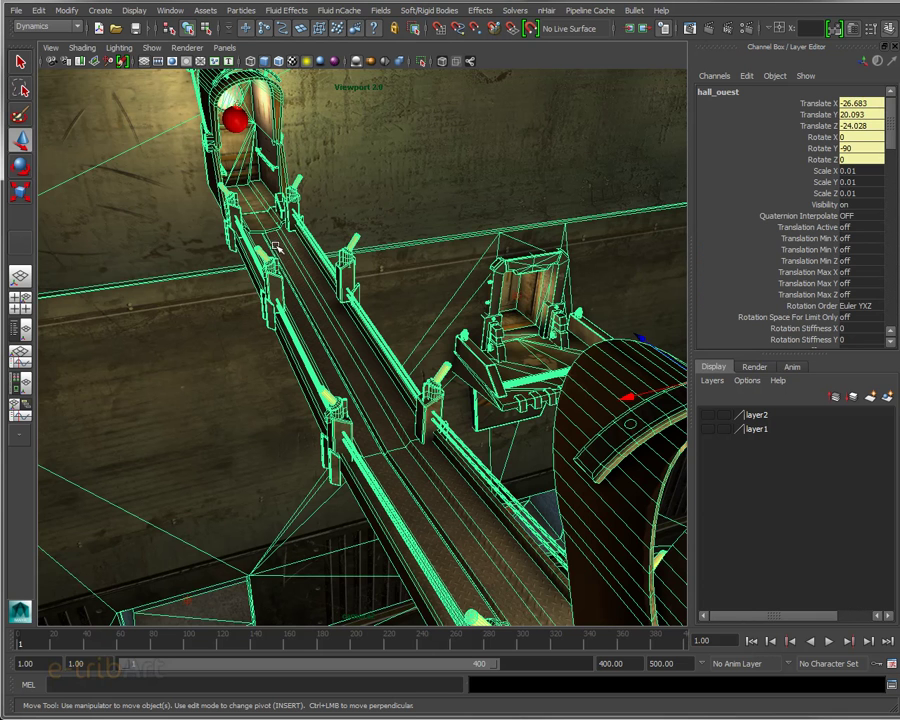
{"action": "left_click_drag", "start_coordinate": [891, 145], "coordinate": [884, 305]}
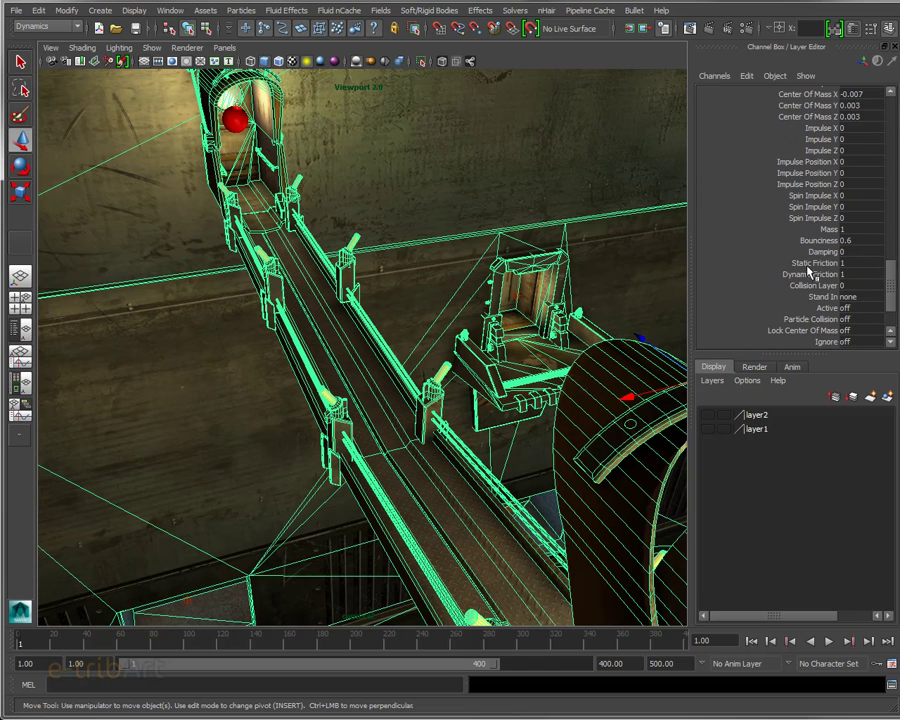
{"action": "left_click", "coordinate": [858, 263]}
{"action": "key", "text": "Tab"}
{"action": "left_click", "coordinate": [851, 263]}
{"action": "left_click", "coordinate": [240, 128]}
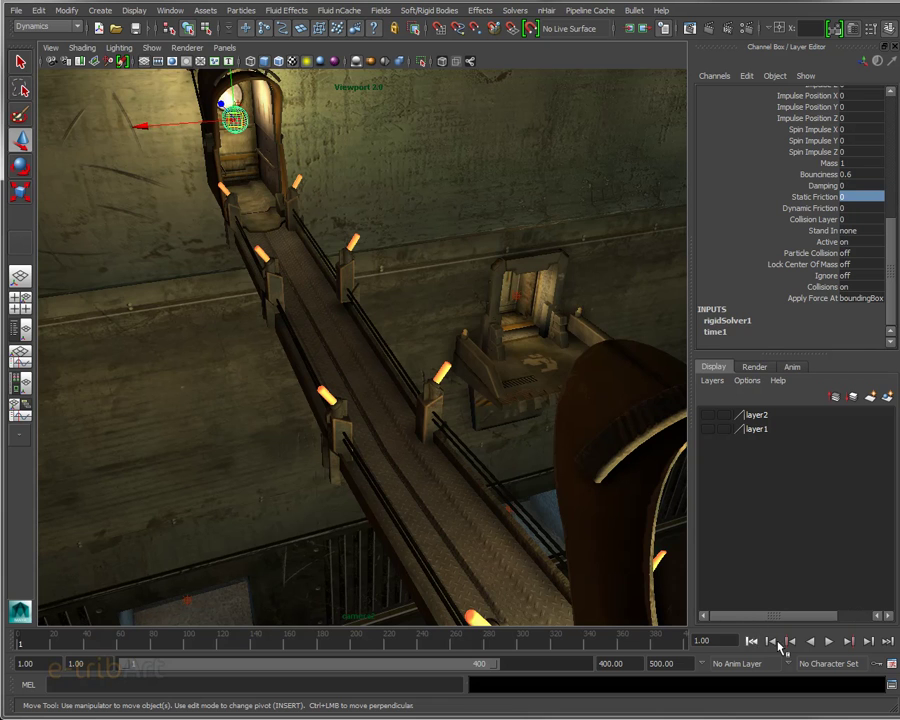
{"action": "left_click", "coordinate": [831, 645]}
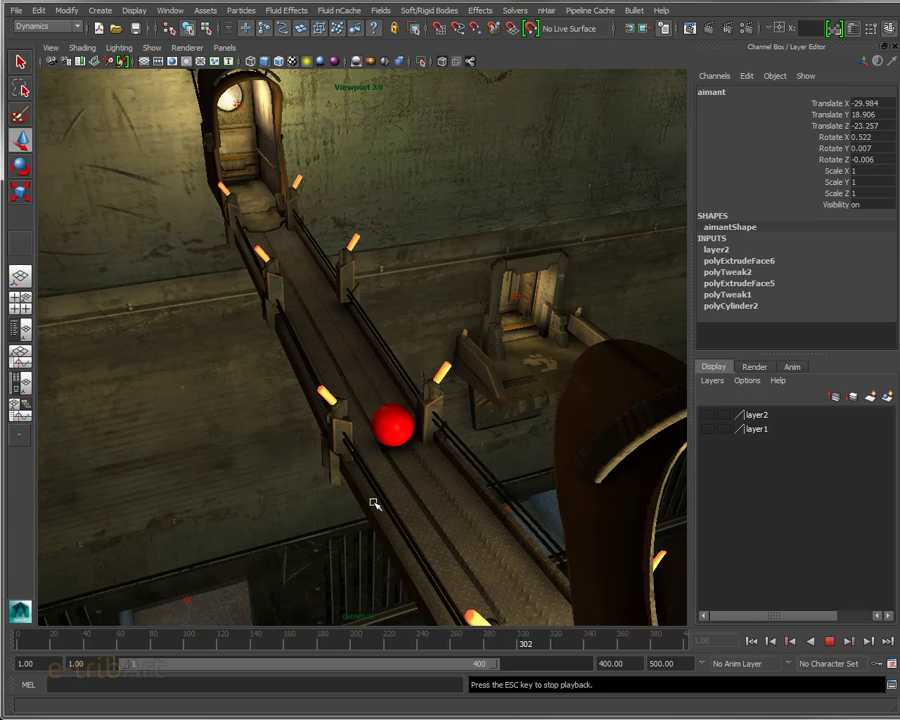
- Rewind, give the energy ball a Spin Impulse X of 2 and play the simulation
{"action": "left_click", "coordinate": [830, 641]}
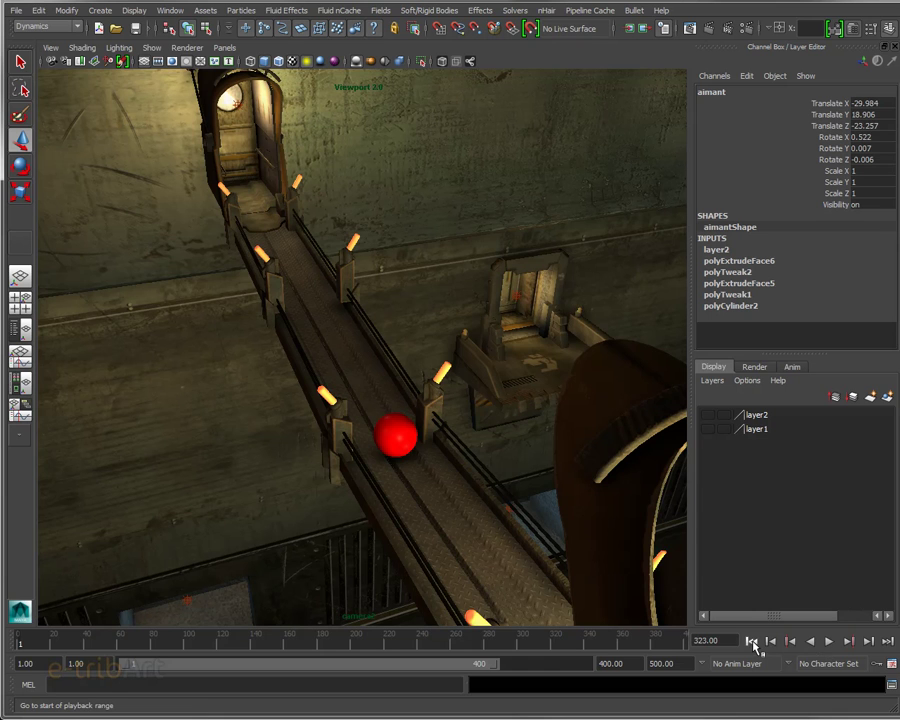
{"action": "left_click", "coordinate": [752, 641]}
{"action": "left_click", "coordinate": [232, 114]}
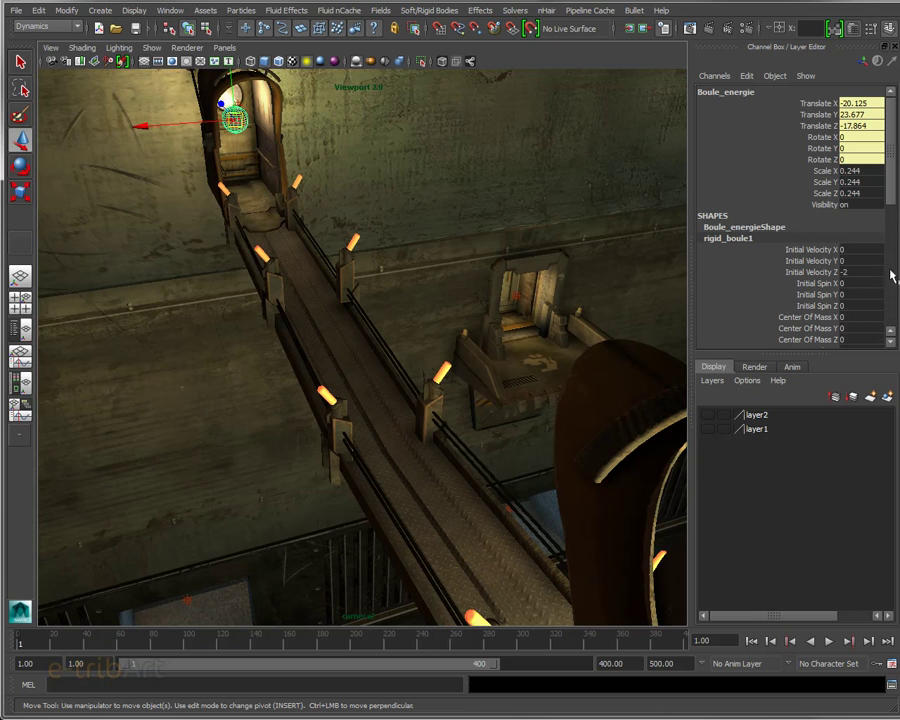
{"action": "left_click_drag", "start_coordinate": [888, 200], "coordinate": [893, 258]}
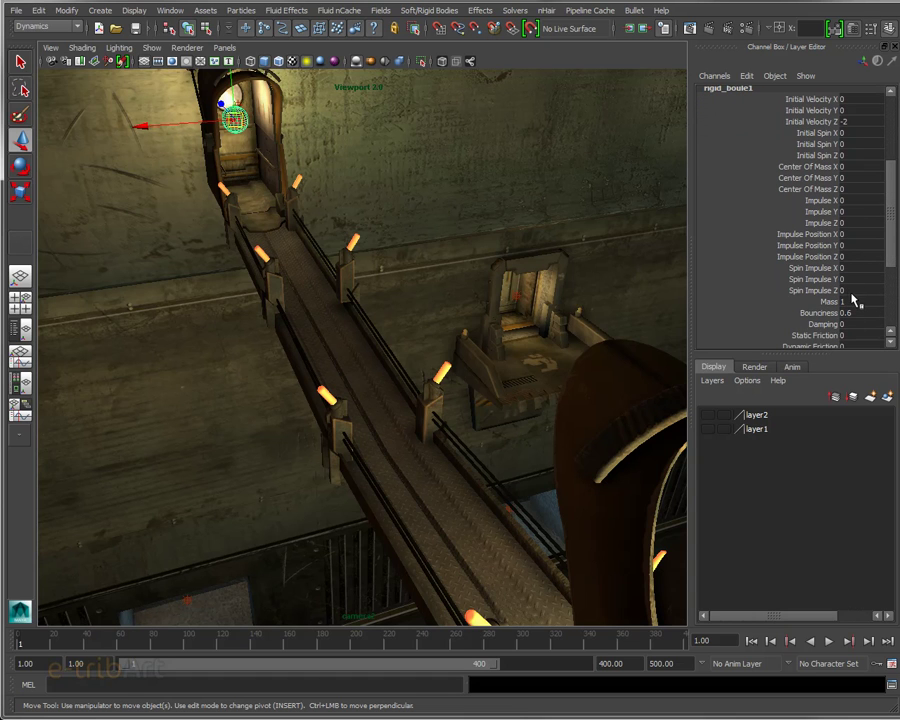
{"action": "left_click", "coordinate": [849, 268]}
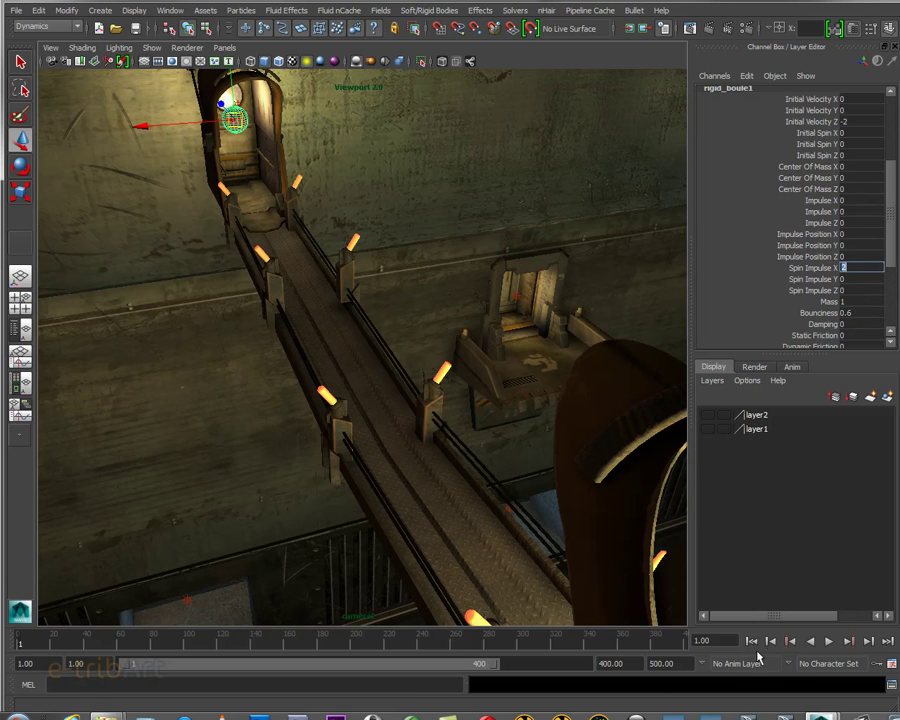
{"action": "left_click", "coordinate": [829, 641]}
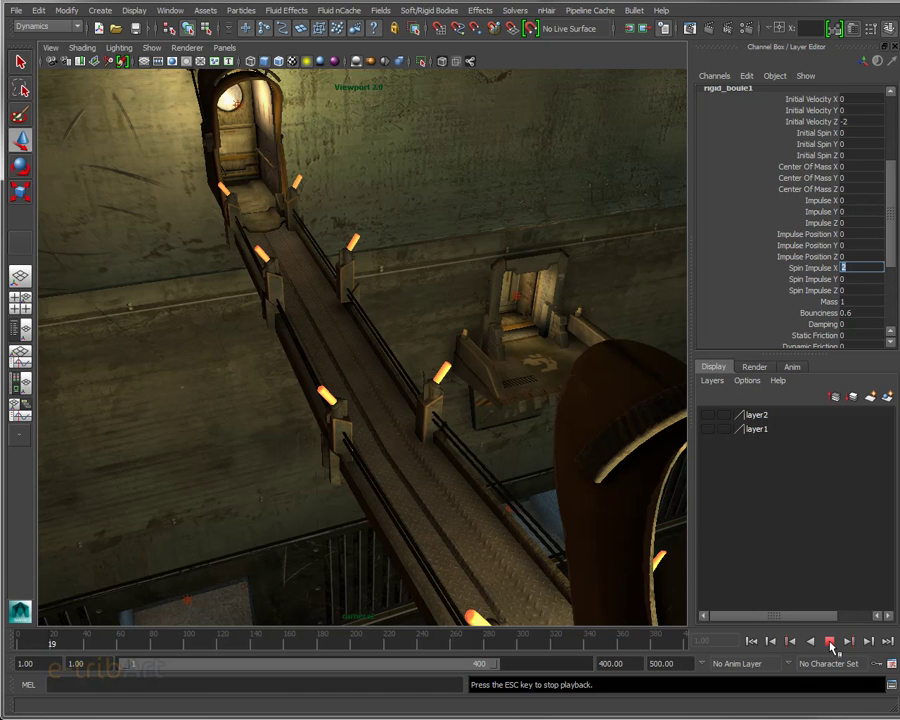
- Change Spin Impulse X to 0.1, replay the simulation and rewind to frame 1
{"action": "left_click", "coordinate": [830, 644]}
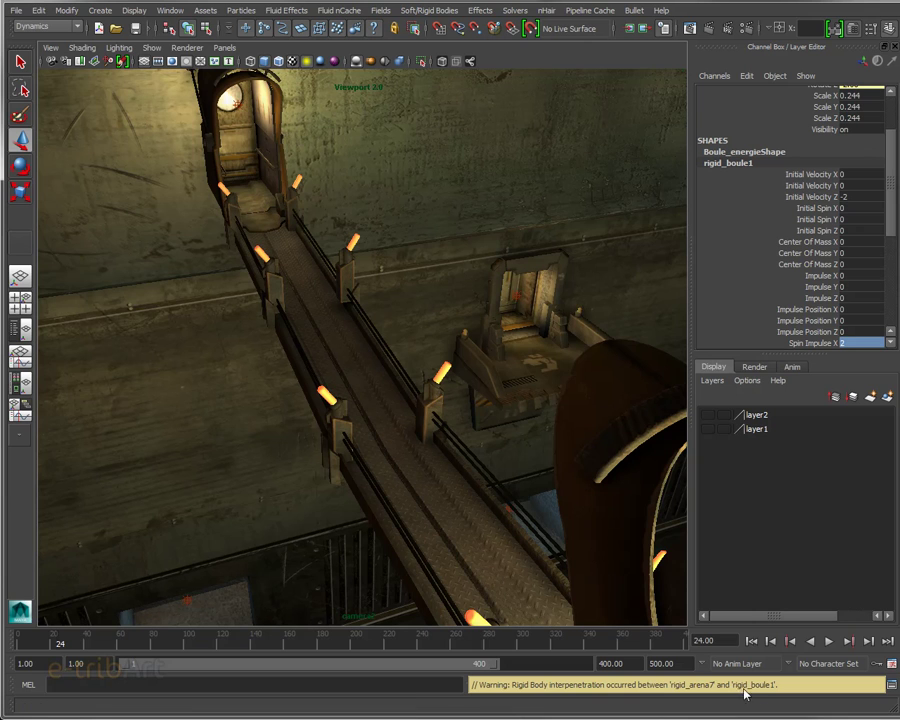
{"action": "left_click", "coordinate": [753, 641]}
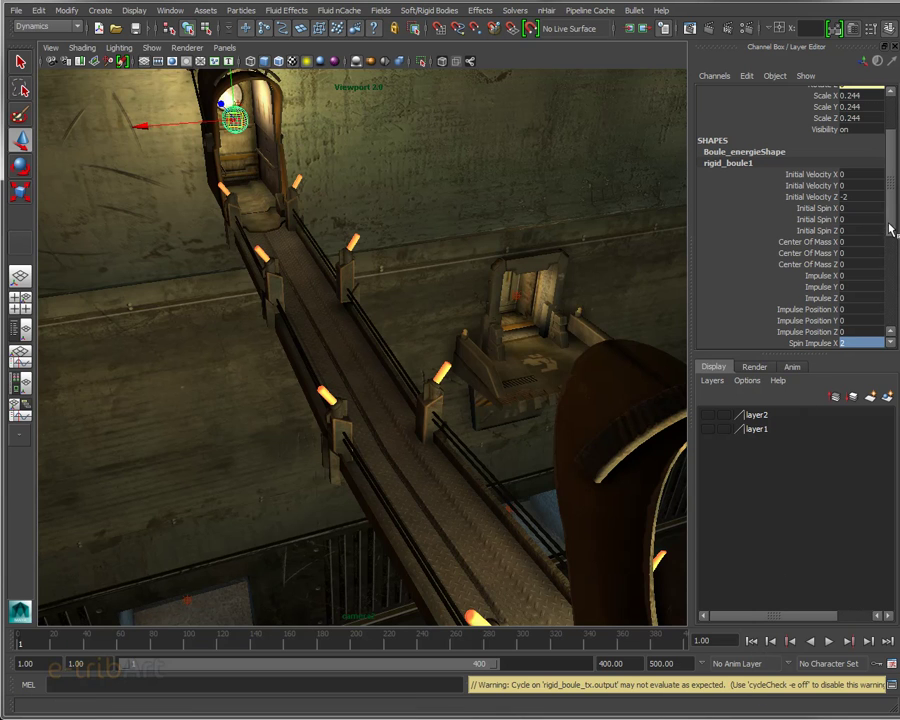
{"action": "left_click_drag", "start_coordinate": [890, 228], "coordinate": [886, 266]}
{"action": "left_click", "coordinate": [855, 236]}
{"action": "type", "text": "1"}
{"action": "key", "text": "Return"}
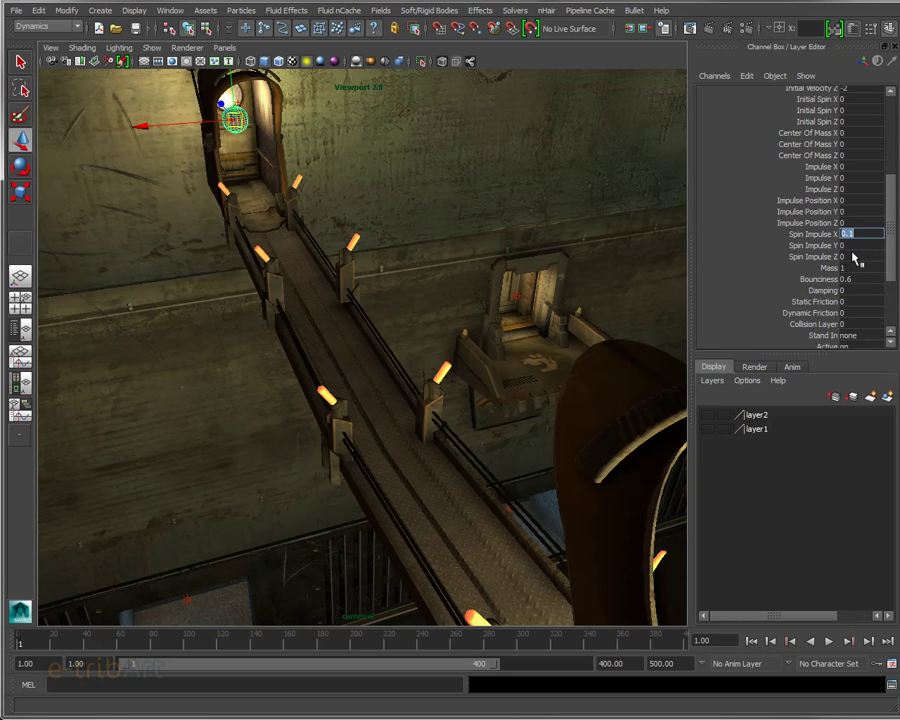
{"action": "left_click", "coordinate": [830, 641]}
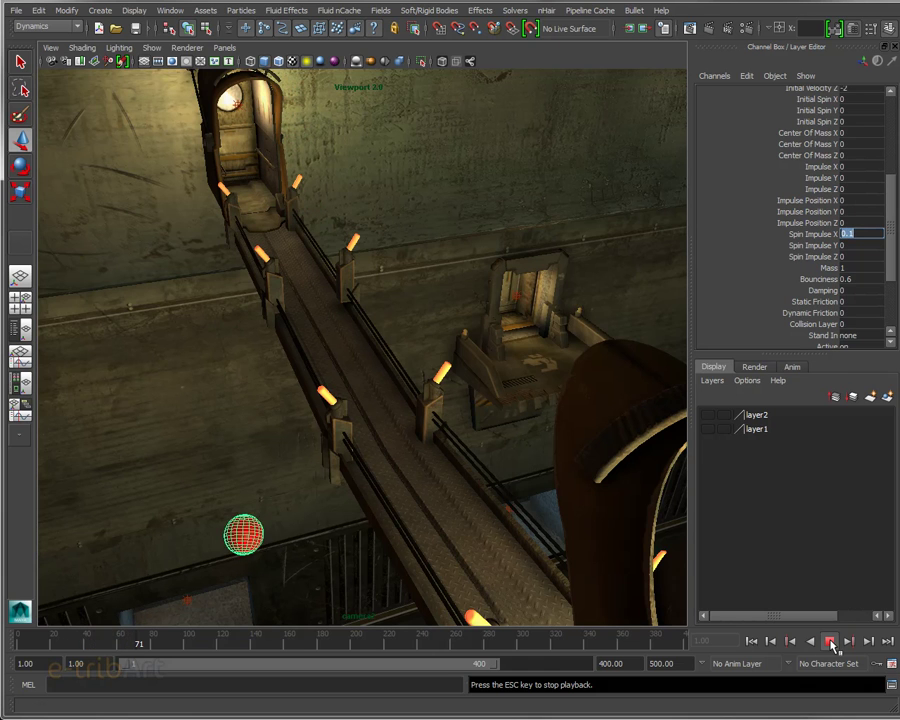
{"action": "left_click", "coordinate": [830, 641]}
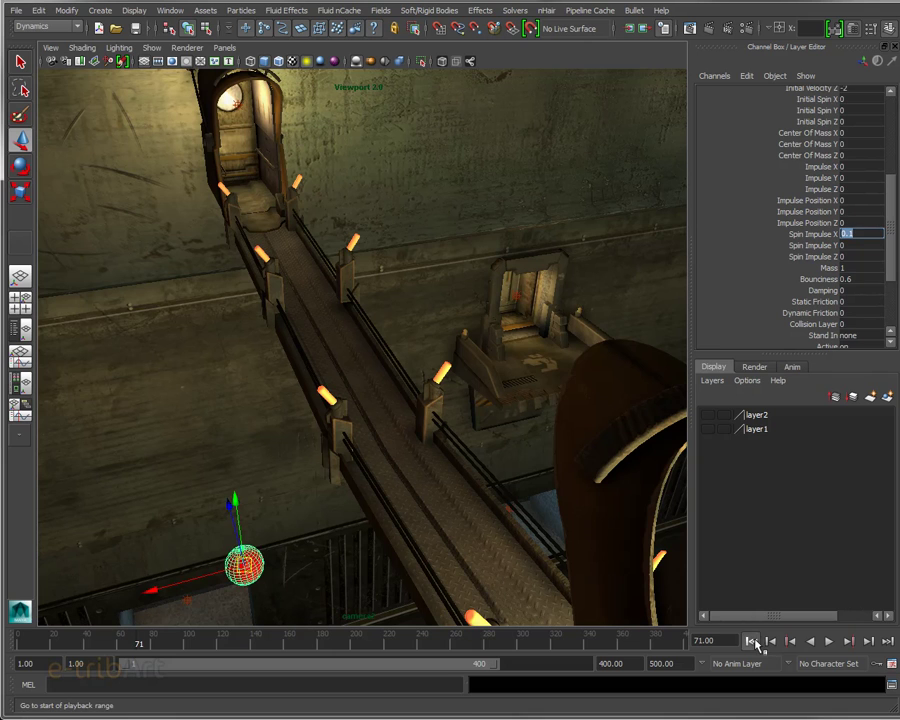
{"action": "left_click", "coordinate": [751, 641]}
- Set the ball's Bounciness to 0.1, preview the roll and rewind to frame 1
{"action": "left_click", "coordinate": [847, 279]}
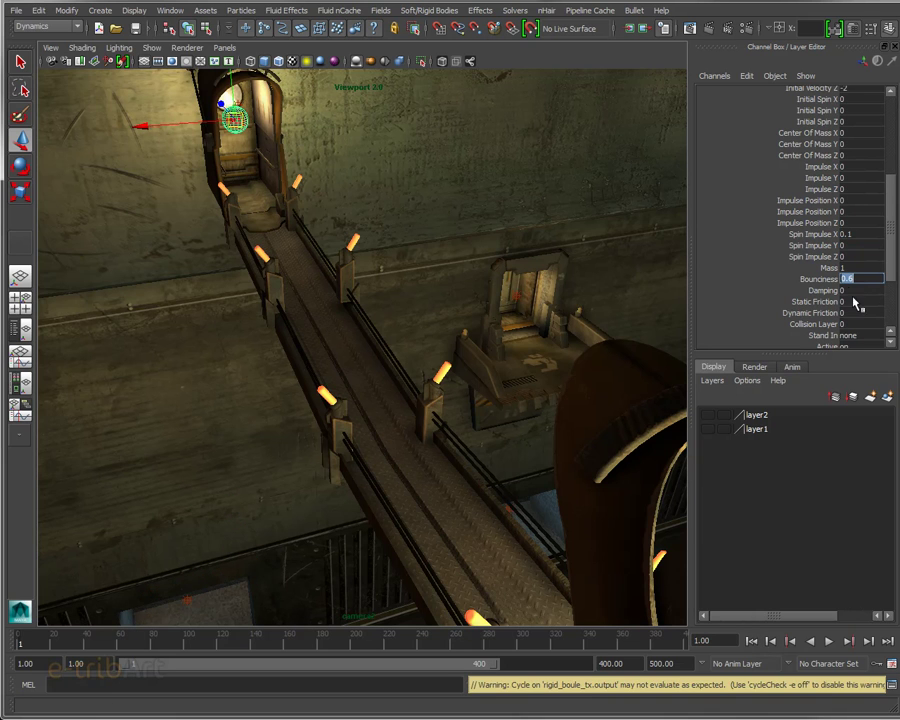
{"action": "type", "text": "0.1"}
{"action": "key", "text": "Return"}
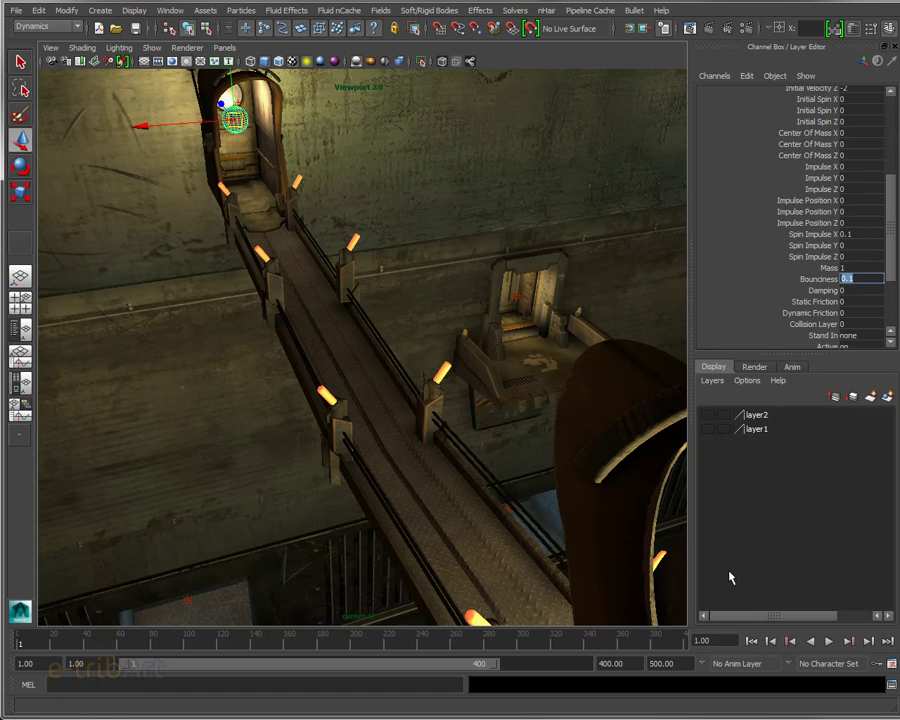
{"action": "left_click", "coordinate": [829, 642]}
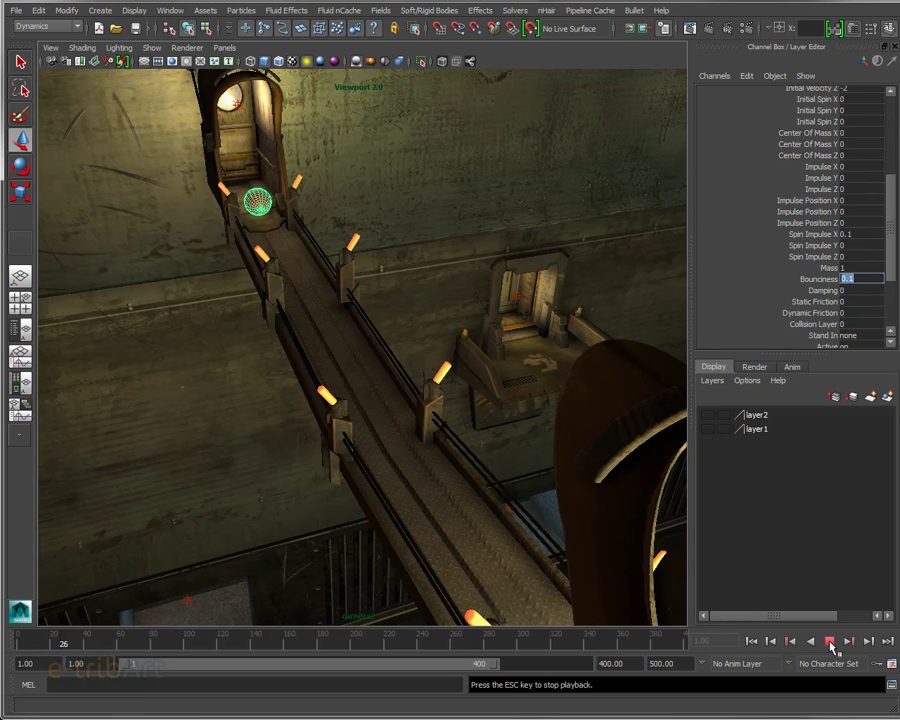
{"action": "left_click", "coordinate": [829, 642]}
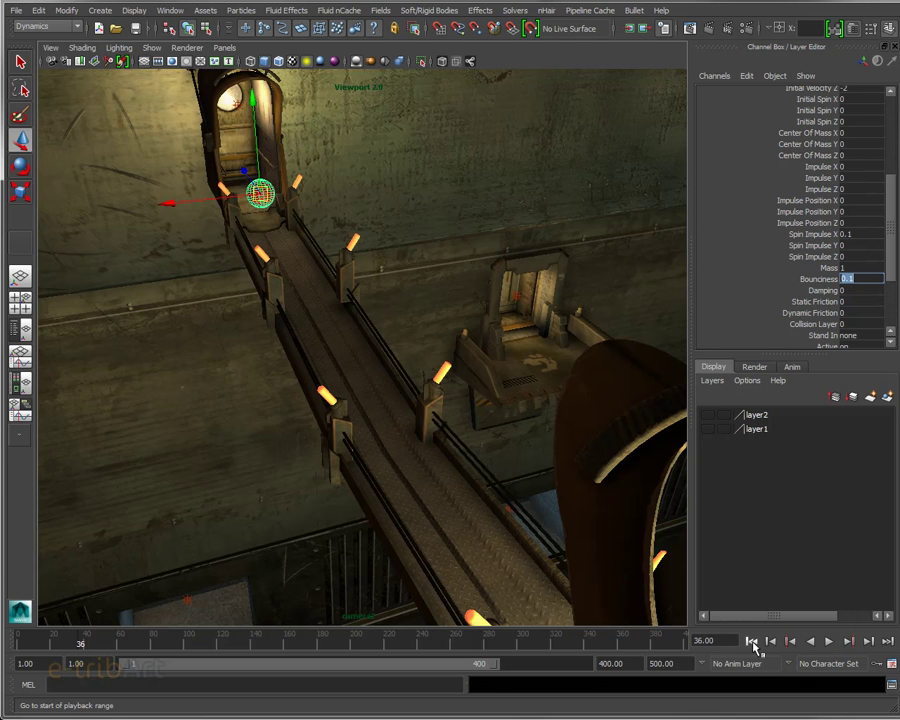
{"action": "left_click", "coordinate": [751, 642]}
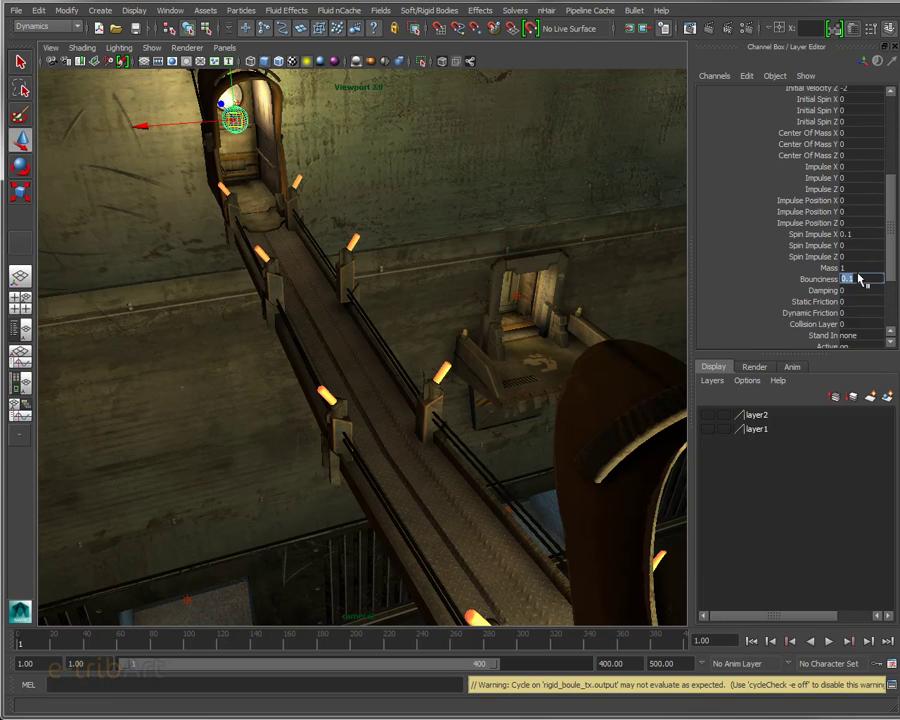
- Set Spin Impulse X to -0.2, preview the roll again and rewind to frame 1
{"action": "left_click", "coordinate": [856, 236]}
{"action": "type", "text": "-0."}
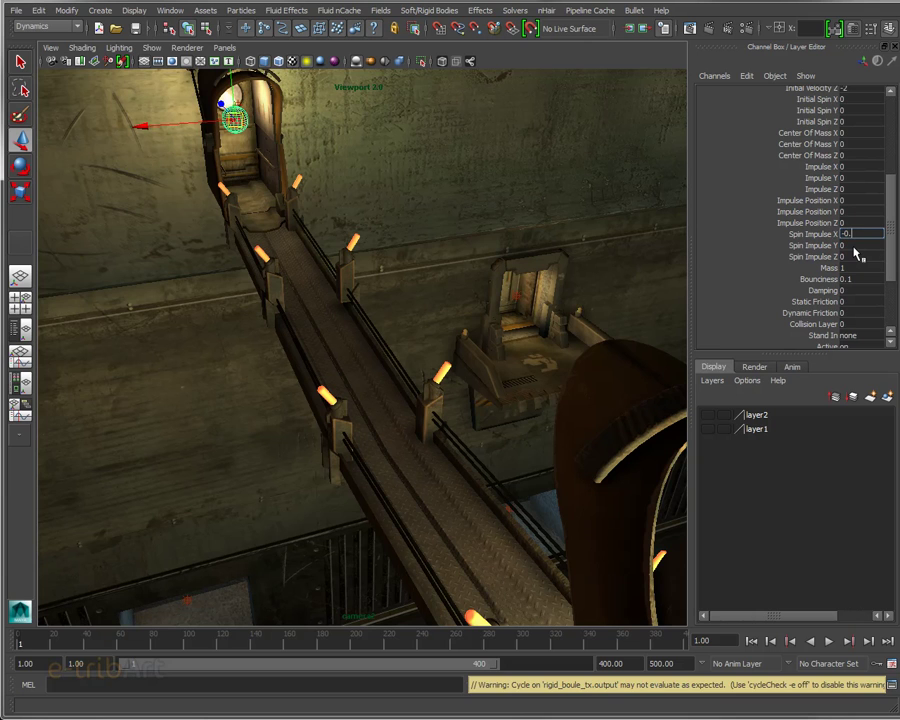
{"action": "type", "text": "2"}
{"action": "key", "text": "Return"}
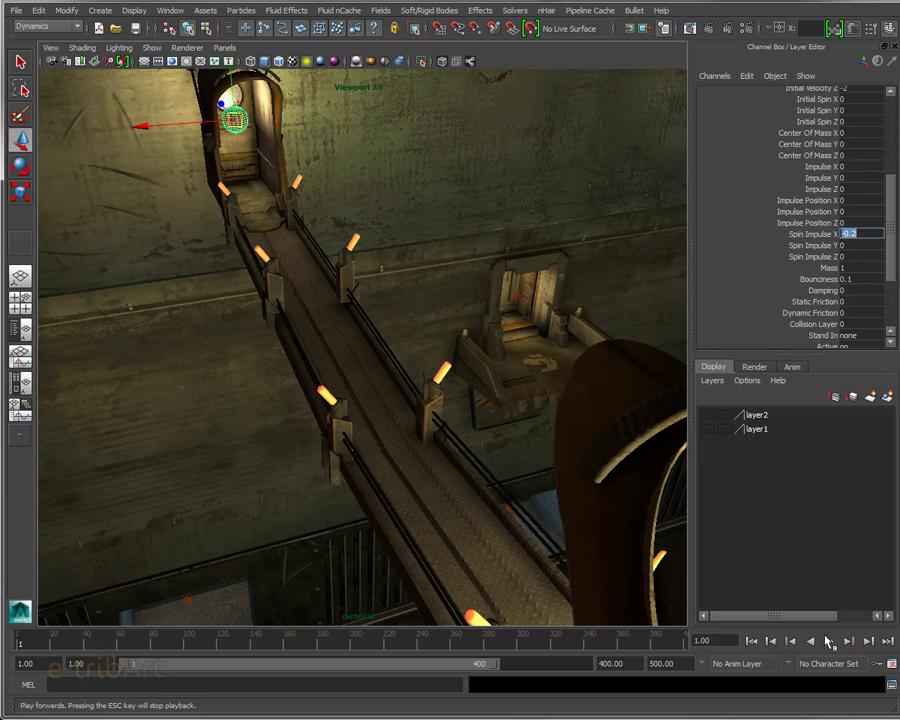
{"action": "left_click", "coordinate": [829, 641]}
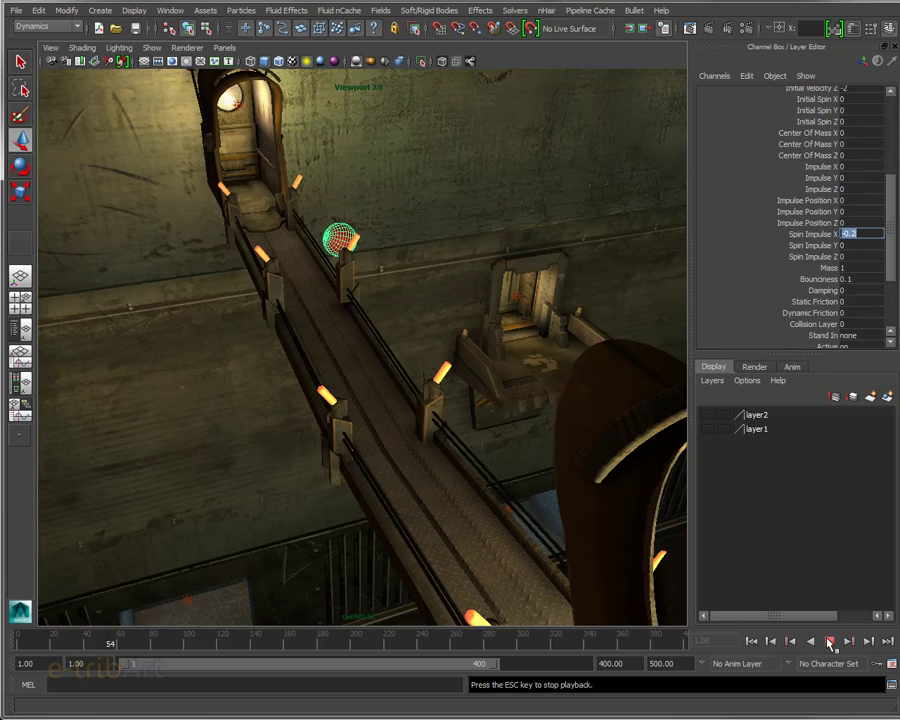
{"action": "left_click", "coordinate": [830, 642]}
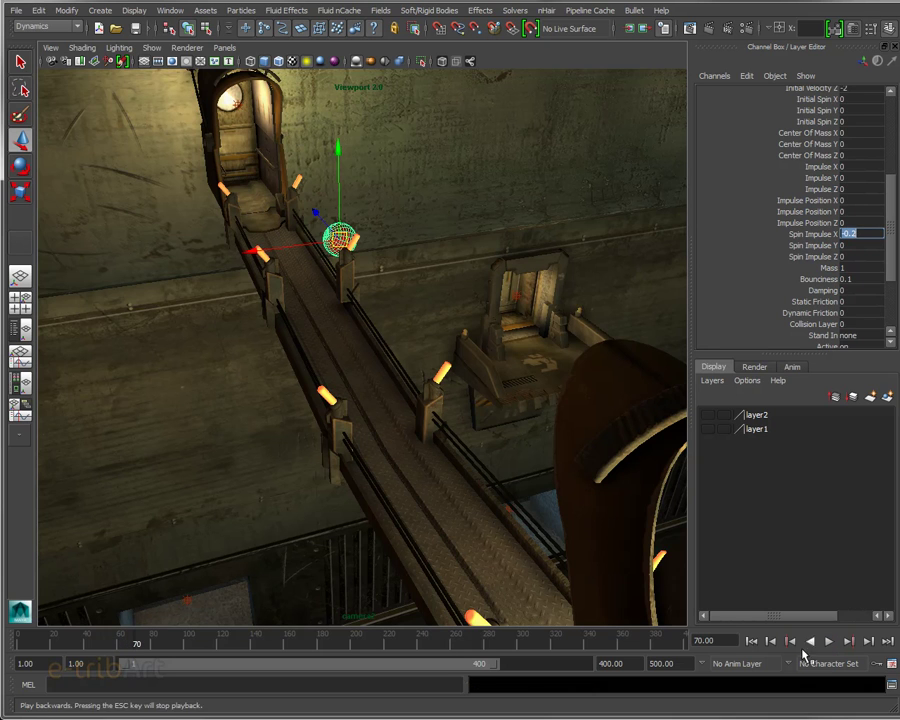
{"action": "left_click", "coordinate": [752, 641]}
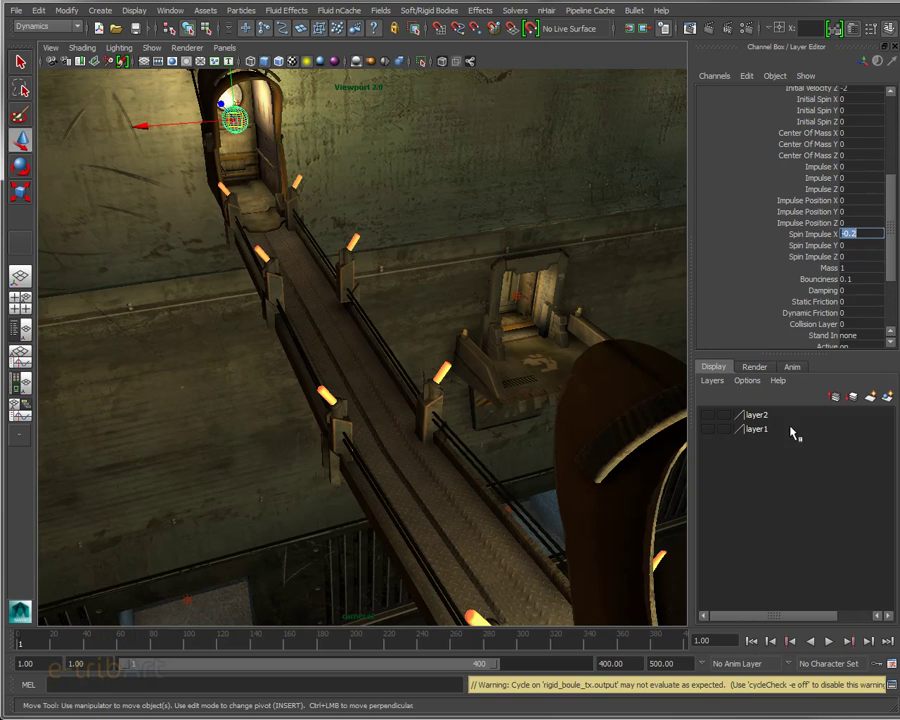
{"action": "left_click", "coordinate": [813, 236]}
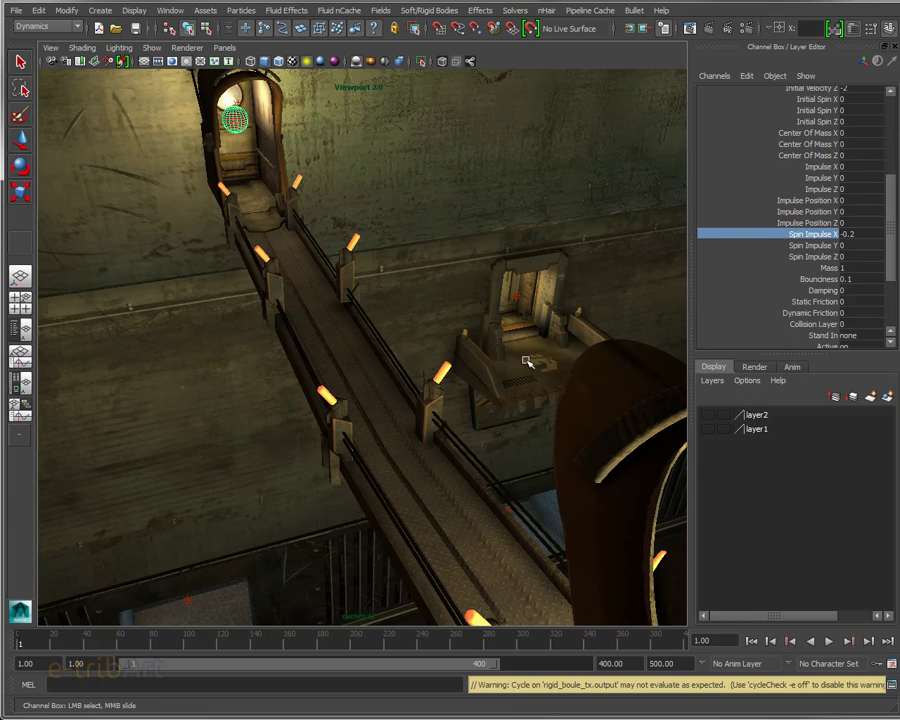
- Set the ball's Spin Impulse X to -0.1 and play the simulation to frame 107
{"action": "double_click", "coordinate": [864, 234]}
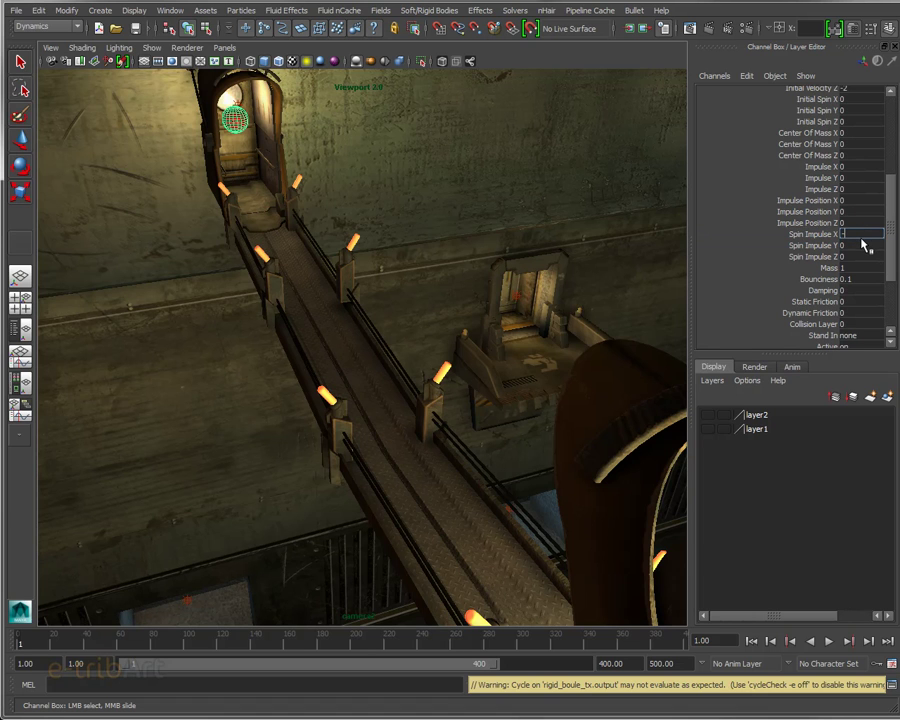
{"action": "type", "text": "-0.1"}
{"action": "key", "text": "Return"}
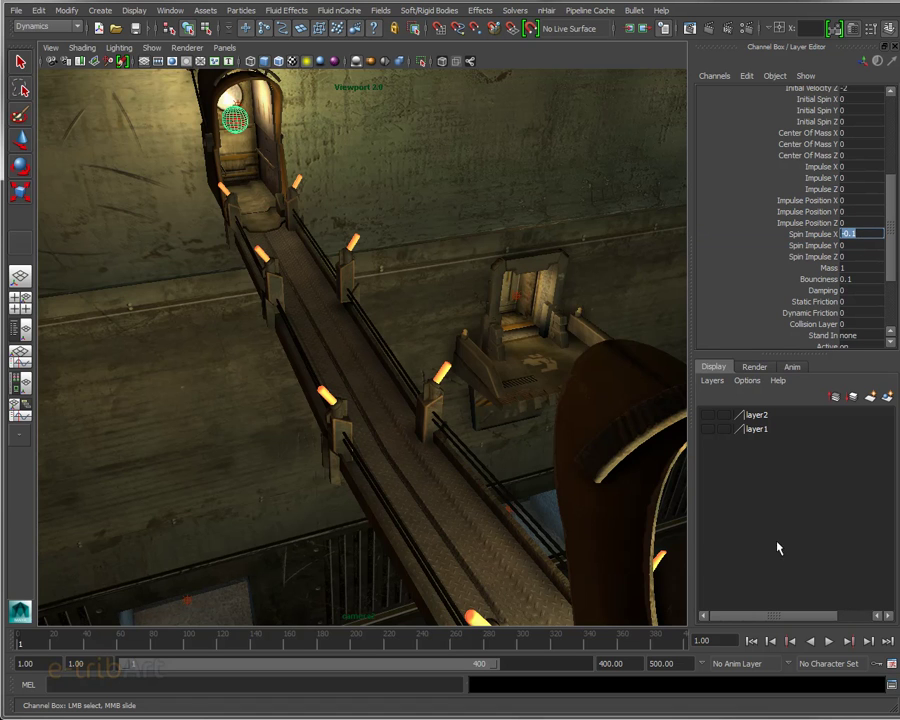
{"action": "left_click", "coordinate": [829, 641]}
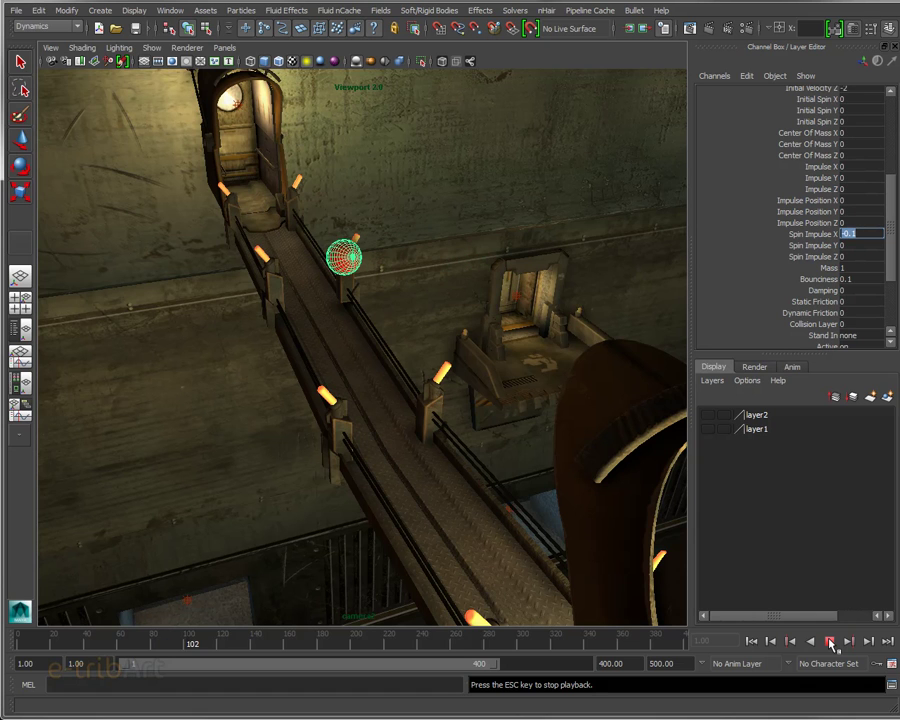
{"action": "left_click", "coordinate": [831, 644]}
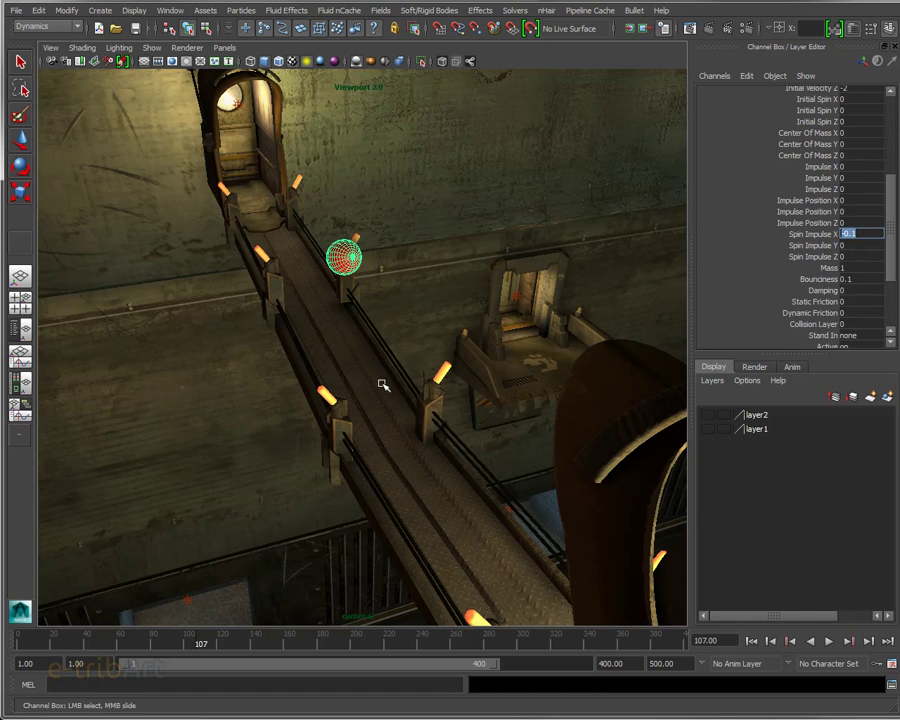
- View the ball side-on along the bridge, rewind to frame 1 and select the bridge walkway for moving
{"action": "left_click_drag", "start_coordinate": [381, 384], "coordinate": [438, 372], "text": "alt"}
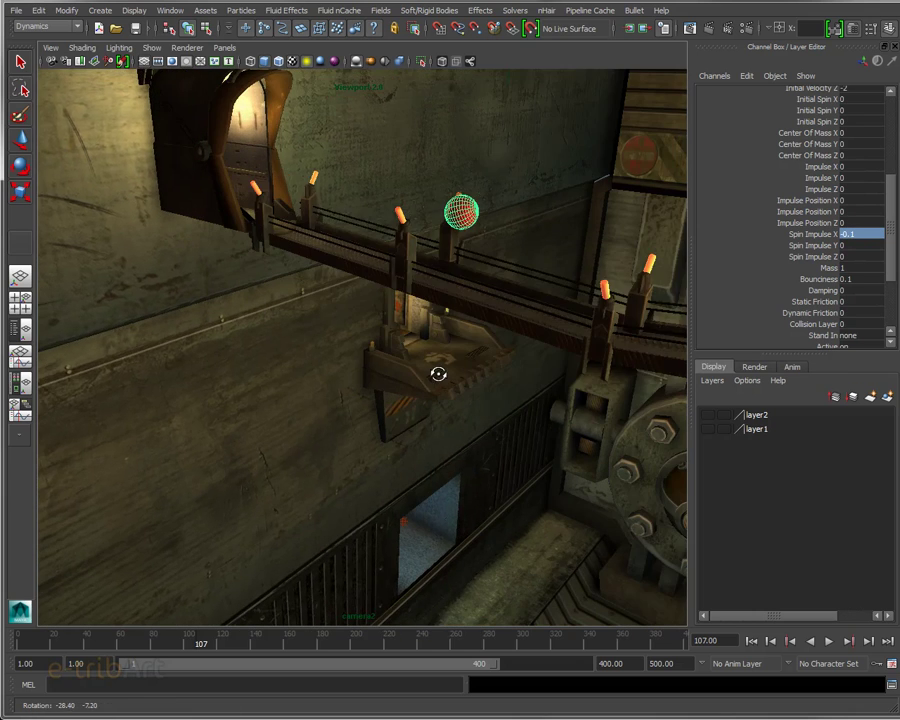
{"action": "middle_click_drag", "start_coordinate": [442, 374], "coordinate": [311, 380], "text": "alt"}
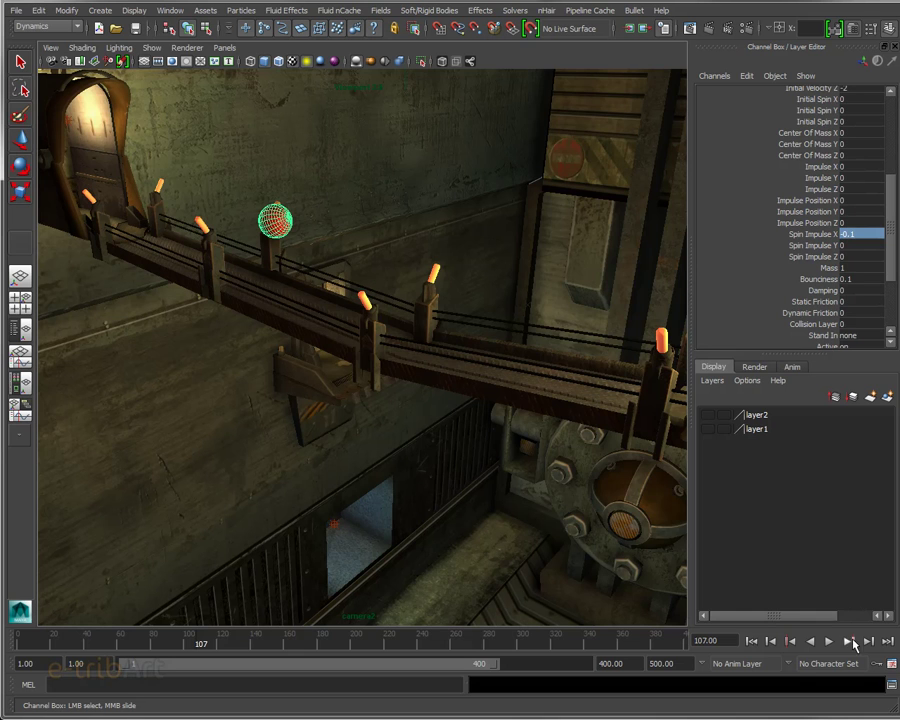
{"action": "left_click", "coordinate": [752, 641]}
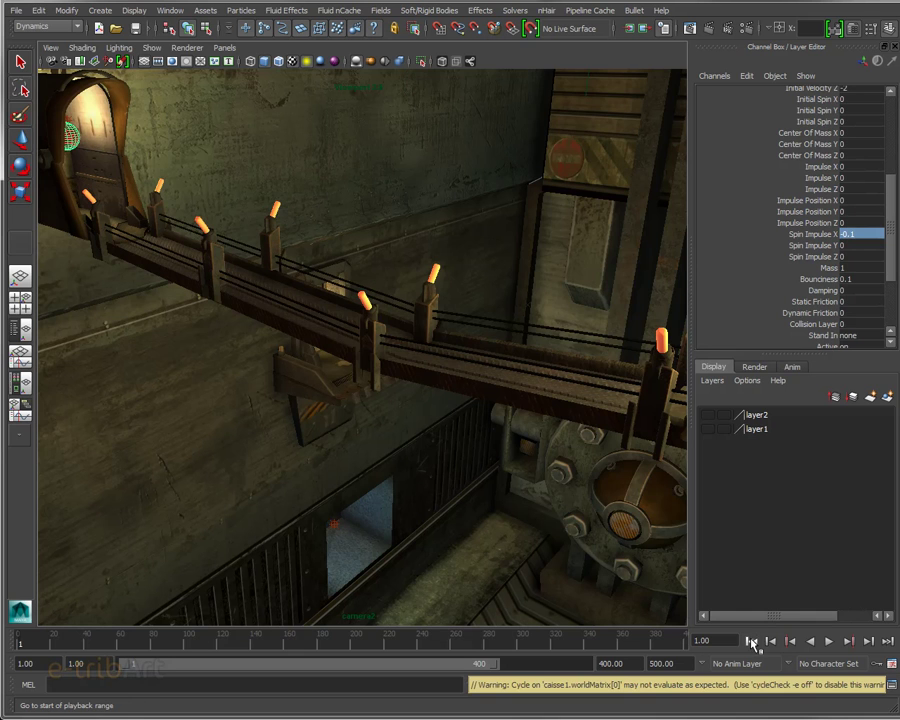
{"action": "left_click", "coordinate": [273, 233]}
{"action": "key", "text": "w"}
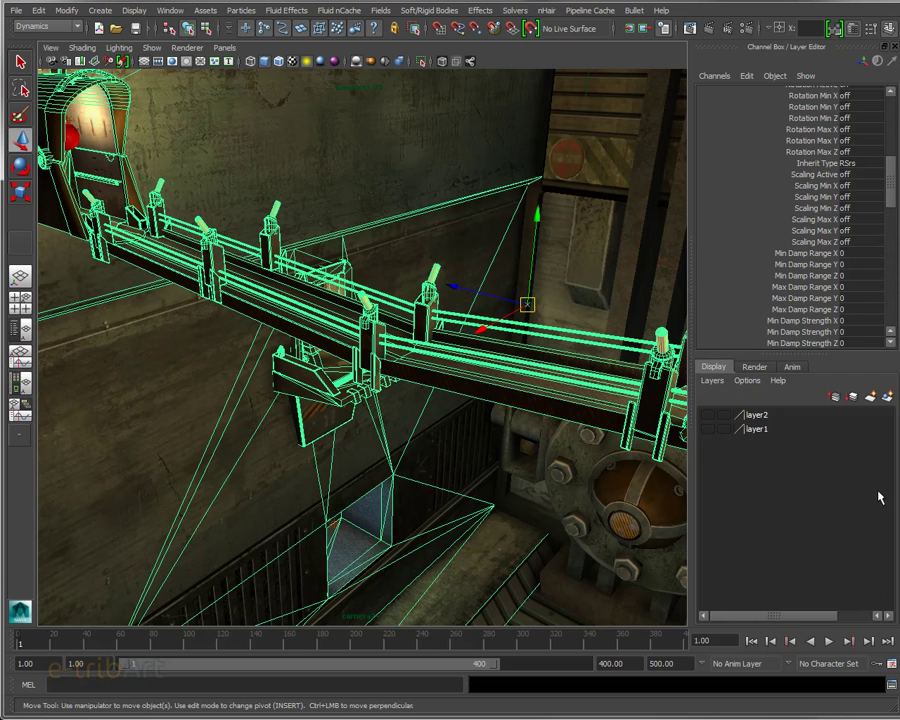
{"action": "left_click", "coordinate": [891, 665]}
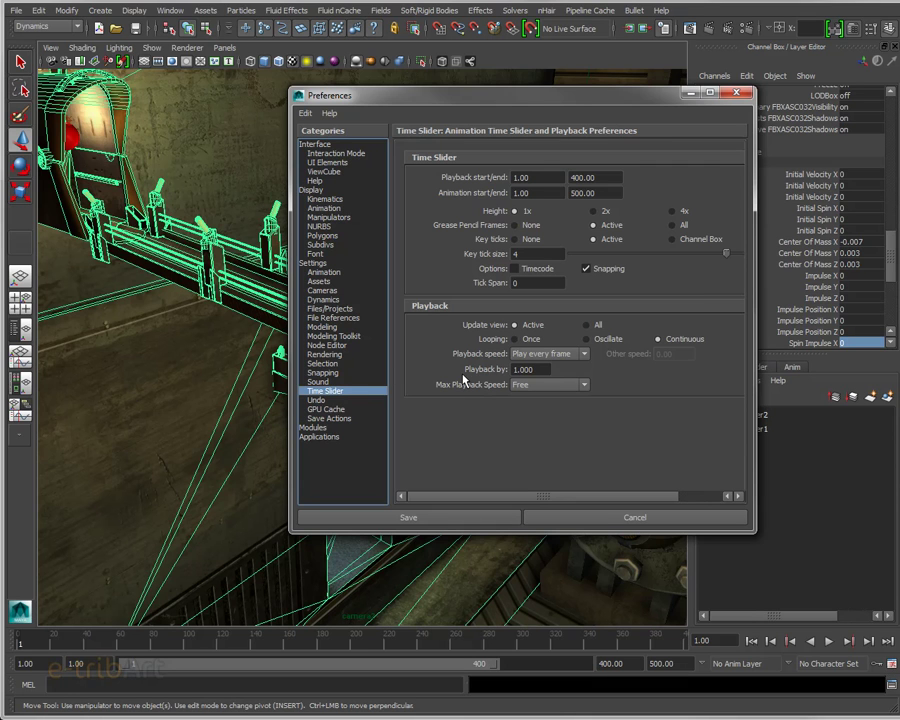
{"action": "left_click", "coordinate": [534, 370]}
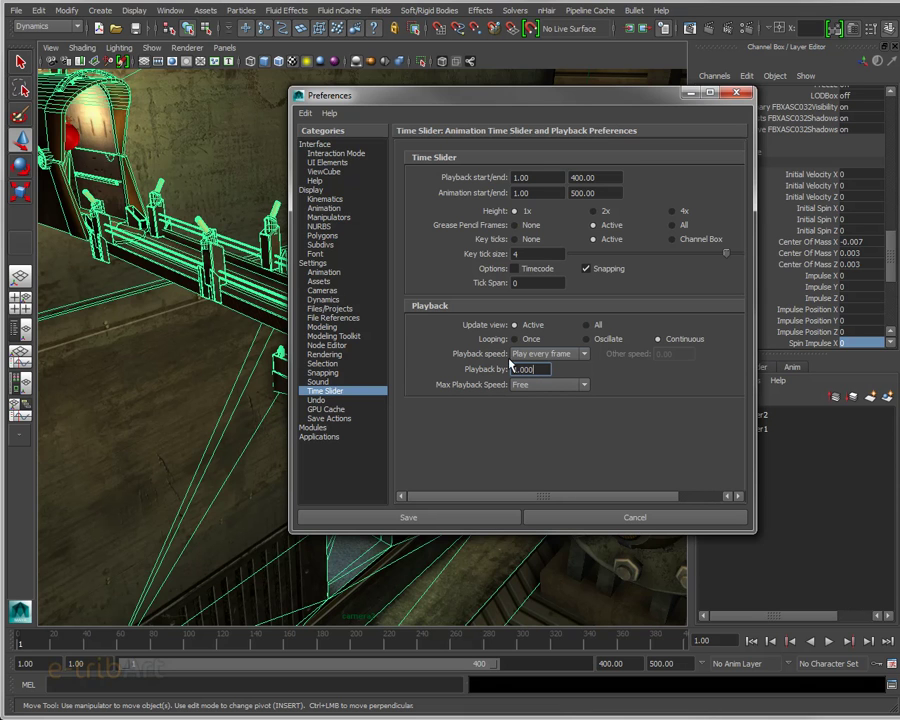
{"action": "left_click", "coordinate": [550, 520]}
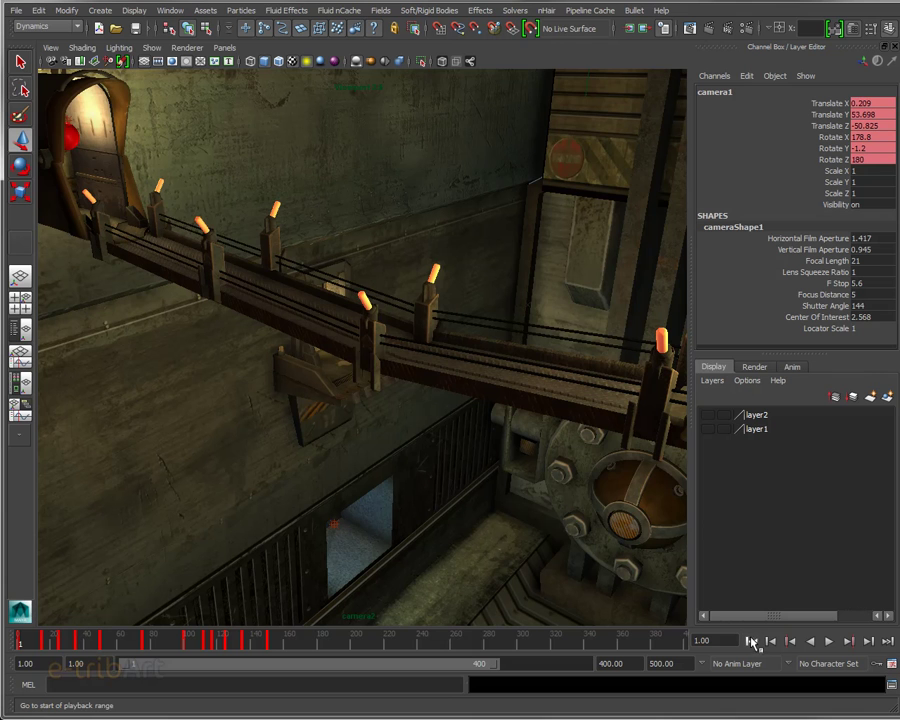
- Set hall_ouest's Dynamic Friction to 0.5 and preview the simulation with higher friction
{"action": "left_click", "coordinate": [131, 196]}
{"action": "mouse_move", "coordinate": [891, 140]}
{"action": "left_mouse_down"}
{"action": "mouse_move", "coordinate": [896, 320]}
{"action": "mouse_move", "coordinate": [896, 310]}
{"action": "left_mouse_up"}
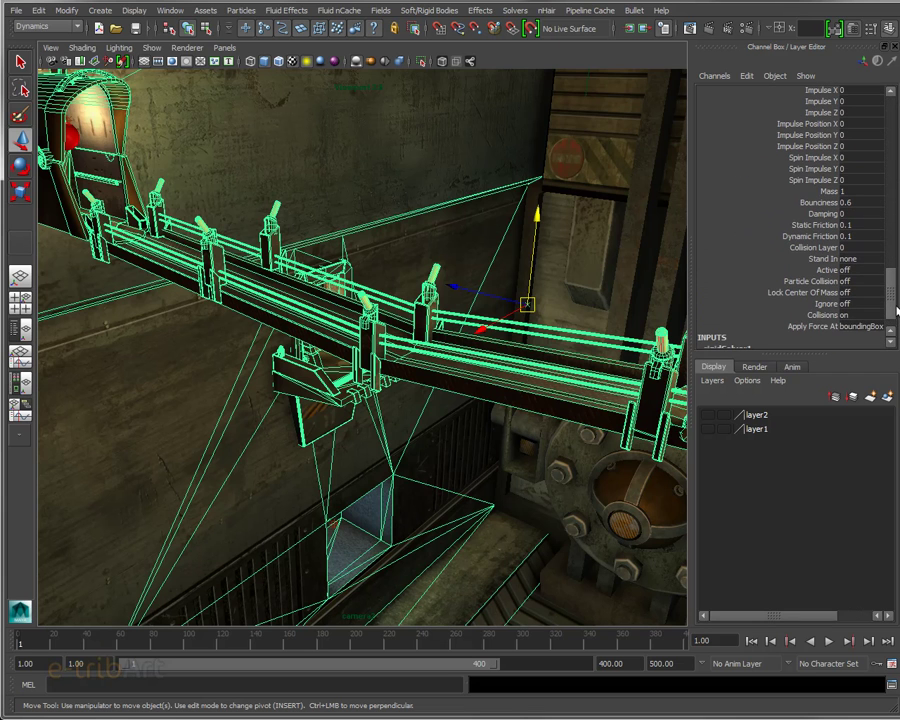
{"action": "left_click", "coordinate": [858, 237]}
{"action": "left_click", "coordinate": [863, 225]}
{"action": "type", "text": "0.5"}
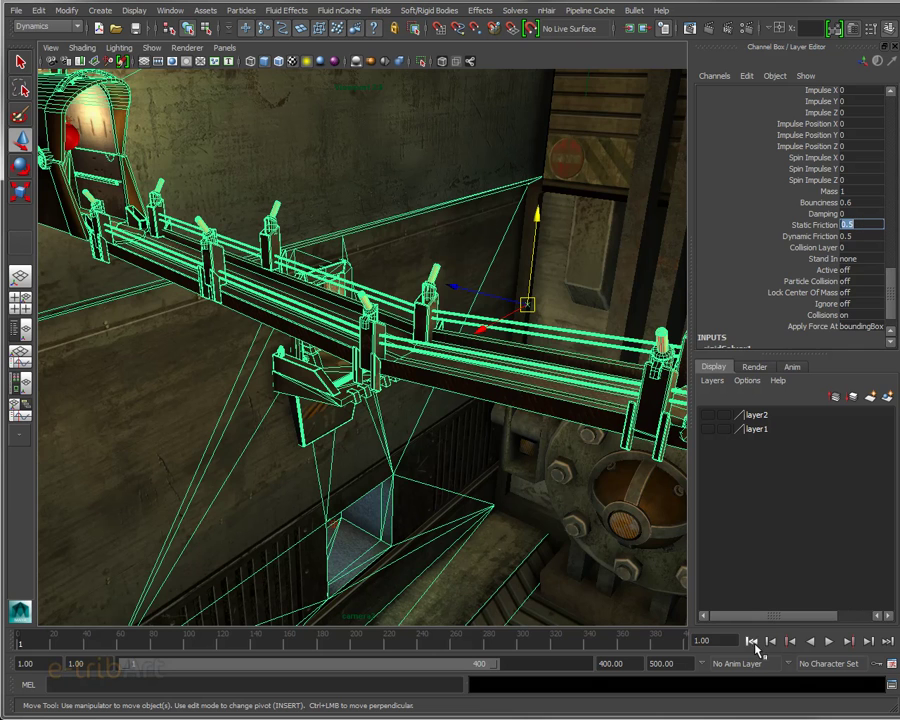
{"action": "left_click", "coordinate": [828, 641]}
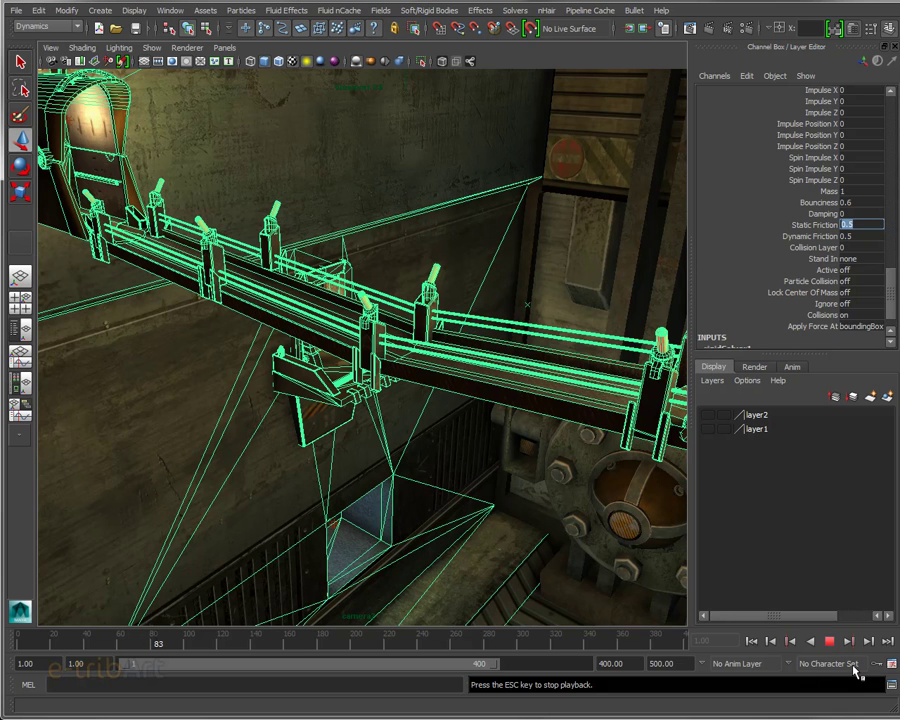
{"action": "left_click", "coordinate": [829, 651]}
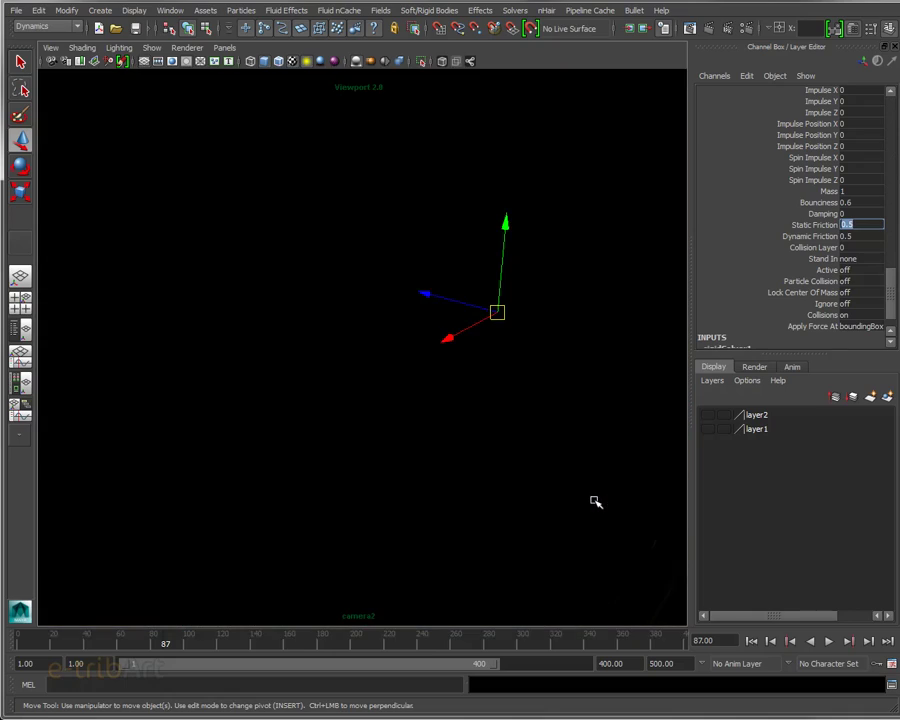
- Watch the ball roll along the rail to frame 103, then rewind to frame 1
{"action": "mouse_move", "coordinate": [586, 502]}
{"action": "left_mouse_down", "text": "alt"}
{"action": "mouse_move", "coordinate": [649, 509]}
{"action": "mouse_move", "coordinate": [421, 449]}
{"action": "mouse_move", "coordinate": [465, 345]}
{"action": "mouse_move", "coordinate": [482, 444]}
{"action": "left_mouse_up", "text": "alt"}
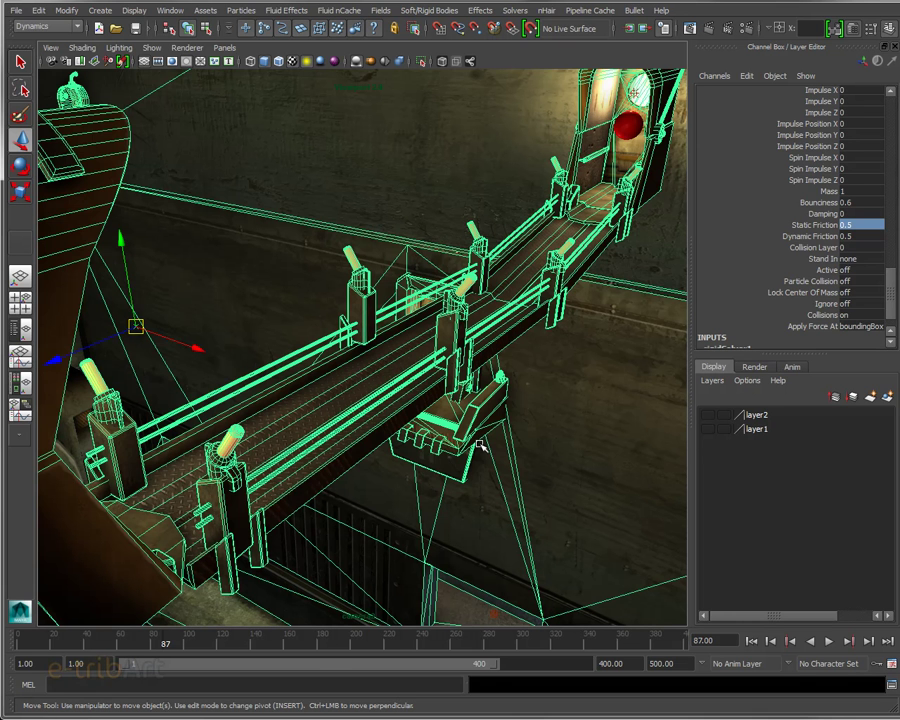
{"action": "left_click", "coordinate": [831, 644]}
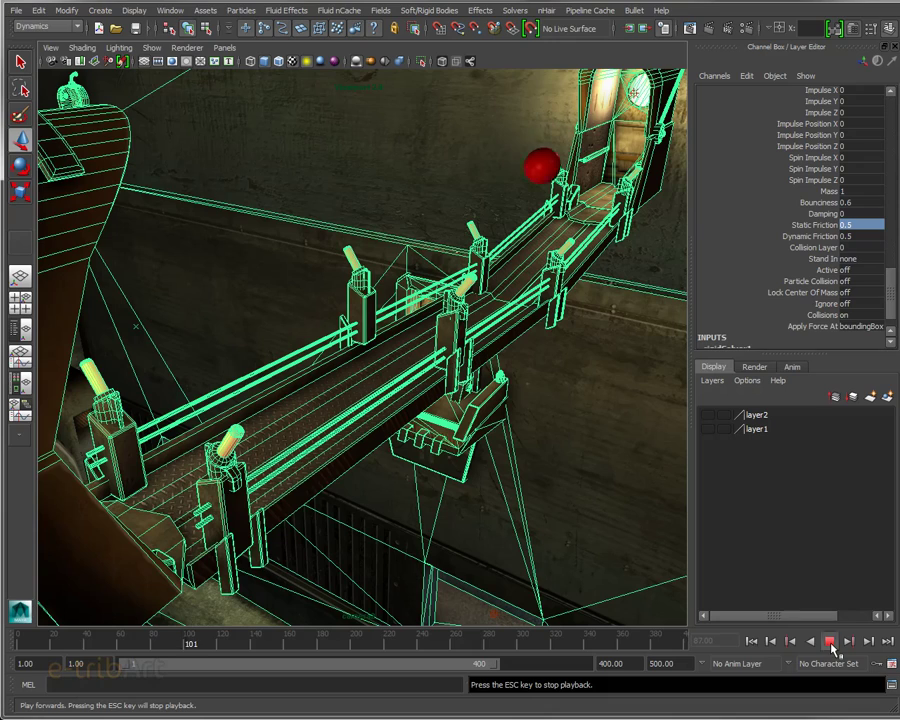
{"action": "left_click", "coordinate": [830, 643]}
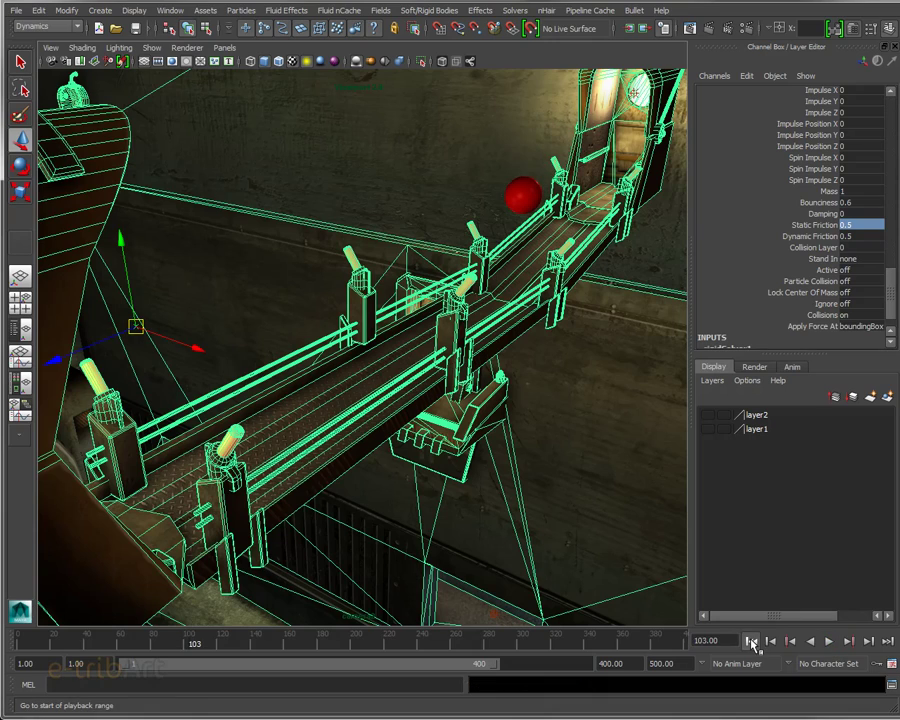
{"action": "left_click", "coordinate": [752, 643]}
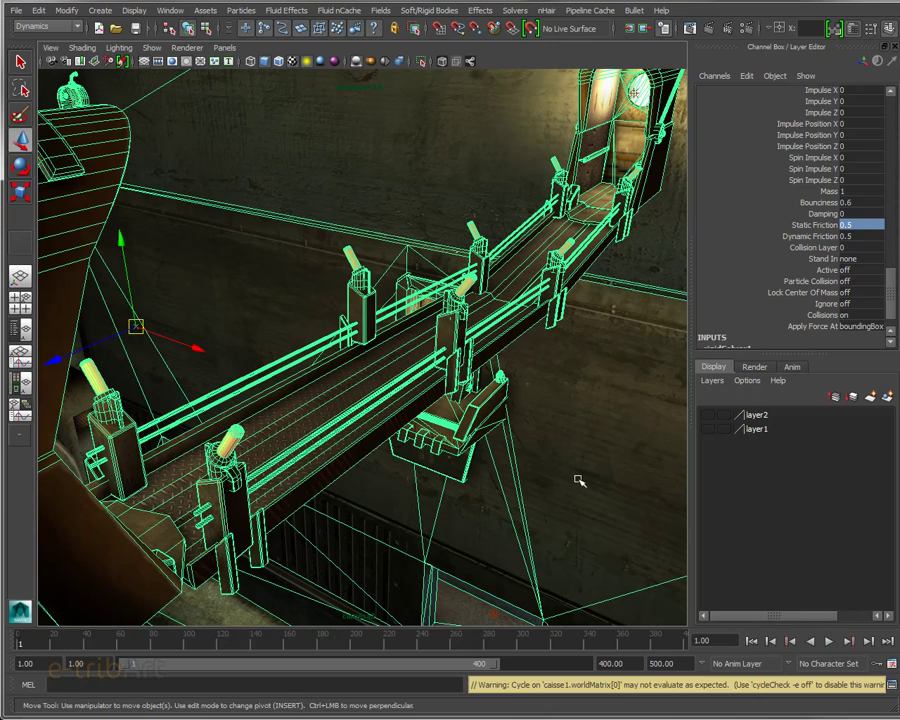
{"action": "mouse_move", "coordinate": [576, 476]}
{"action": "left_mouse_down", "text": "alt"}
{"action": "mouse_move", "coordinate": [440, 487]}
{"action": "mouse_move", "coordinate": [364, 441]}
{"action": "mouse_move", "coordinate": [597, 476]}
{"action": "mouse_move", "coordinate": [532, 473]}
{"action": "left_mouse_up", "text": "alt"}
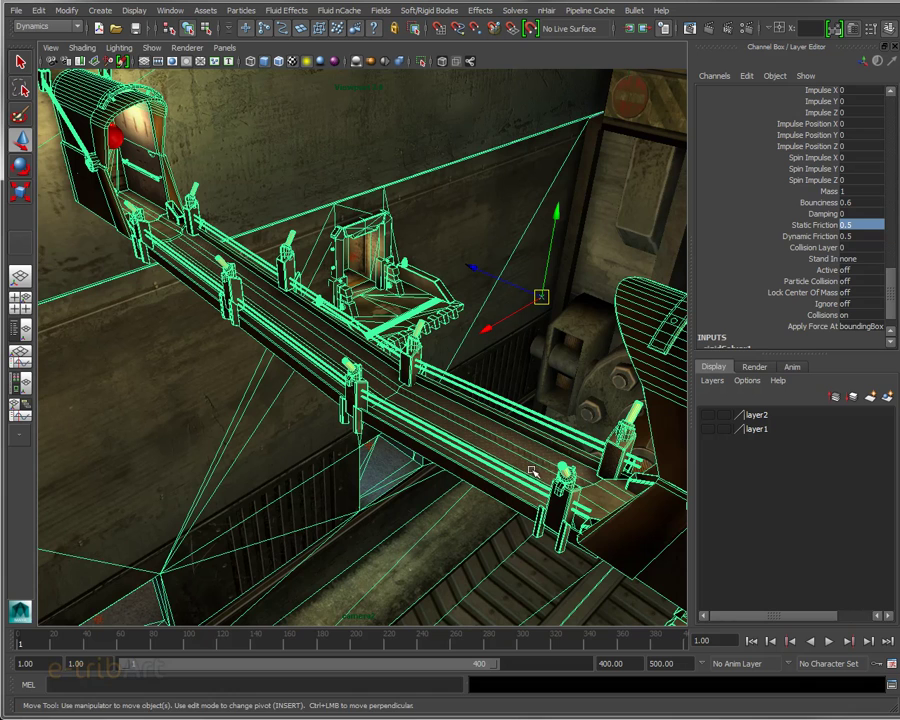
- Set the walkway's Bounciness to 0.2 and play the simulation with nothing selected
{"action": "left_click", "coordinate": [850, 202]}
{"action": "type", "text": "0.2"}
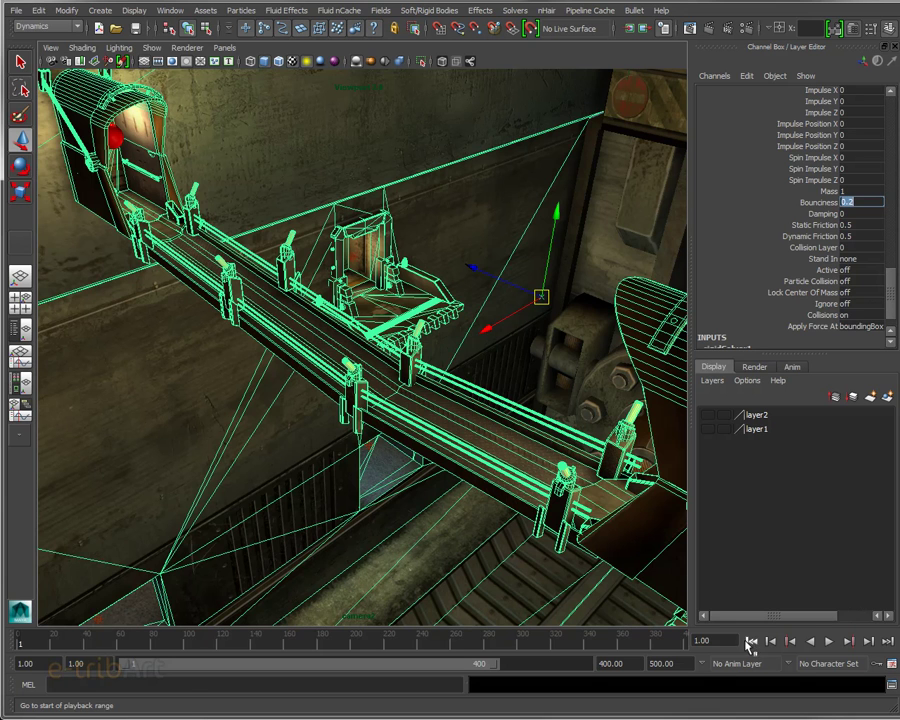
{"action": "left_click", "coordinate": [828, 642]}
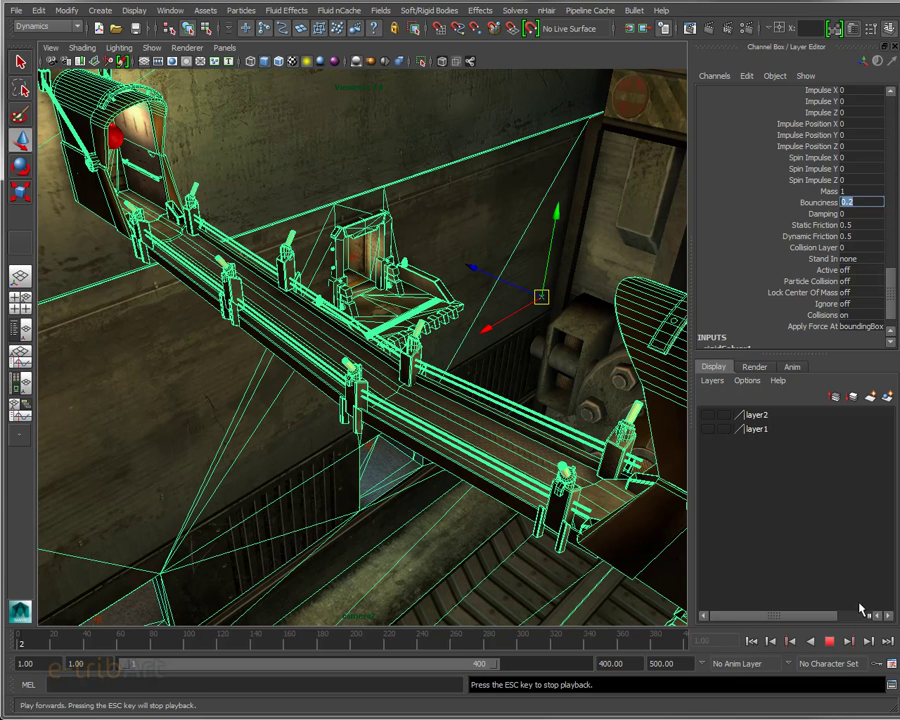
{"action": "left_click", "coordinate": [300, 500]}
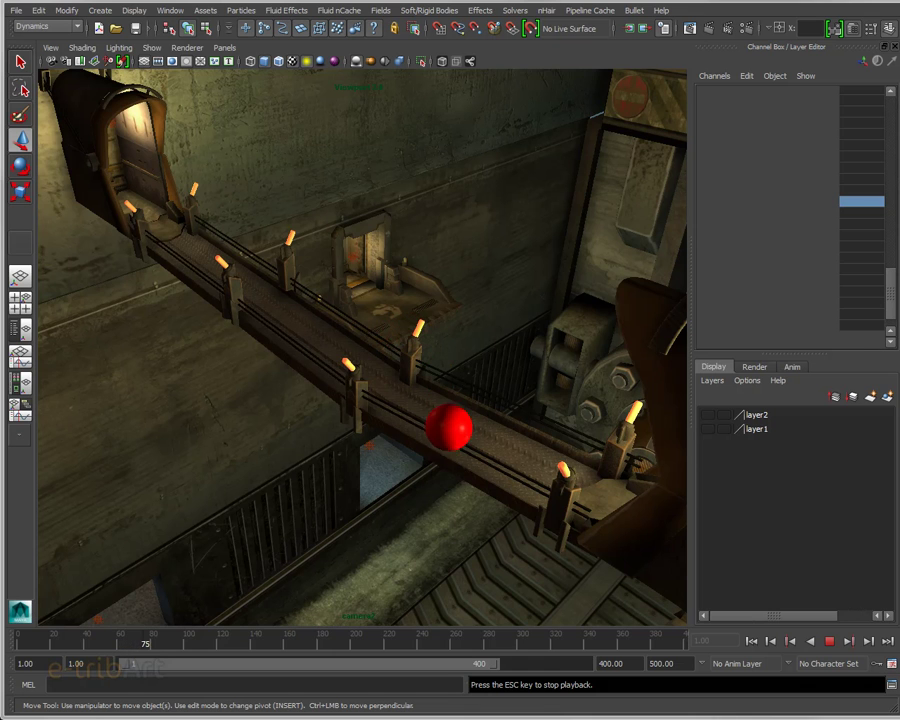
- Stop playback, rewind to frame 1 and select Boule_energie to review its rigid body attributes
{"action": "left_click", "coordinate": [830, 641]}
{"action": "left_click", "coordinate": [752, 641]}
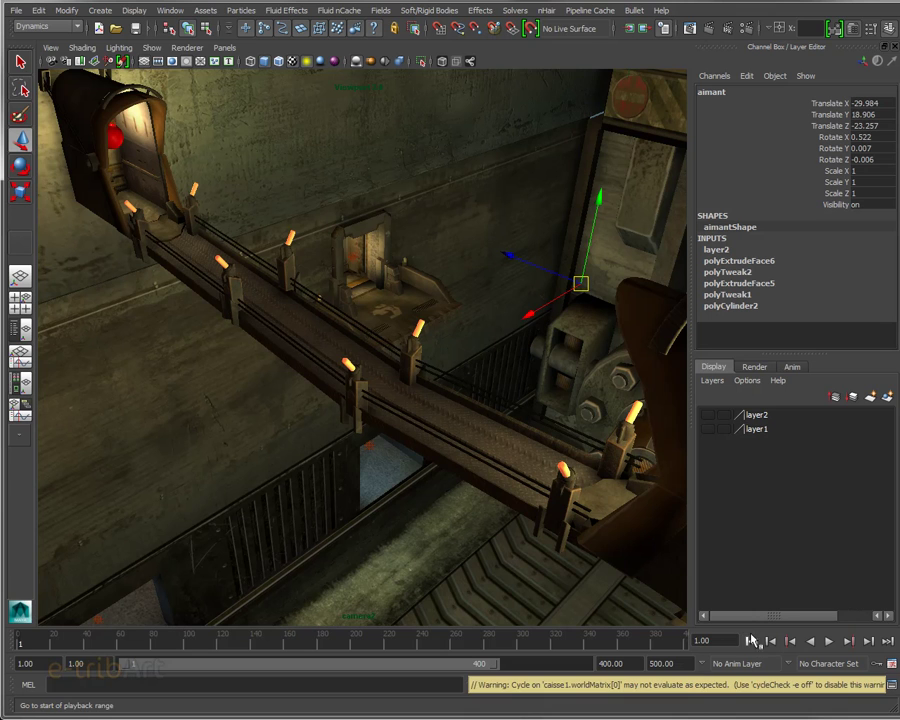
{"action": "left_click", "coordinate": [117, 146]}
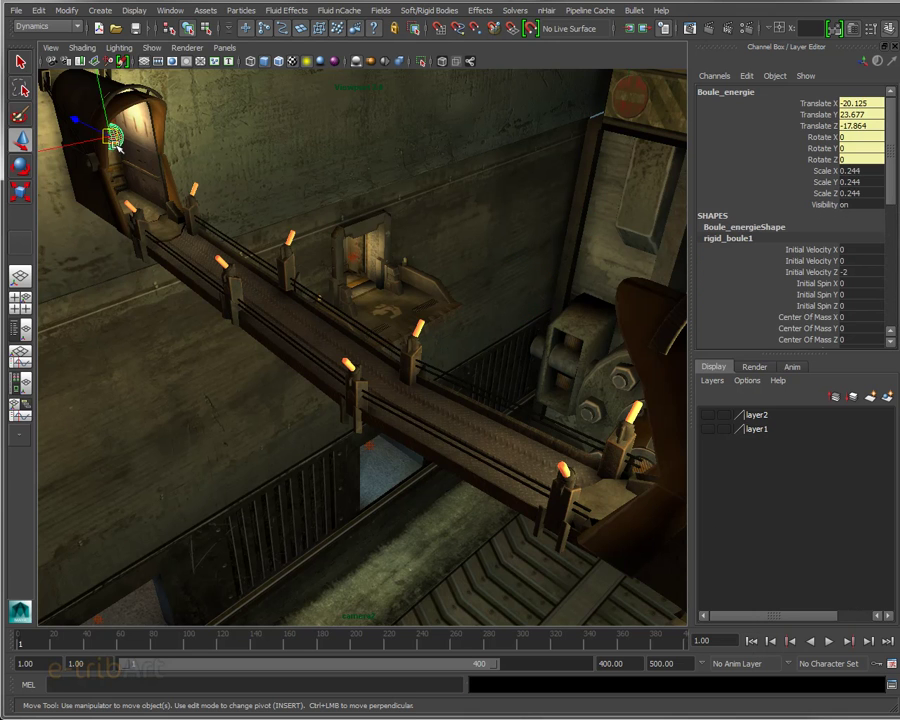
{"action": "left_click_drag", "start_coordinate": [890, 185], "coordinate": [890, 298]}
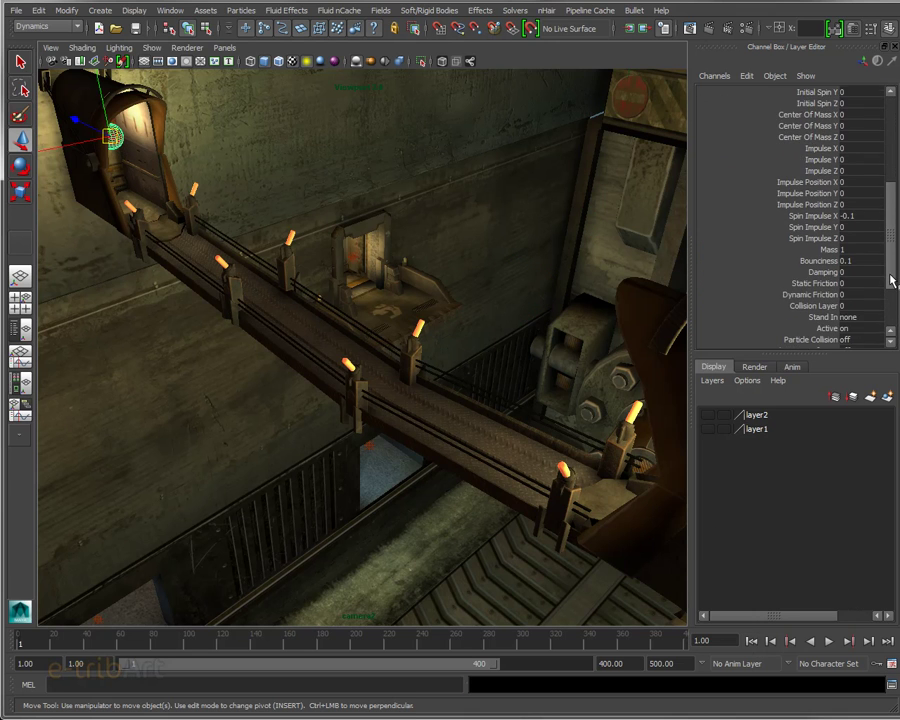
{"action": "left_click_drag", "start_coordinate": [890, 298], "coordinate": [888, 287]}
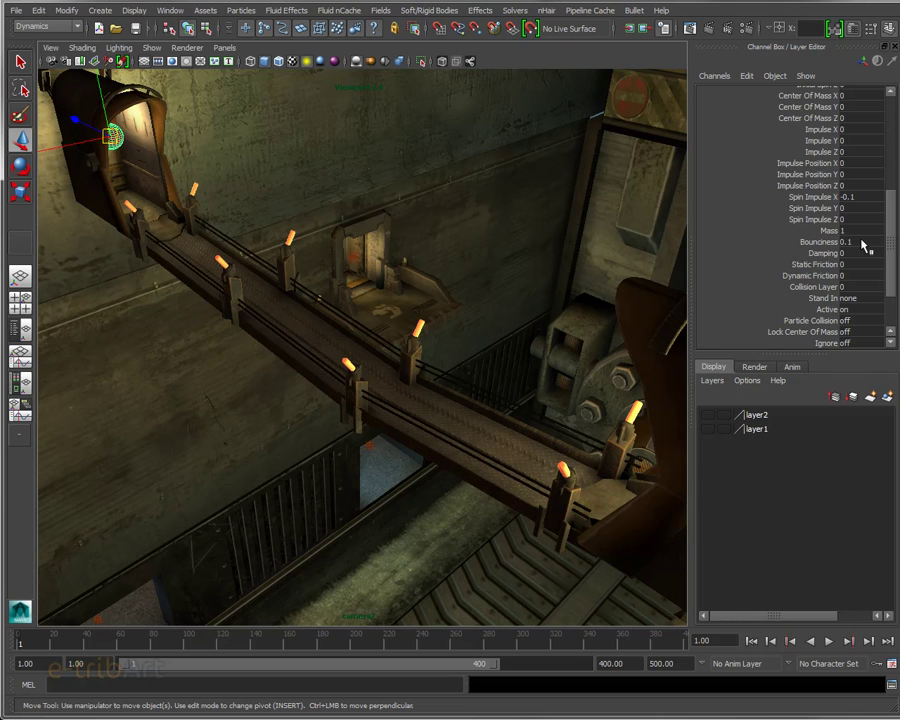
- Set the bridge's Bounciness to 0.05, replay to frame 71, rewind, and select hall_ouest
{"action": "left_click", "coordinate": [444, 455]}
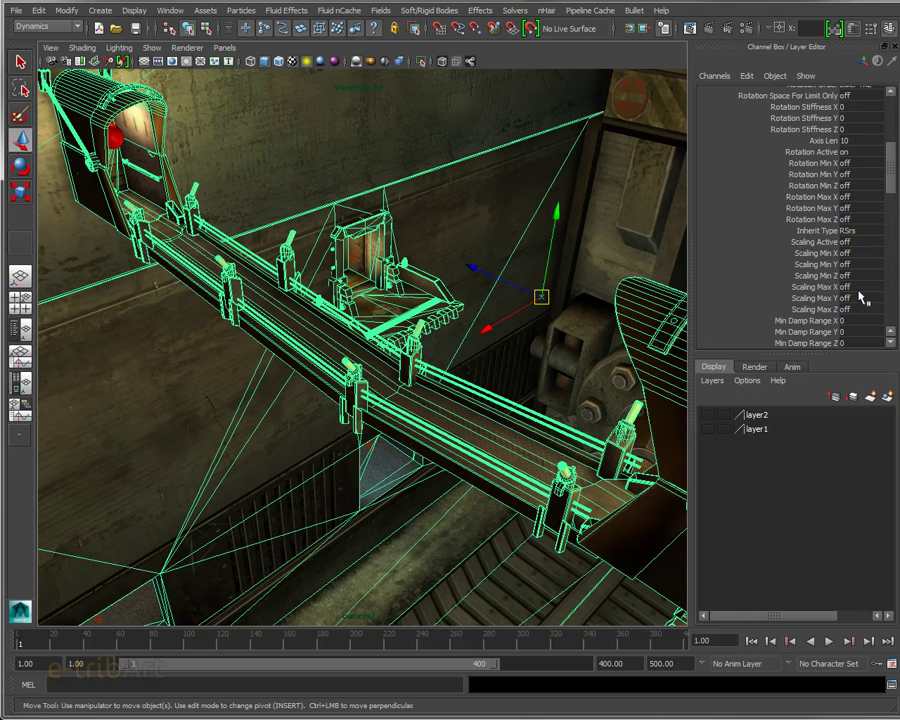
{"action": "left_click_drag", "start_coordinate": [890, 161], "coordinate": [892, 303]}
{"action": "double_click", "coordinate": [862, 224]}
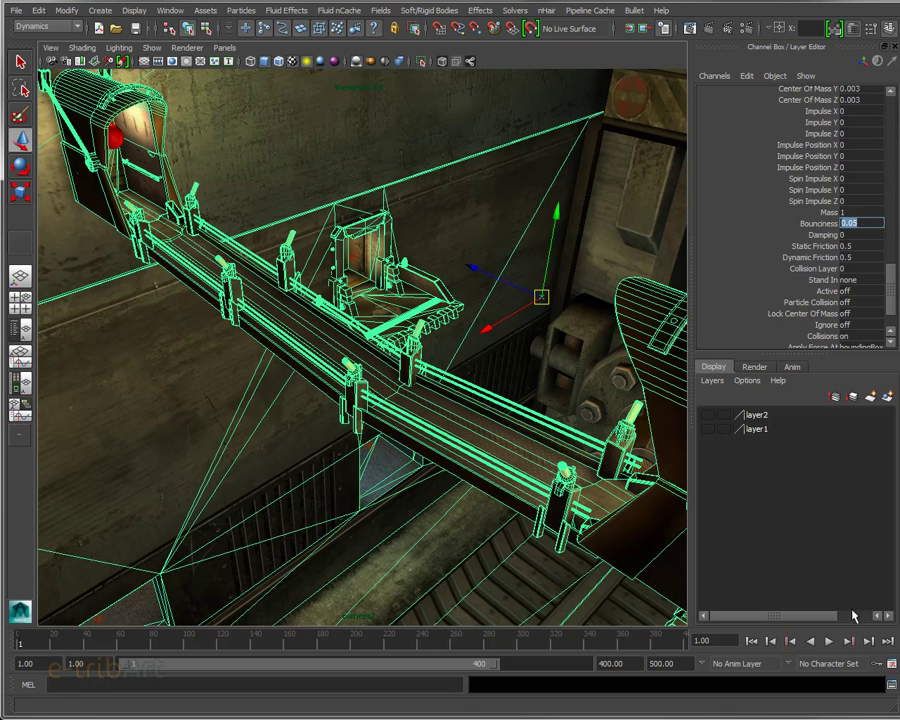
{"action": "left_click", "coordinate": [829, 641]}
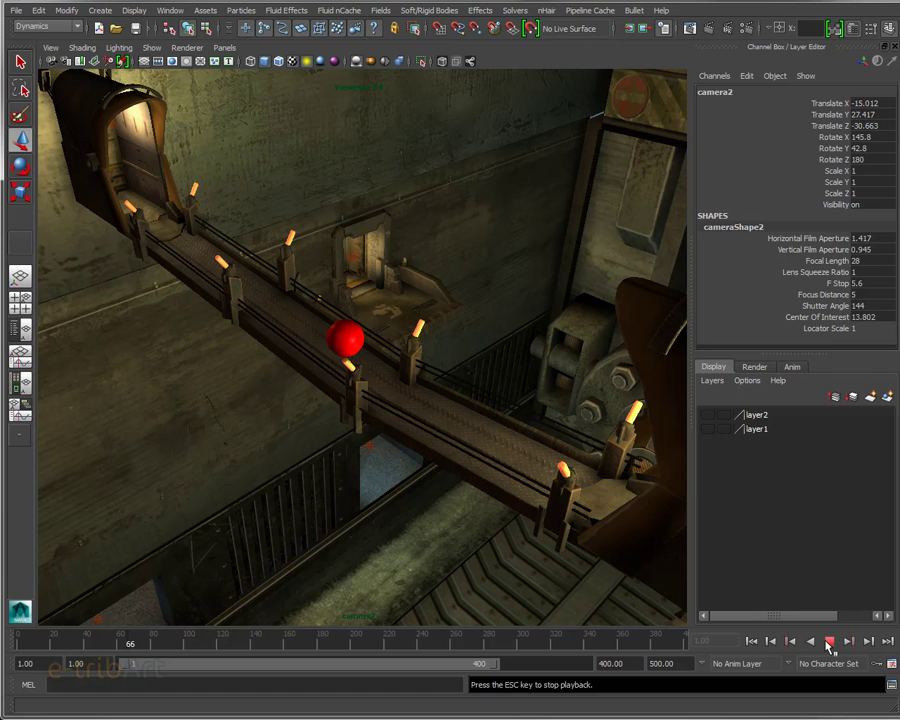
{"action": "left_click", "coordinate": [829, 643]}
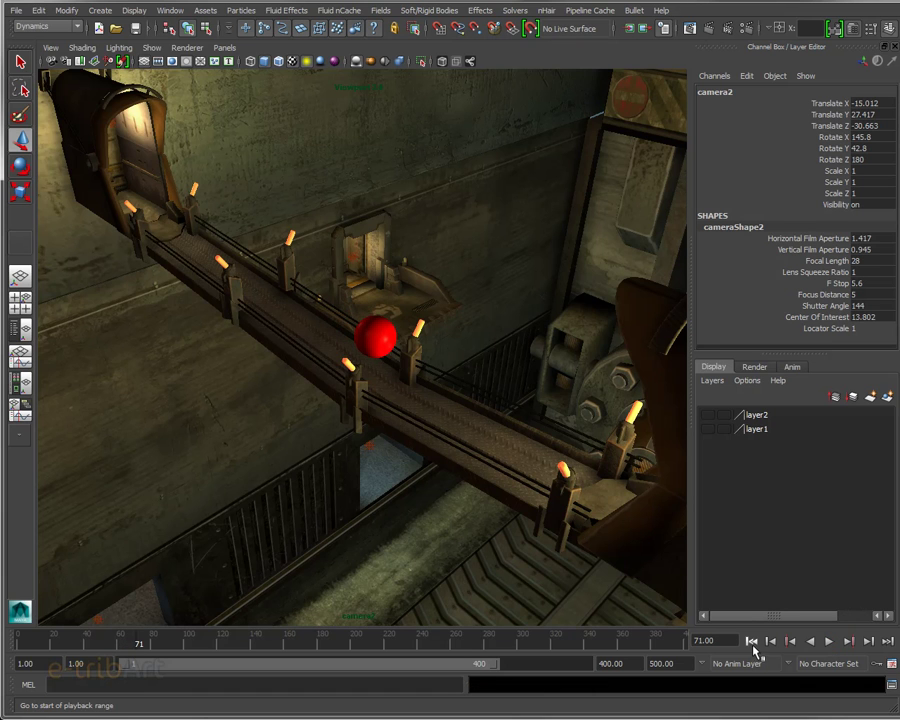
{"action": "left_click", "coordinate": [751, 641]}
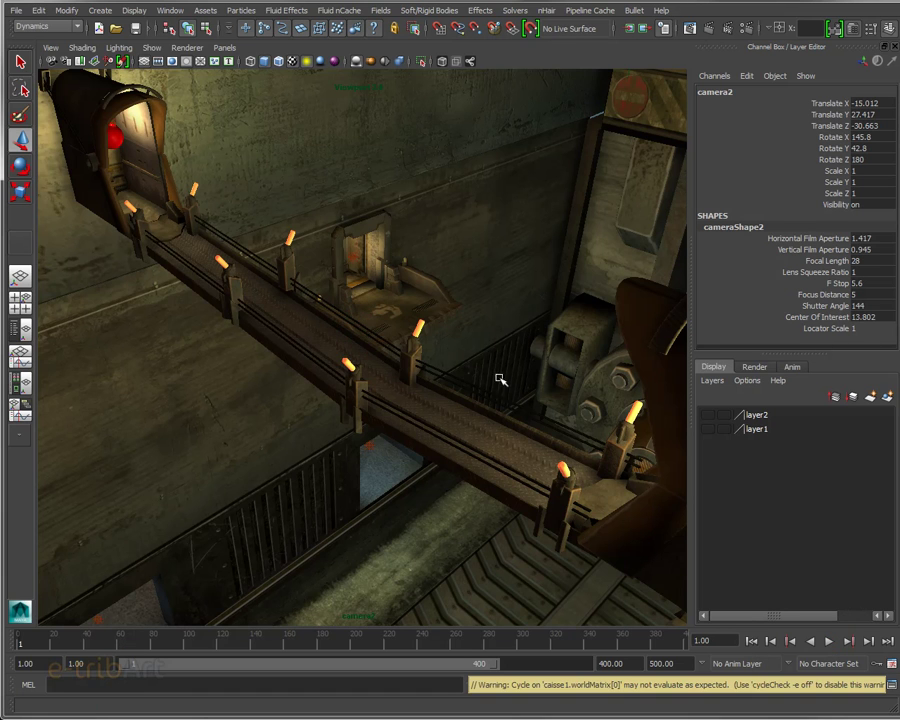
{"action": "left_click", "coordinate": [463, 414]}
{"action": "mouse_move", "coordinate": [888, 140]}
{"action": "left_mouse_down"}
{"action": "mouse_move", "coordinate": [890, 186]}
{"action": "mouse_move", "coordinate": [889, 110]}
{"action": "left_mouse_up"}
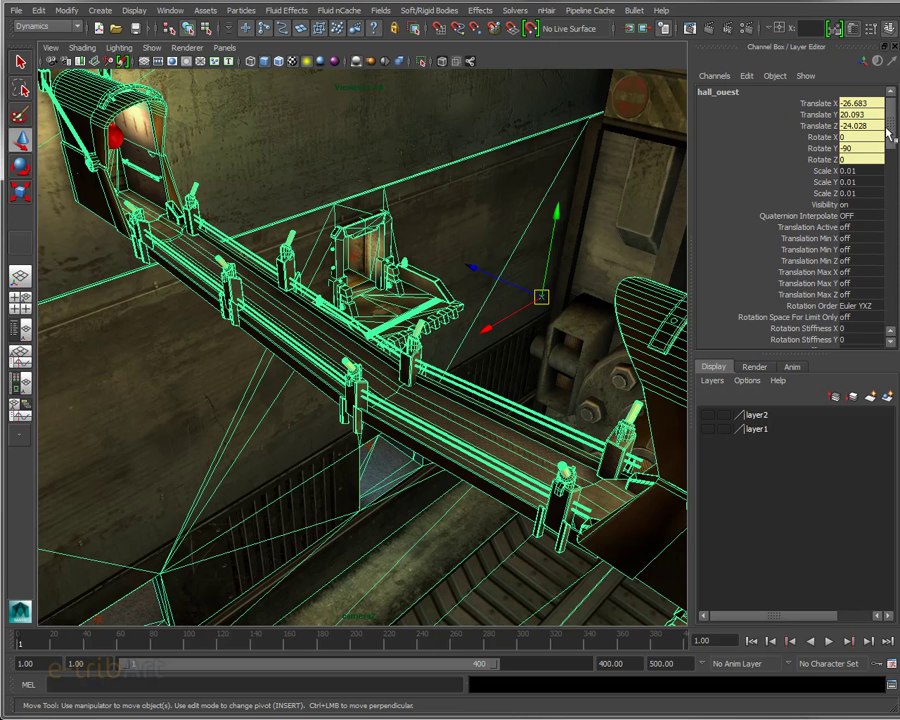
- Set Boule_energie's Damping to 0.2 and play the simulation
{"action": "left_click", "coordinate": [113, 137]}
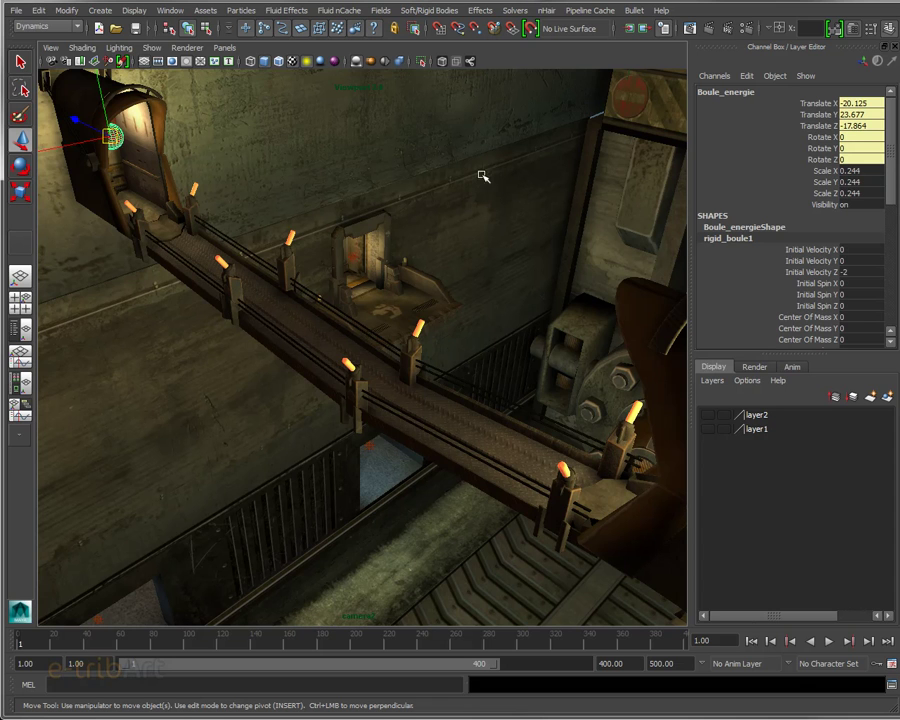
{"action": "left_click_drag", "start_coordinate": [889, 197], "coordinate": [866, 276]}
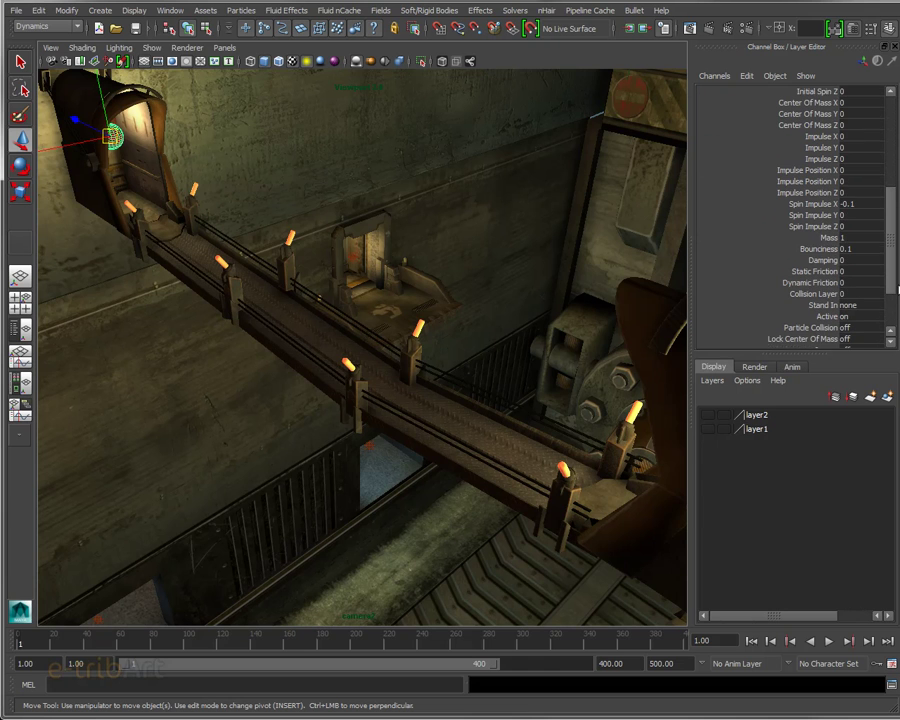
{"action": "left_click", "coordinate": [819, 252]}
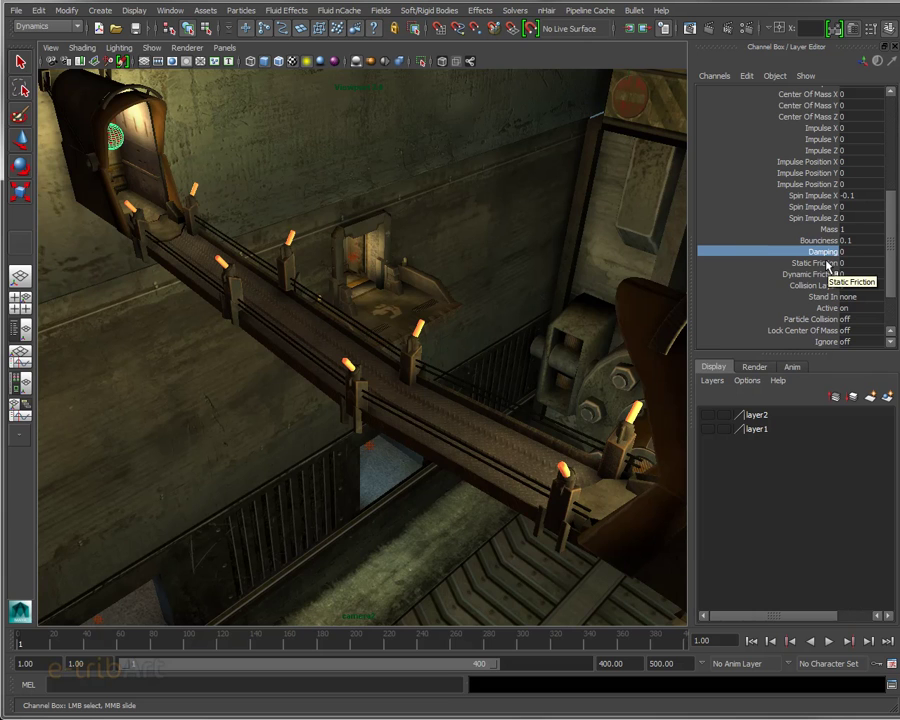
{"action": "left_click", "coordinate": [848, 252]}
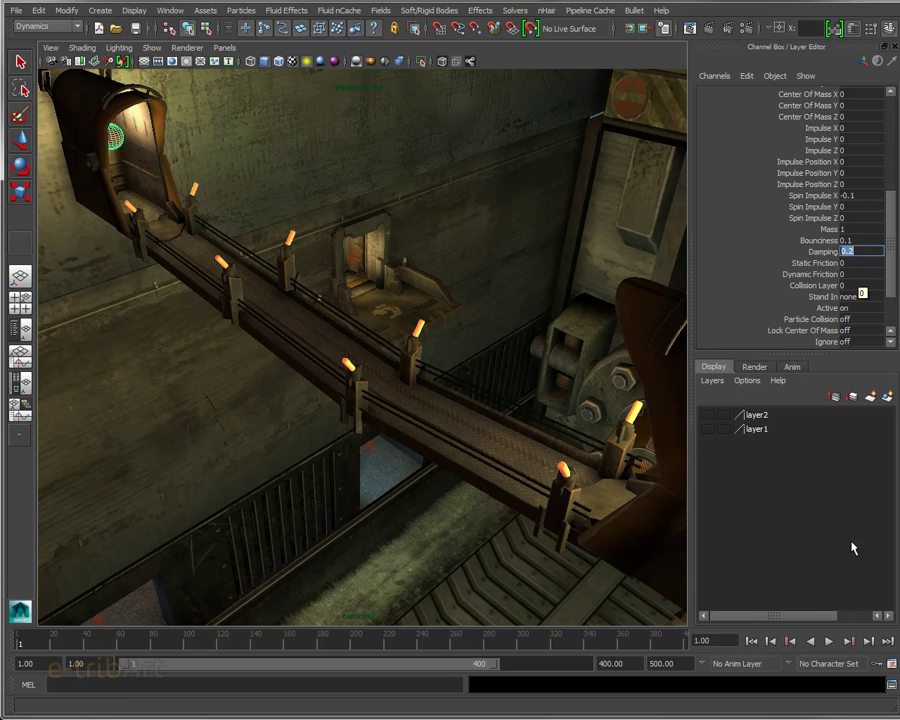
{"action": "left_click", "coordinate": [835, 645]}
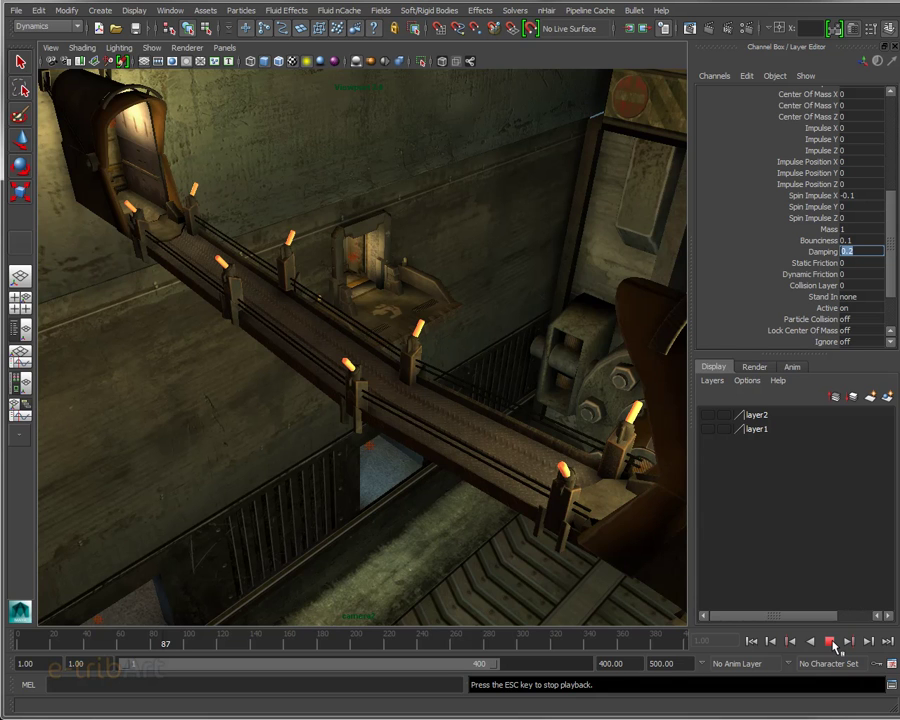
- Stop at frame 116 and inspect the ball on the bridge near the wall and door
{"action": "left_click", "coordinate": [830, 641]}
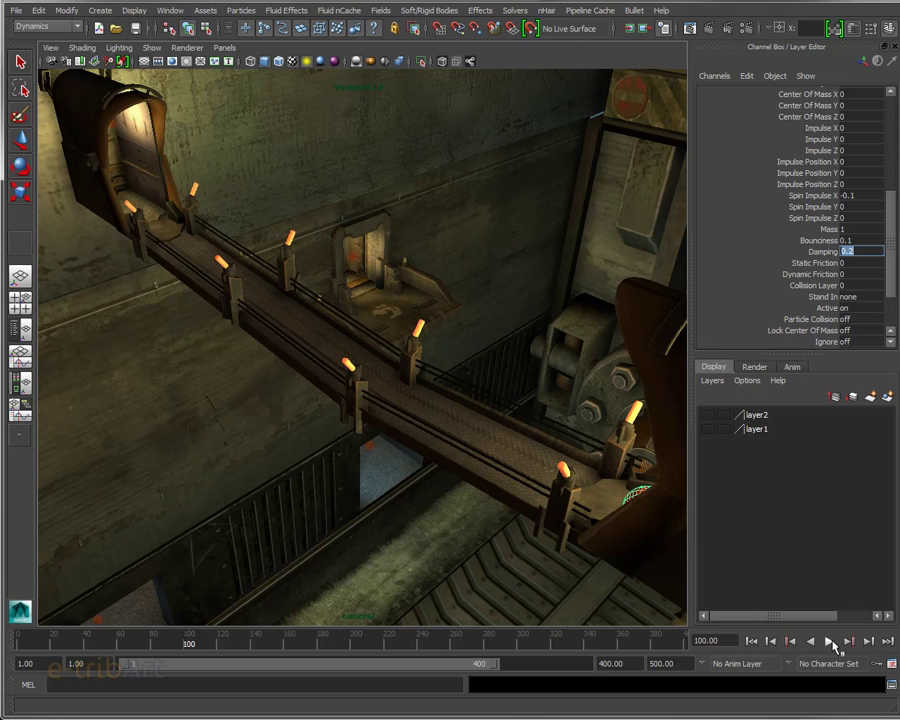
{"action": "left_click", "coordinate": [830, 641]}
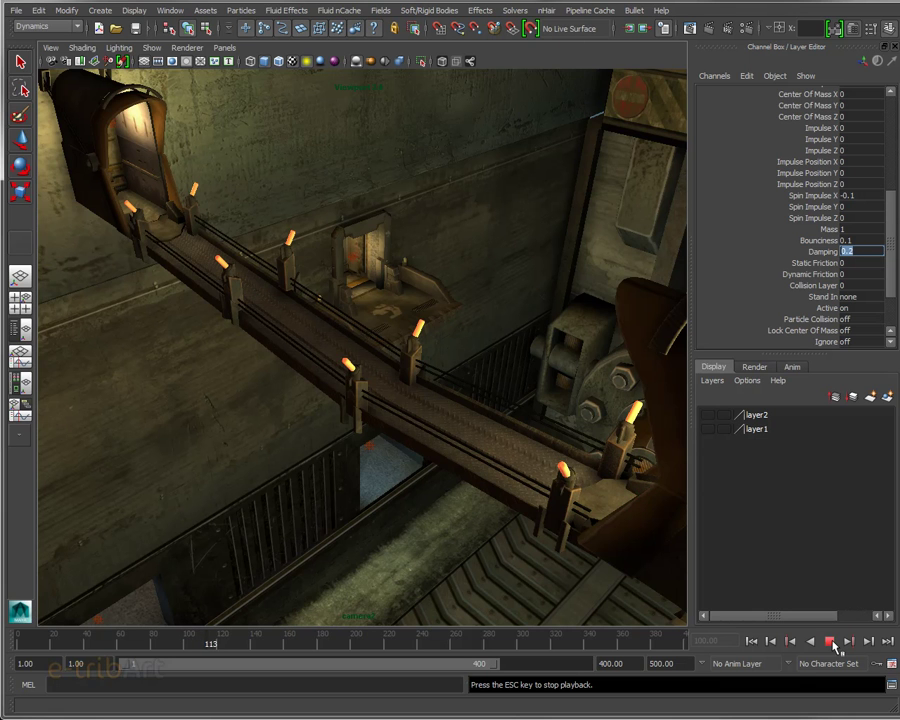
{"action": "left_click", "coordinate": [832, 643]}
{"action": "mouse_move", "coordinate": [446, 478]}
{"action": "left_mouse_down", "text": "alt"}
{"action": "mouse_move", "coordinate": [579, 494]}
{"action": "mouse_move", "coordinate": [604, 482]}
{"action": "mouse_move", "coordinate": [608, 458]}
{"action": "left_mouse_up", "text": "alt"}
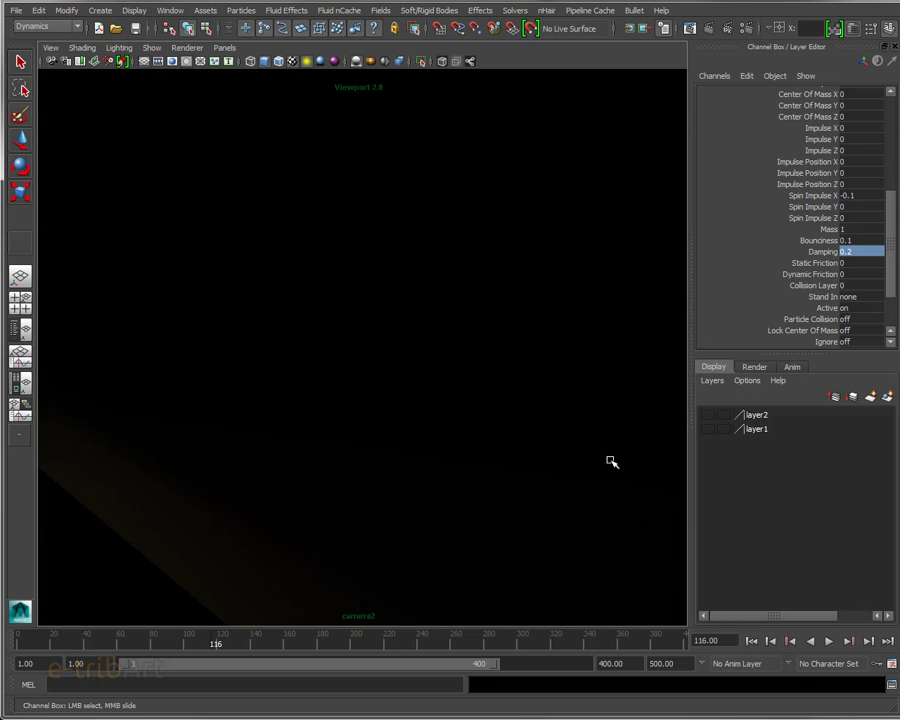
{"action": "key", "text": "f"}
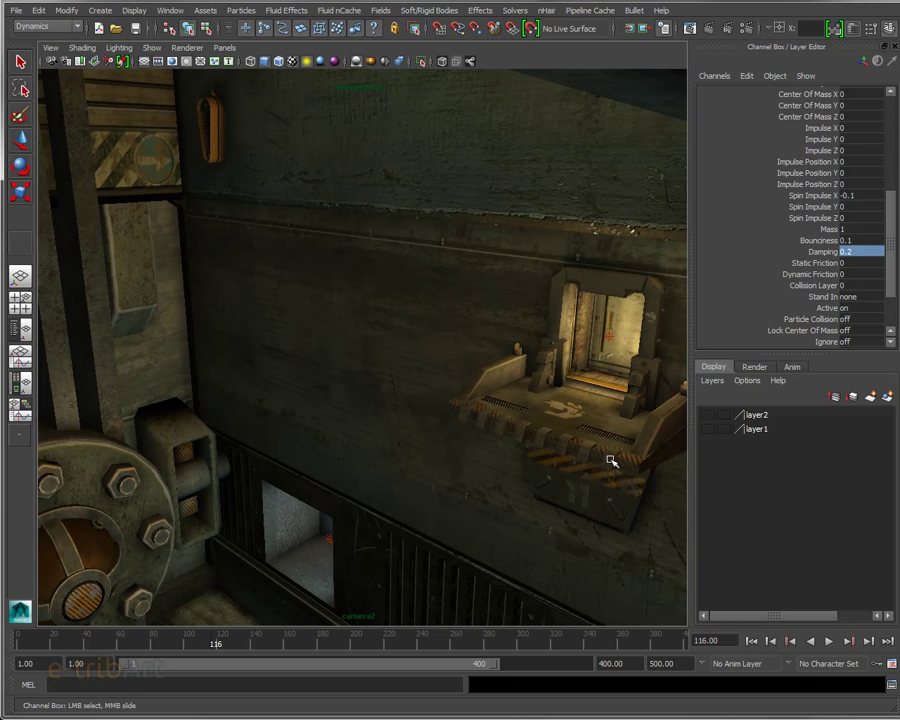
{"action": "mouse_move", "coordinate": [560, 458]}
{"action": "middle_mouse_down", "text": "alt"}
{"action": "mouse_move", "coordinate": [388, 457]}
{"action": "mouse_move", "coordinate": [390, 557]}
{"action": "middle_mouse_up", "text": "alt"}
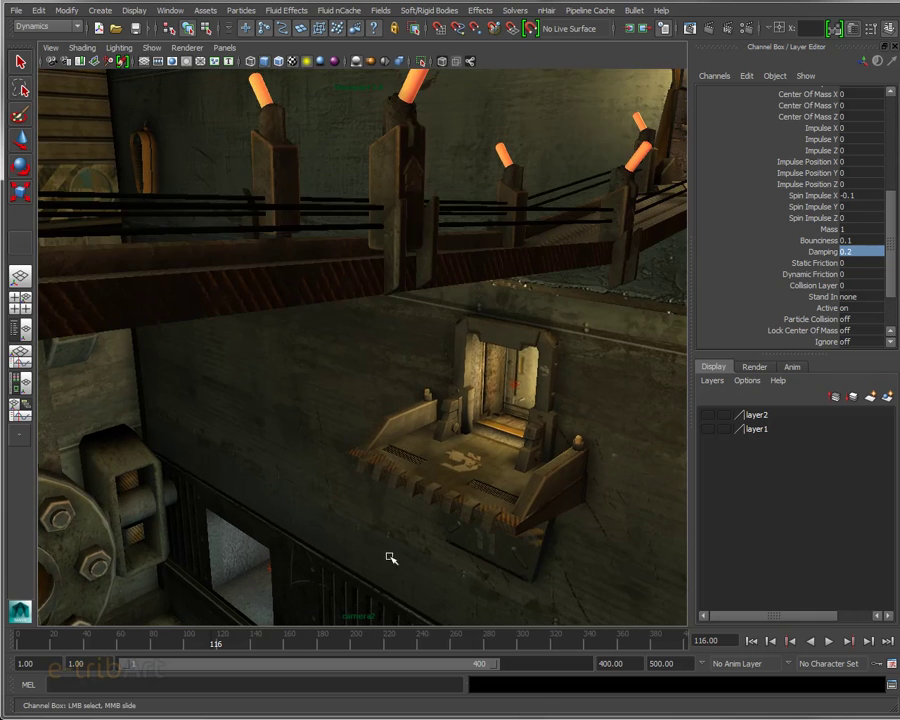
{"action": "mouse_move", "coordinate": [632, 300]}
{"action": "left_mouse_down", "text": "alt"}
{"action": "mouse_move", "coordinate": [520, 428]}
{"action": "mouse_move", "coordinate": [512, 472]}
{"action": "mouse_move", "coordinate": [532, 466]}
{"action": "left_mouse_up", "text": "alt"}
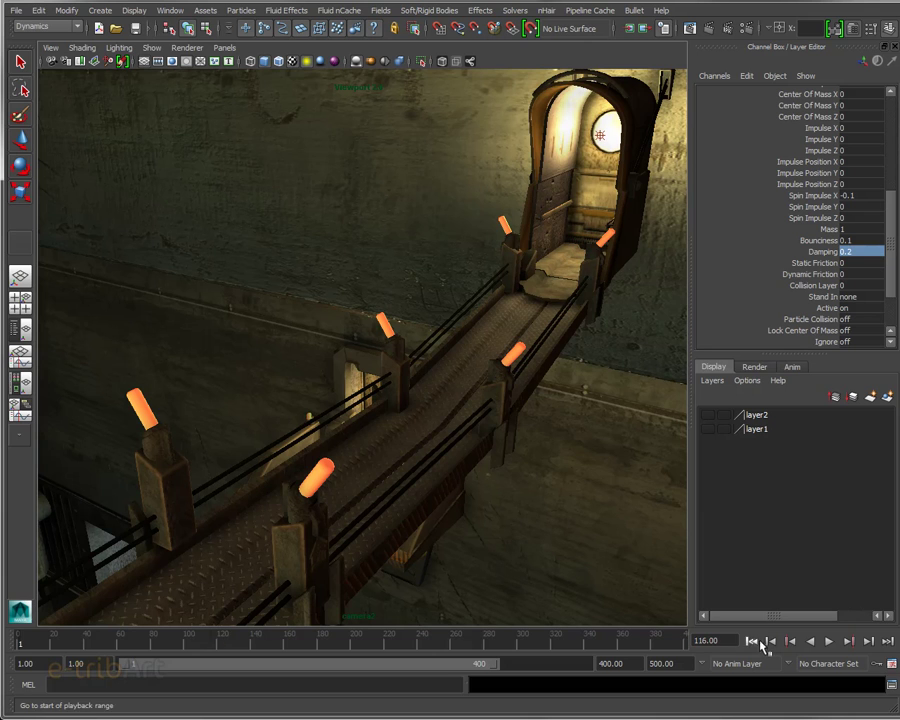
- Replay the simulation from frame 1 and stop at frame 203
{"action": "left_click", "coordinate": [752, 641]}
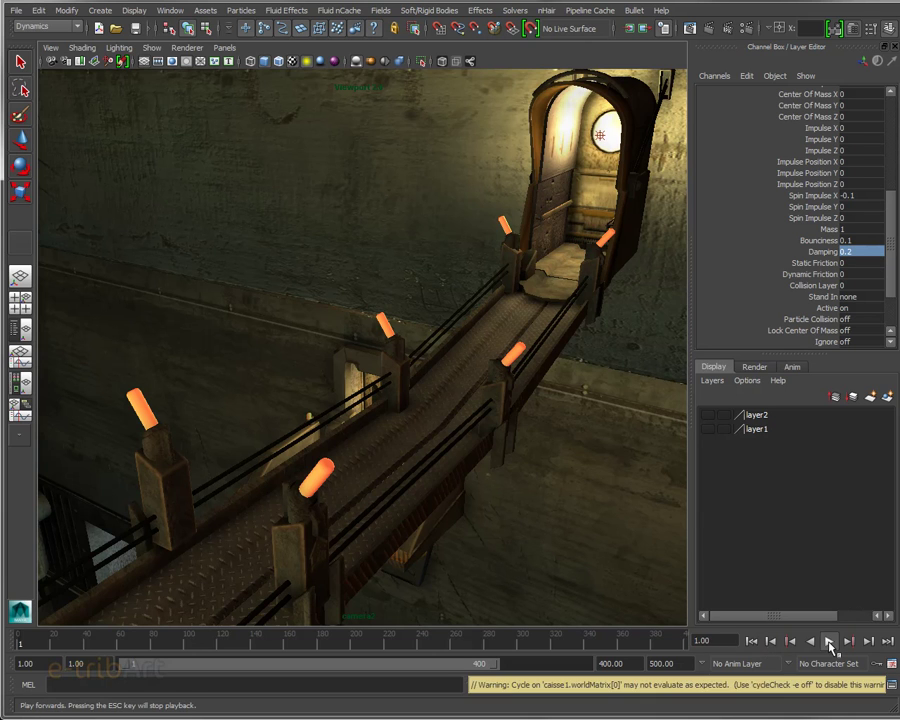
{"action": "left_click", "coordinate": [829, 642]}
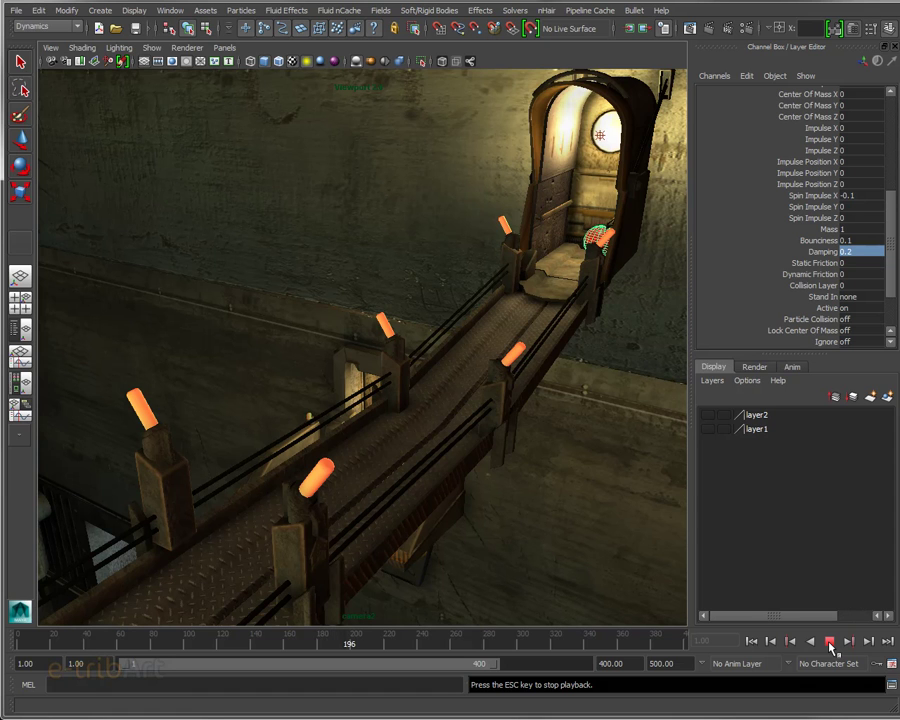
{"action": "left_click", "coordinate": [829, 642]}
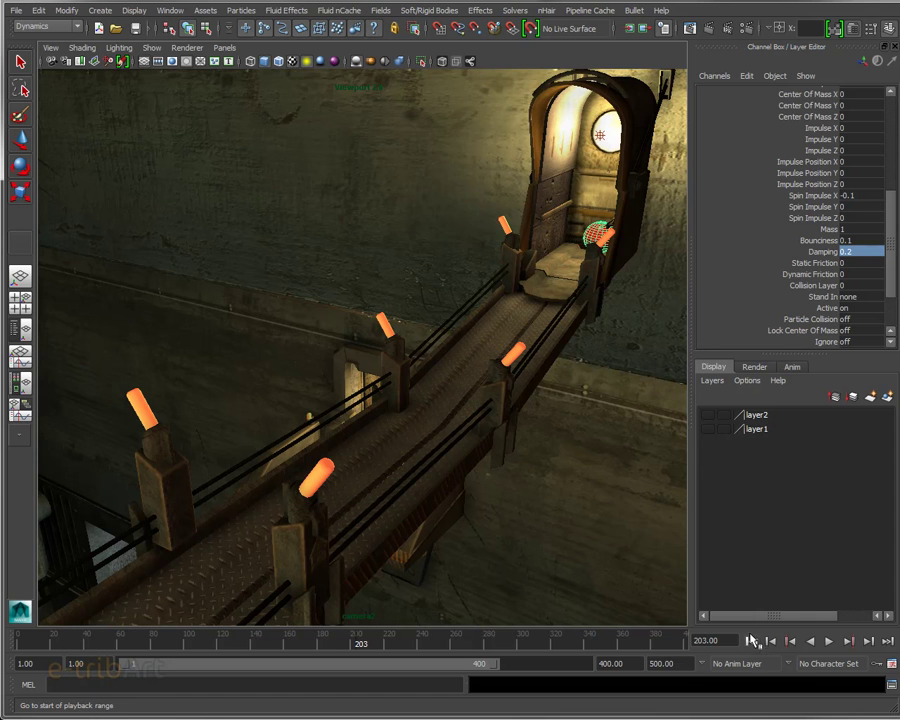
- Replay from frame 1 twice, stopping first near frame 135 and finally at frame 75
{"action": "left_click", "coordinate": [751, 641]}
{"action": "left_click", "coordinate": [829, 642]}
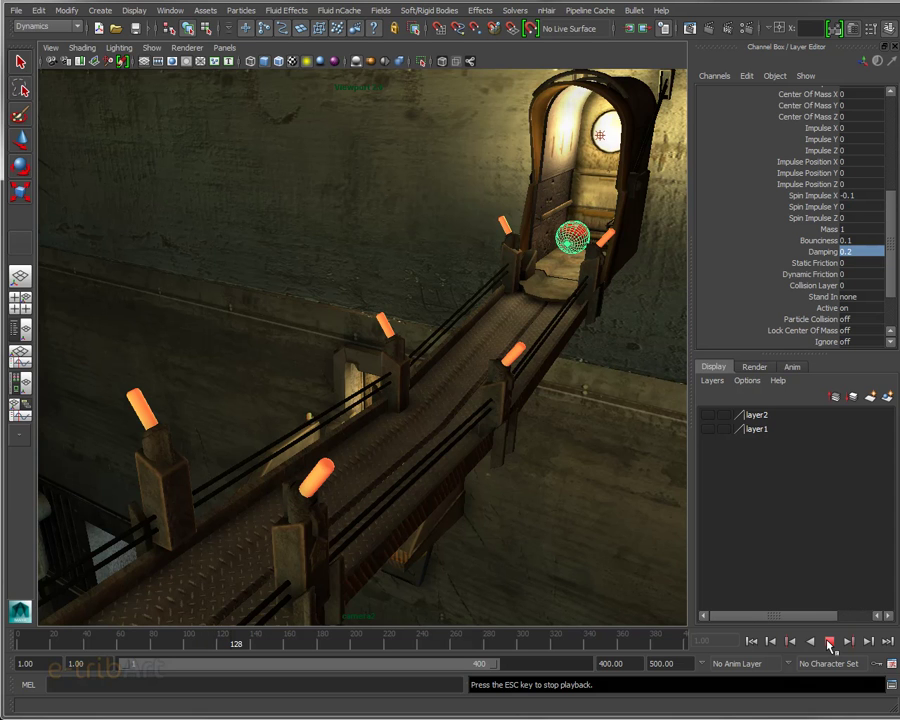
{"action": "left_click", "coordinate": [829, 641]}
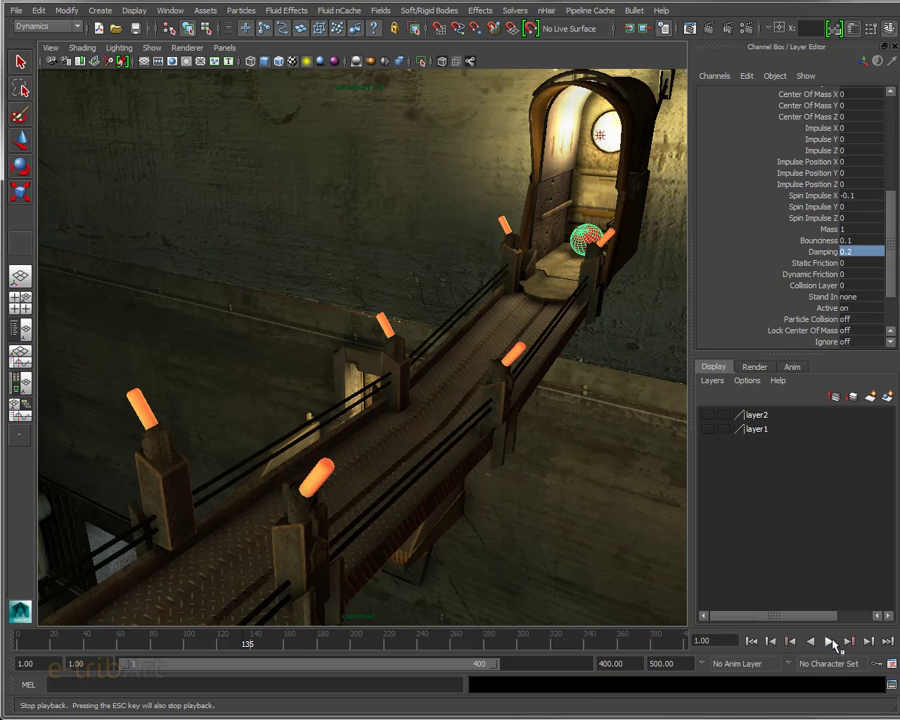
{"action": "left_click", "coordinate": [751, 641]}
{"action": "left_click", "coordinate": [829, 642]}
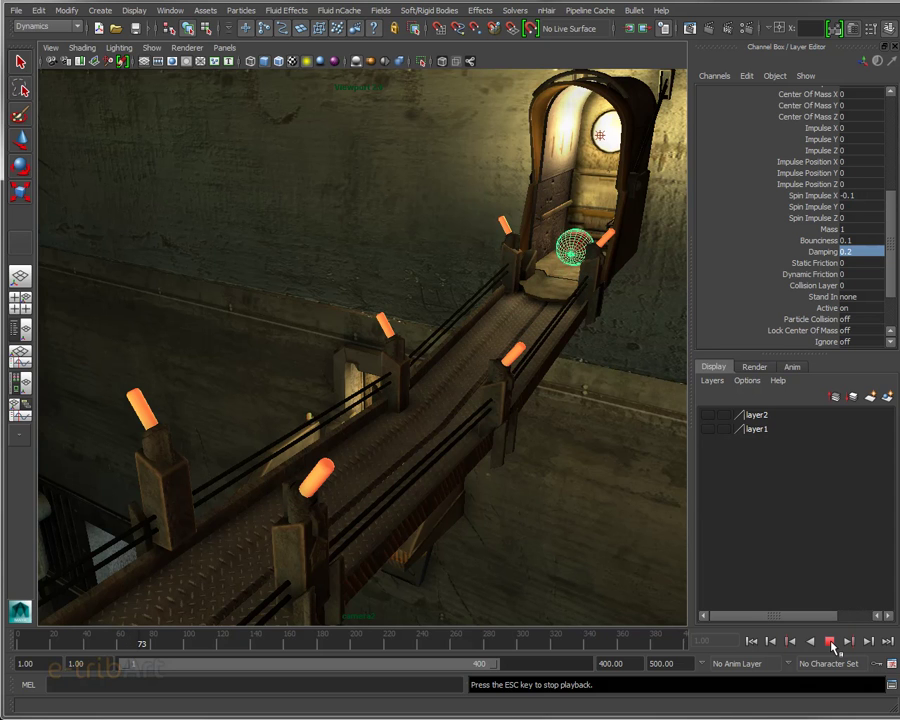
{"action": "left_click", "coordinate": [830, 642]}
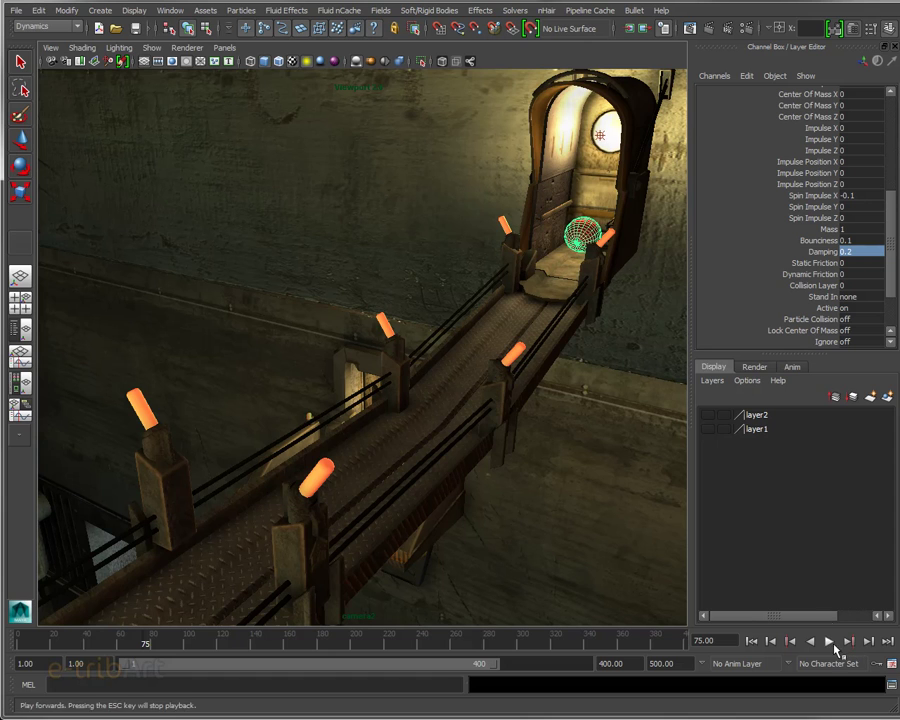
- Set a key on the ball's Damping value of 0.2 at frame 75
{"action": "left_click", "coordinate": [829, 259]}
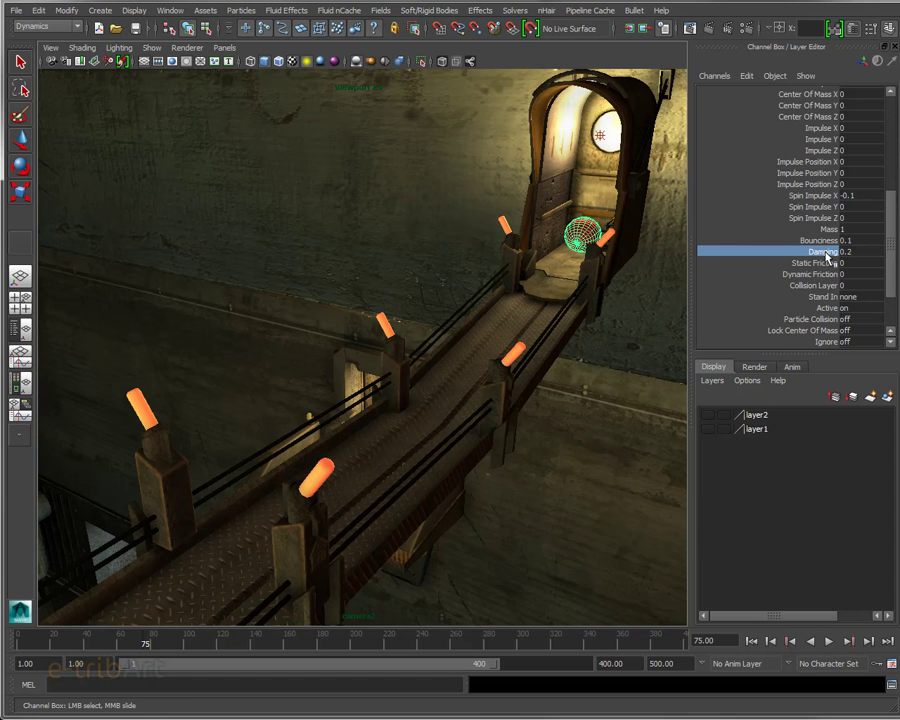
{"action": "right_click", "coordinate": [831, 258]}
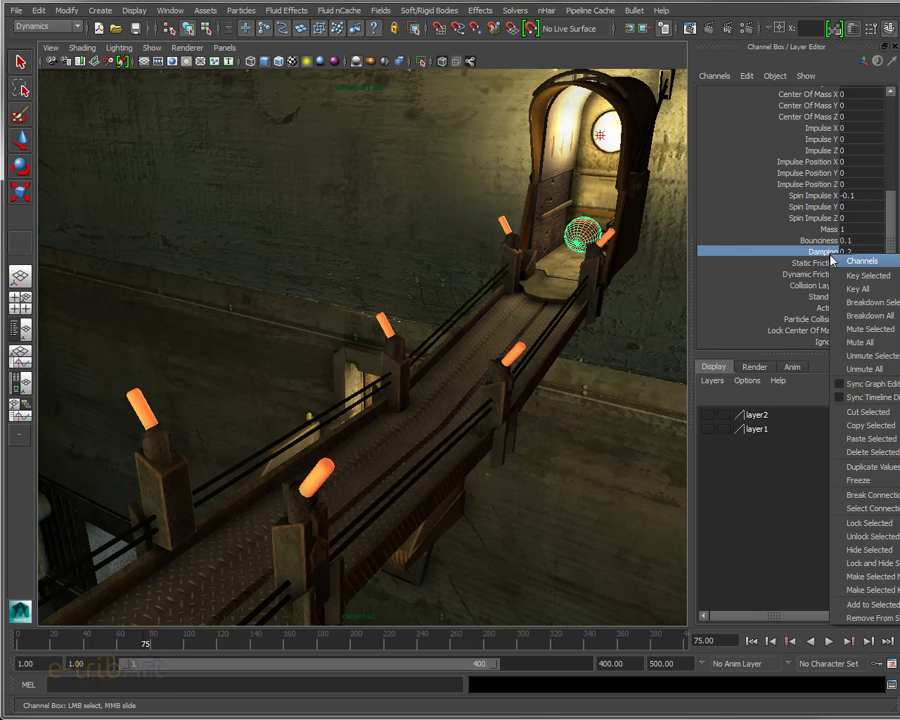
{"action": "left_click", "coordinate": [856, 276]}
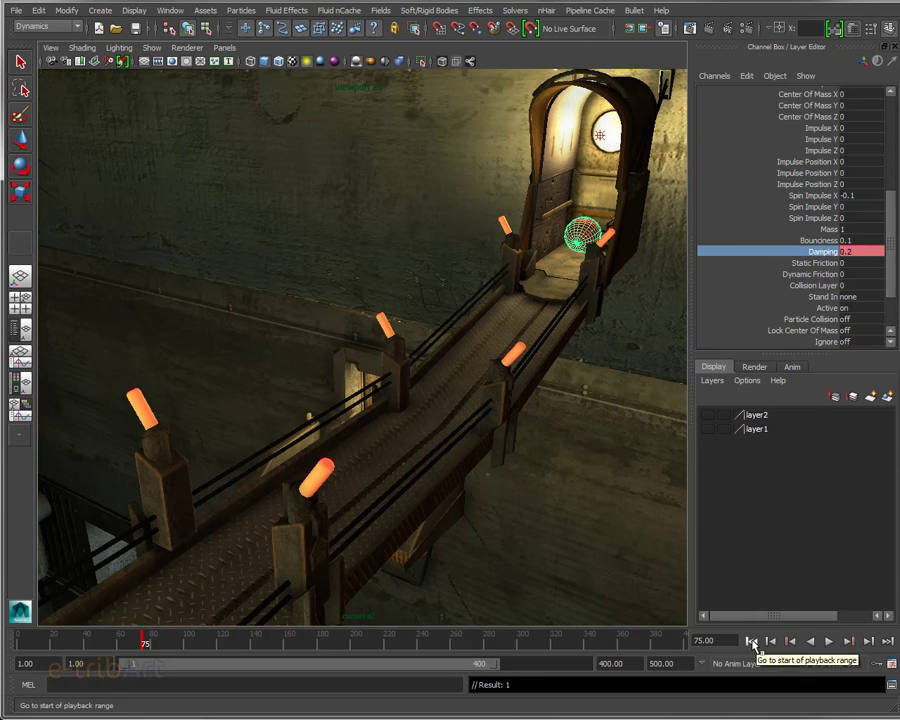
- Replay from frame 1 to frame 77, select the Damping field, then rewind to frame 1
{"action": "left_click", "coordinate": [750, 640]}
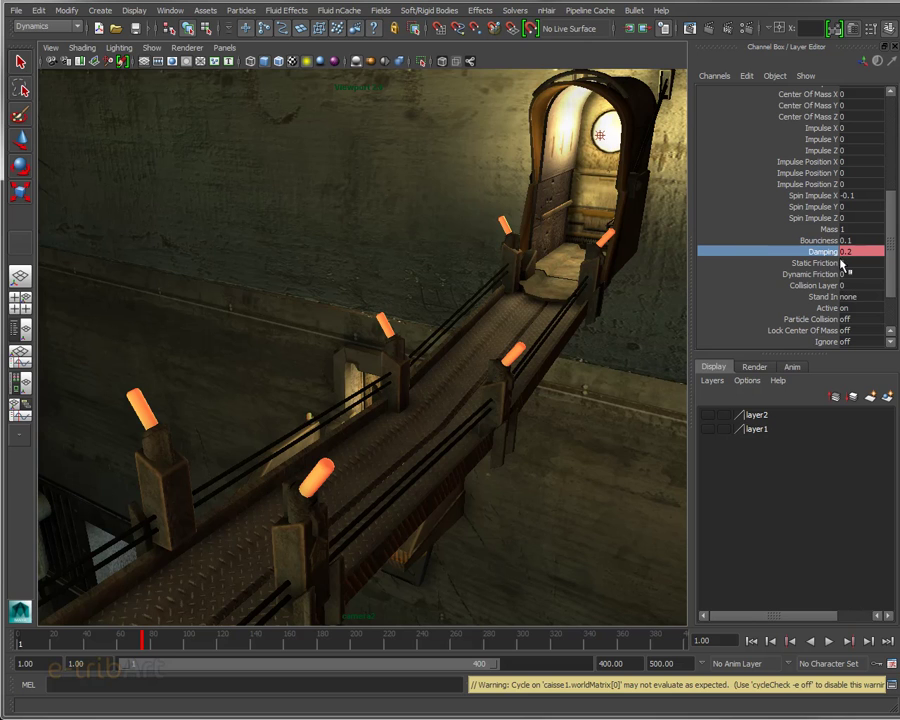
{"action": "left_click", "coordinate": [829, 641]}
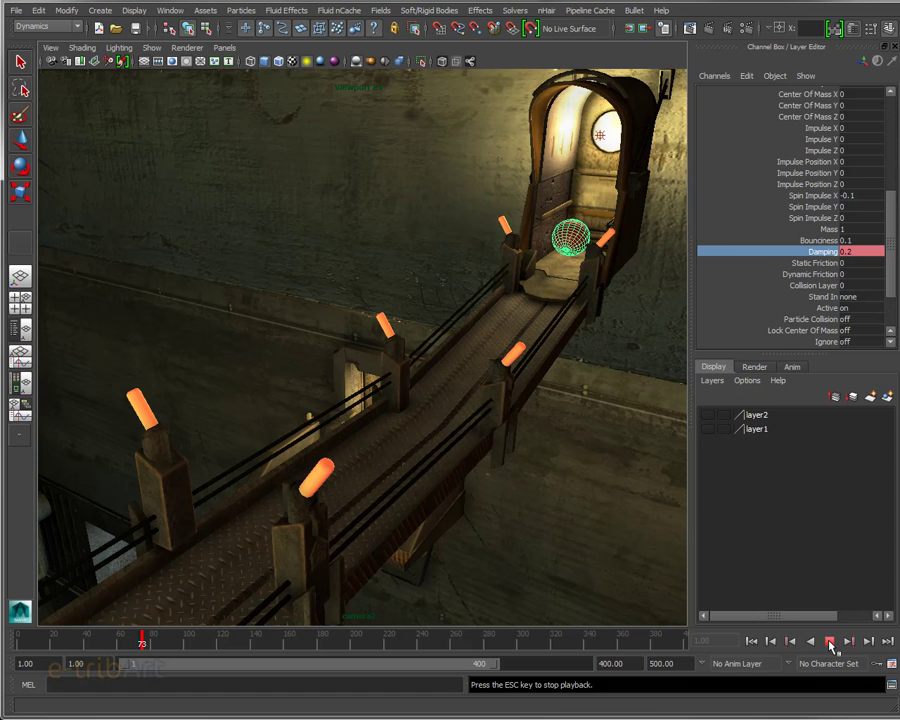
{"action": "left_click", "coordinate": [830, 641]}
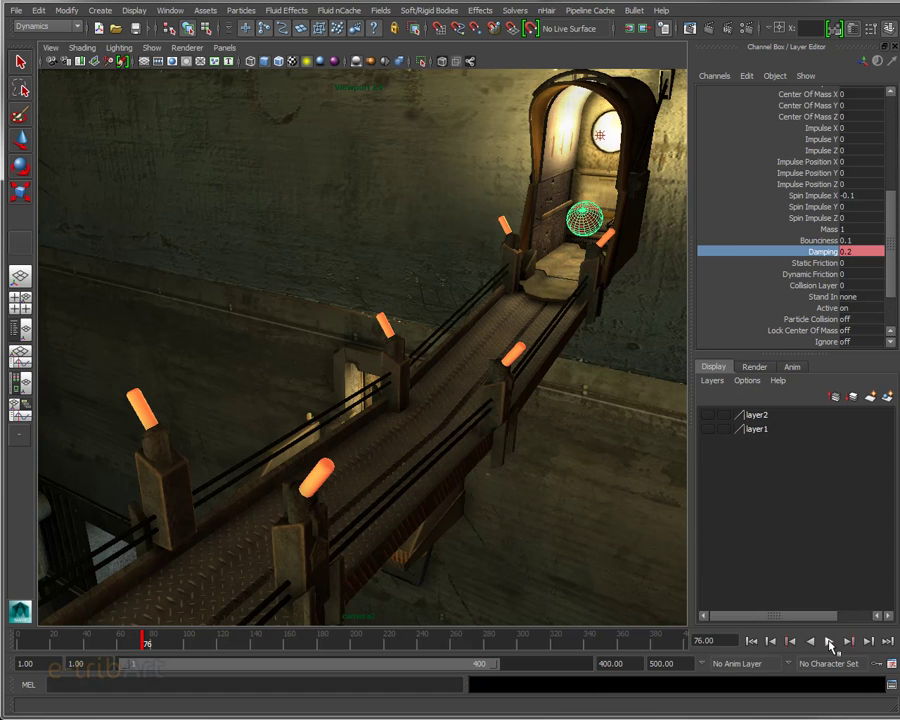
{"action": "left_click", "coordinate": [868, 642]}
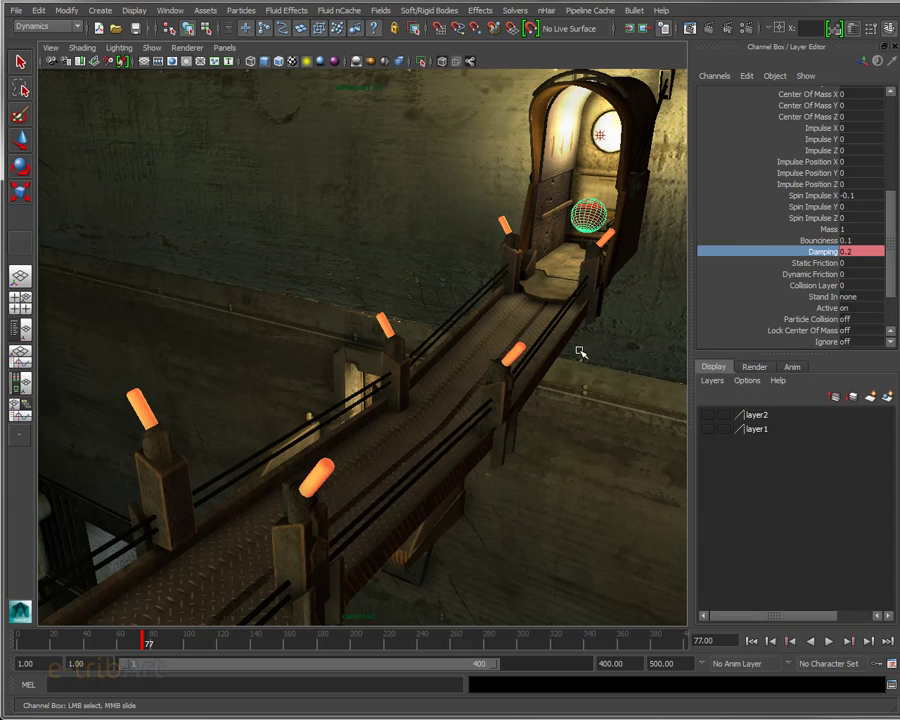
{"action": "left_click", "coordinate": [860, 251]}
{"action": "type", "text": "0.7"}
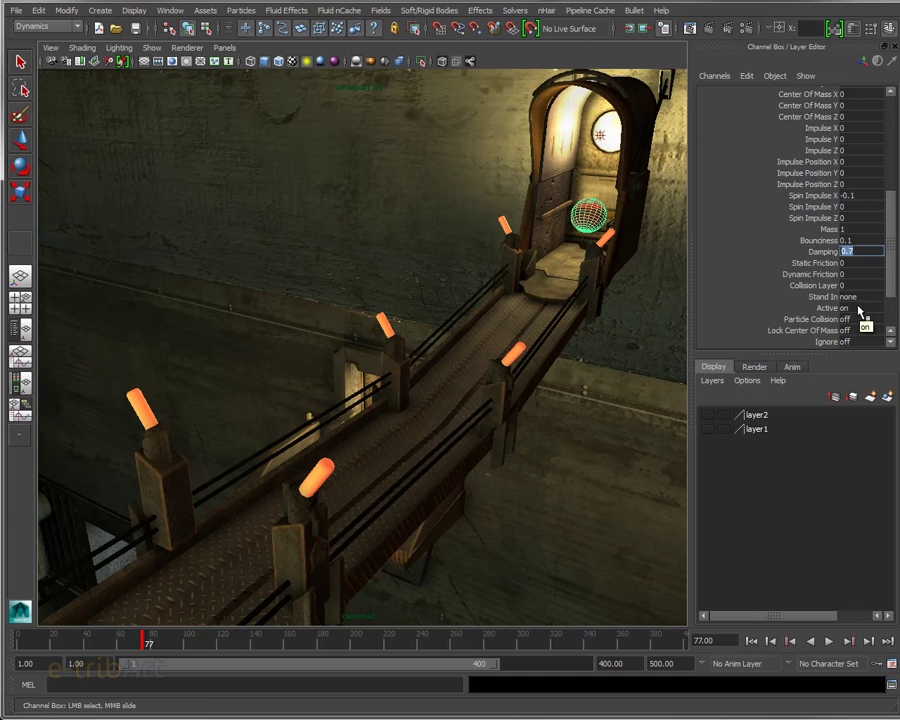
{"action": "left_click", "coordinate": [751, 640]}
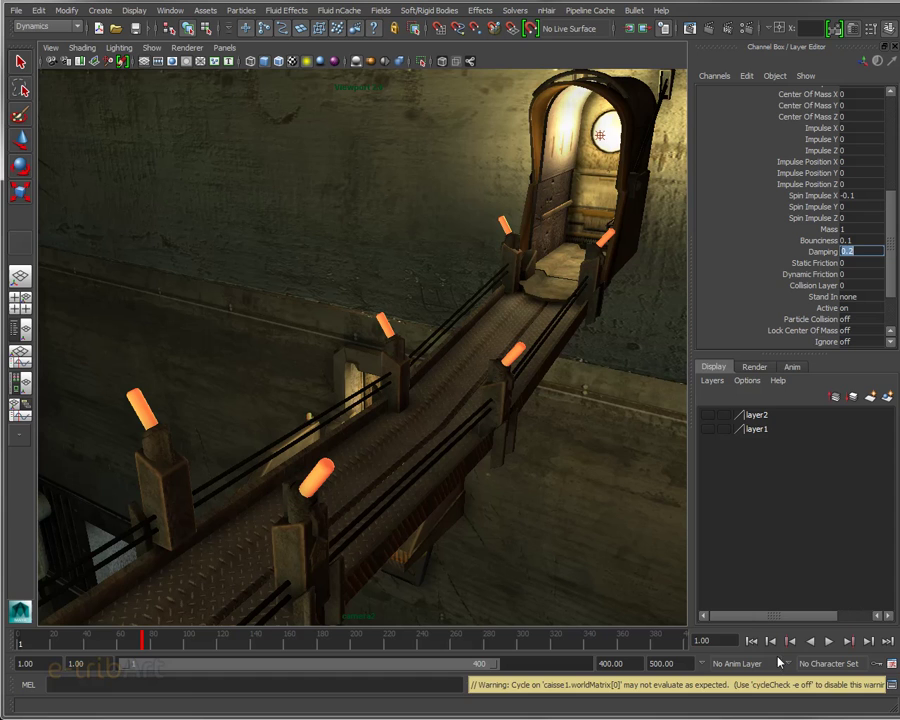
- Play the simulation, stop at frame 75, and step forward to frame 78
{"action": "left_click", "coordinate": [828, 641]}
{"action": "left_click", "coordinate": [829, 641]}
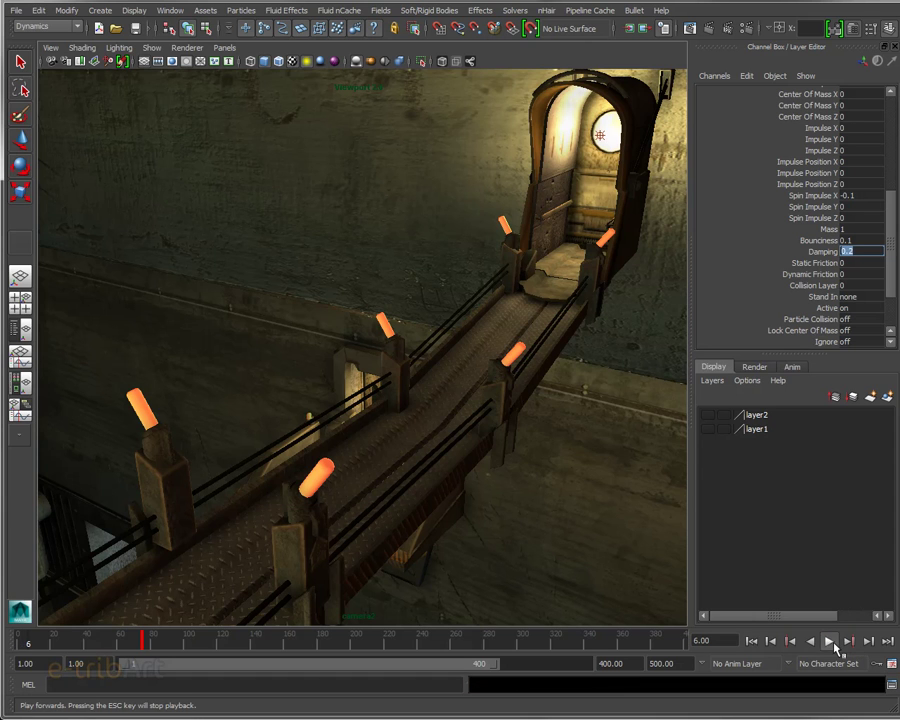
{"action": "left_click", "coordinate": [829, 641]}
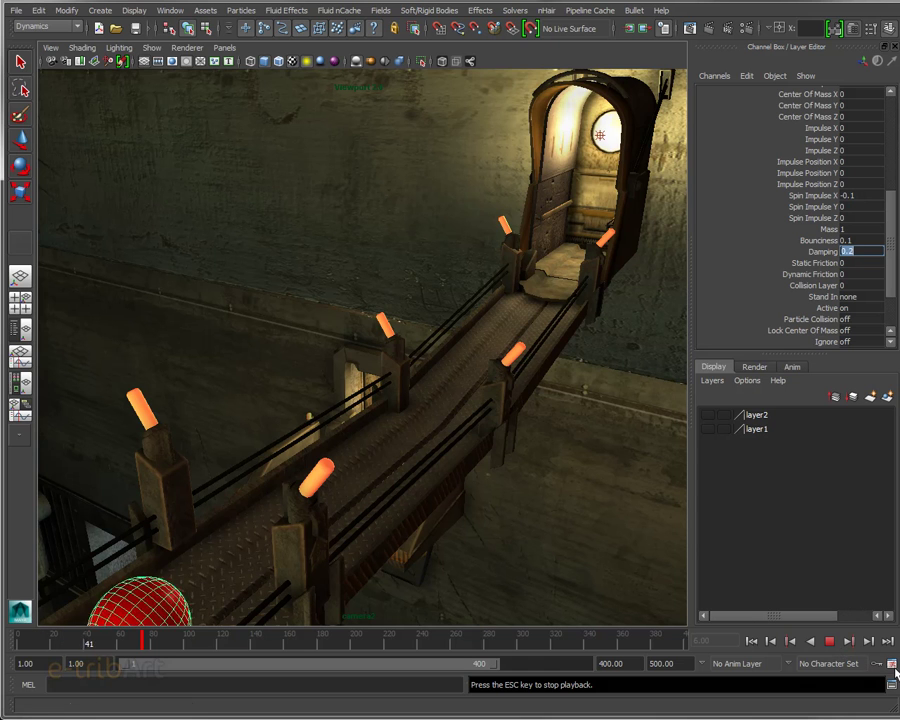
{"action": "left_click", "coordinate": [829, 641]}
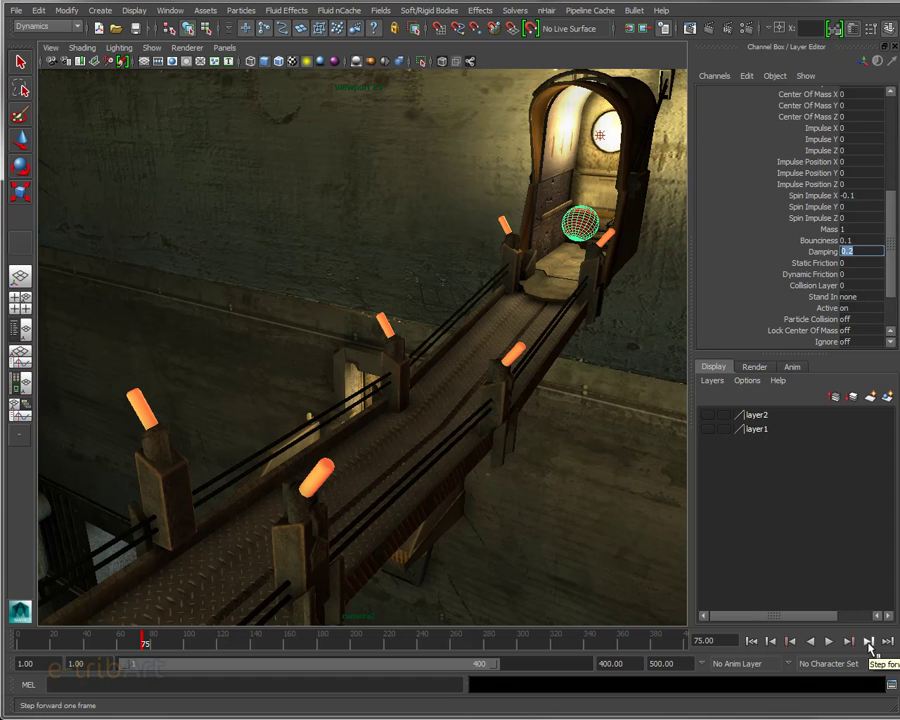
{"action": "left_click", "coordinate": [868, 642]}
{"action": "left_click", "coordinate": [868, 642]}
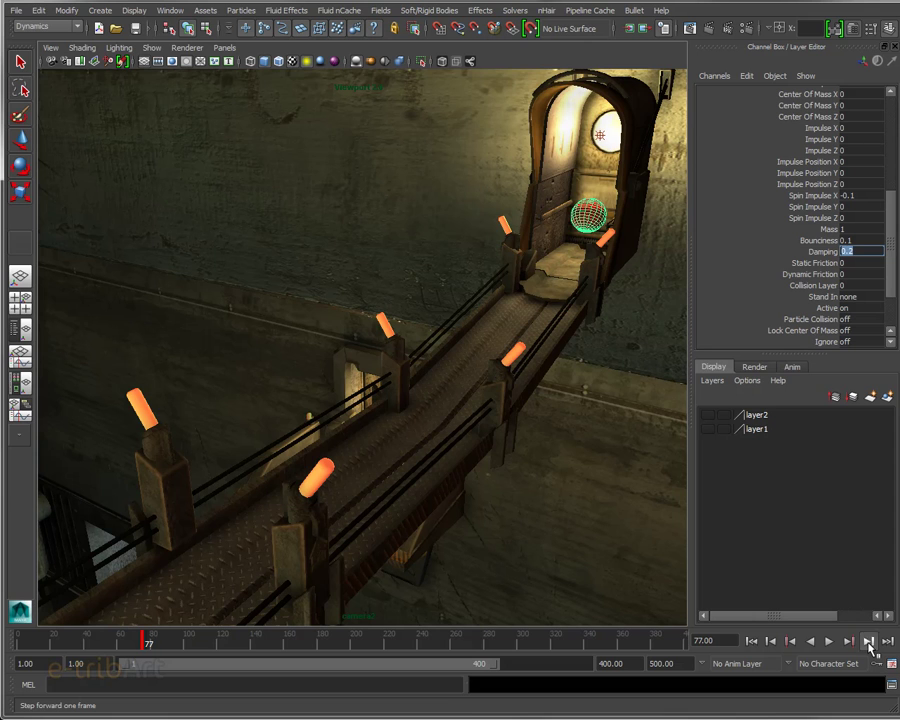
{"action": "left_click", "coordinate": [868, 642]}
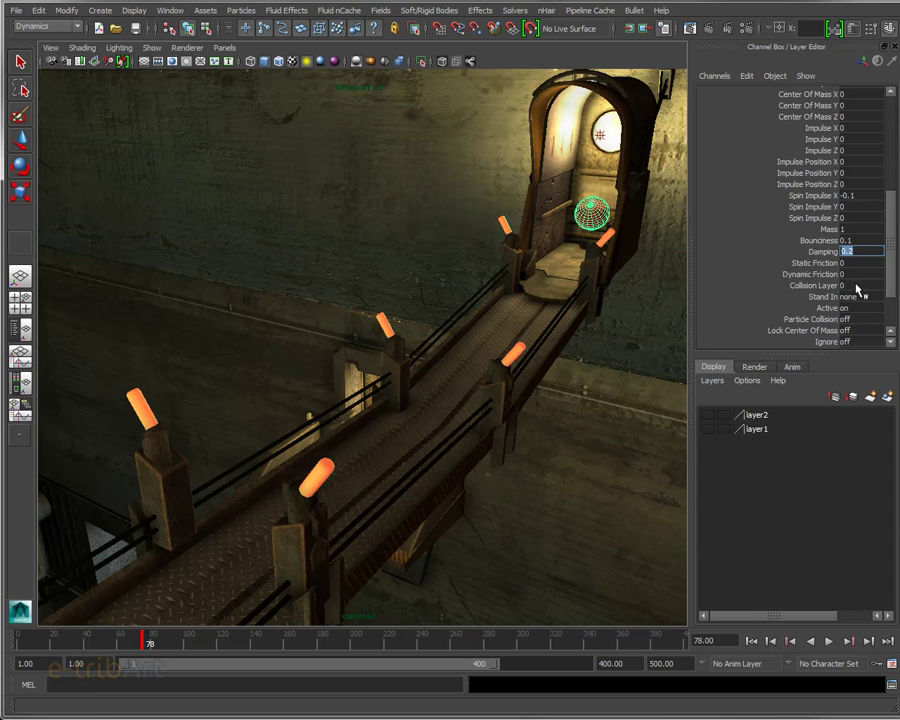
{"action": "type", "text": "7"}
- Key Damping at 0.7 on frame 78, then replay the simulation from the start to frame 152
{"action": "left_click", "coordinate": [812, 253]}
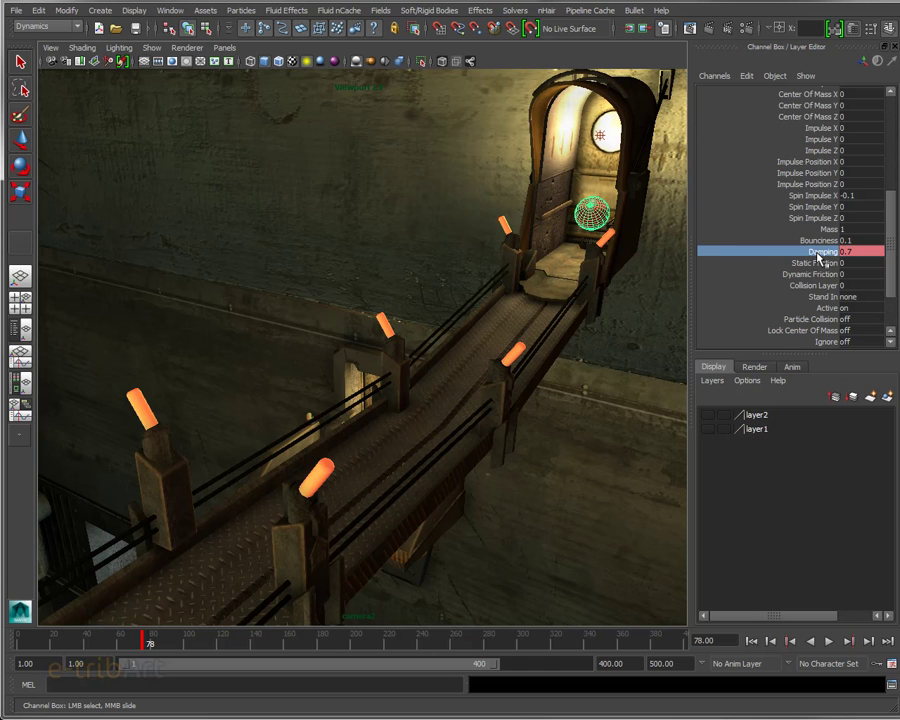
{"action": "right_click", "coordinate": [818, 258]}
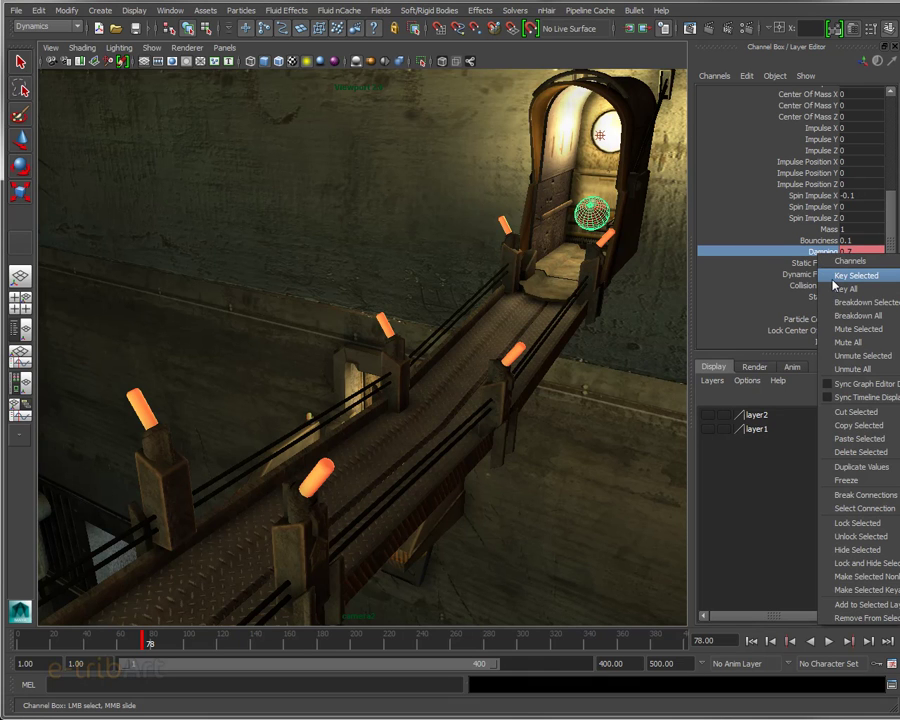
{"action": "left_click", "coordinate": [834, 278]}
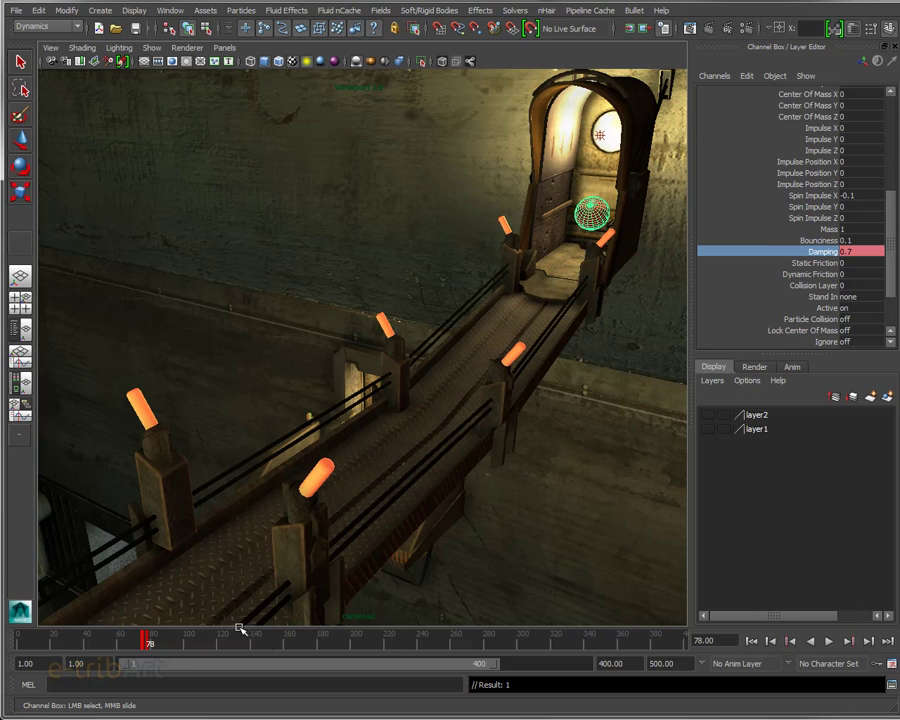
{"action": "left_click", "coordinate": [751, 640]}
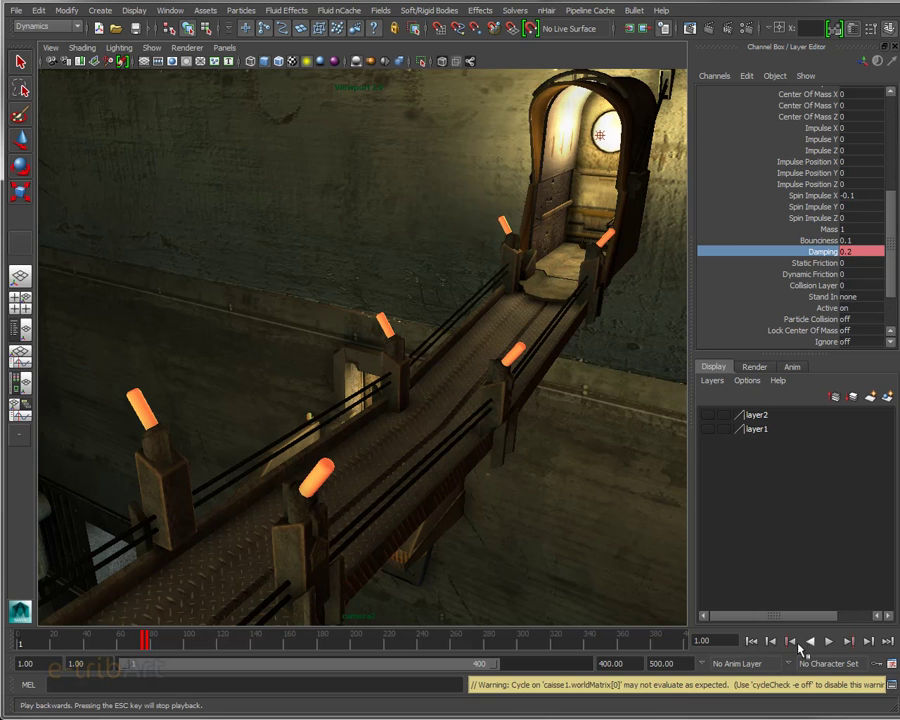
{"action": "left_click", "coordinate": [827, 641]}
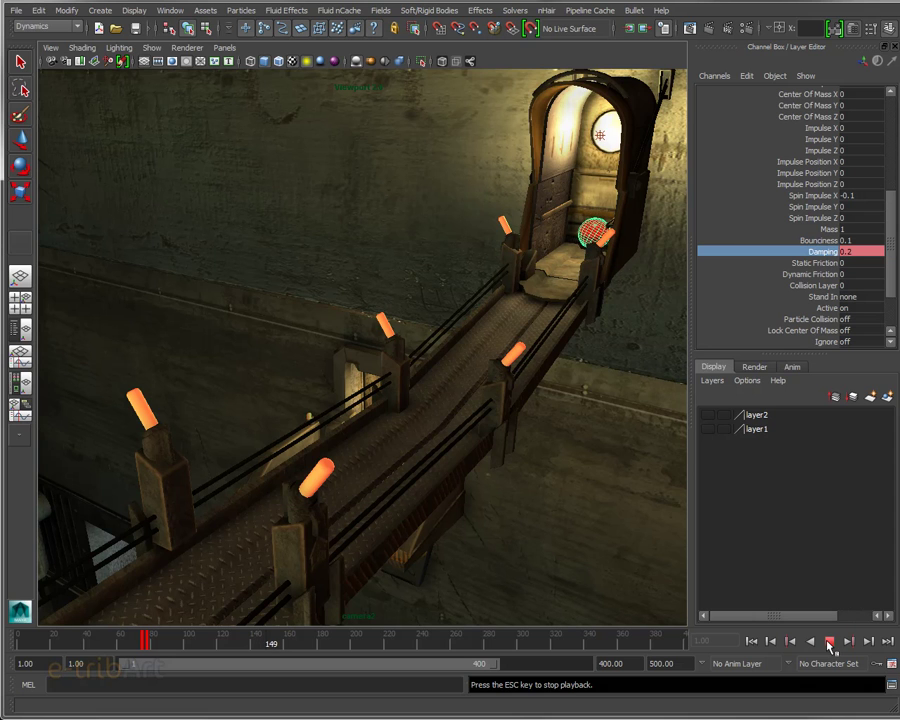
{"action": "left_click", "coordinate": [829, 642]}
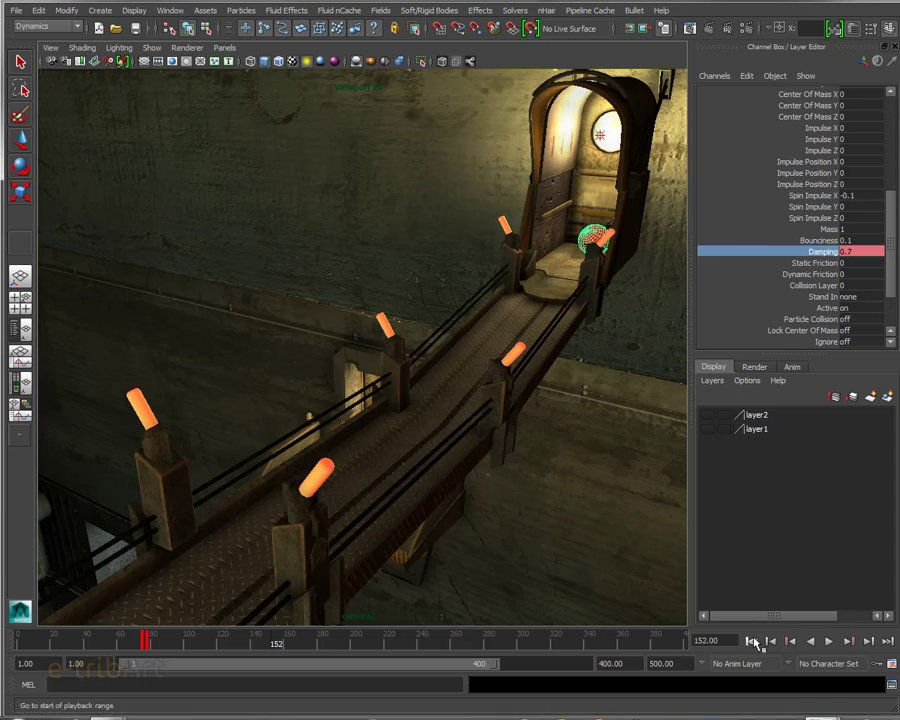
- Bring up the Attribute Editor for Boule_energieShape and move it toward the centre
{"action": "right_click", "coordinate": [825, 258]}
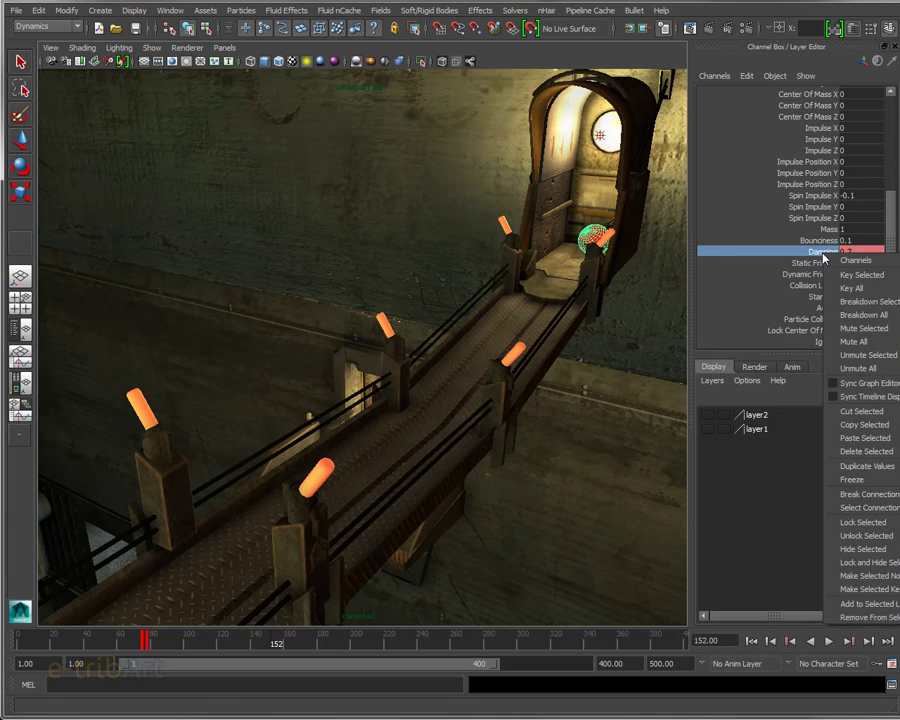
{"action": "key", "text": "Escape"}
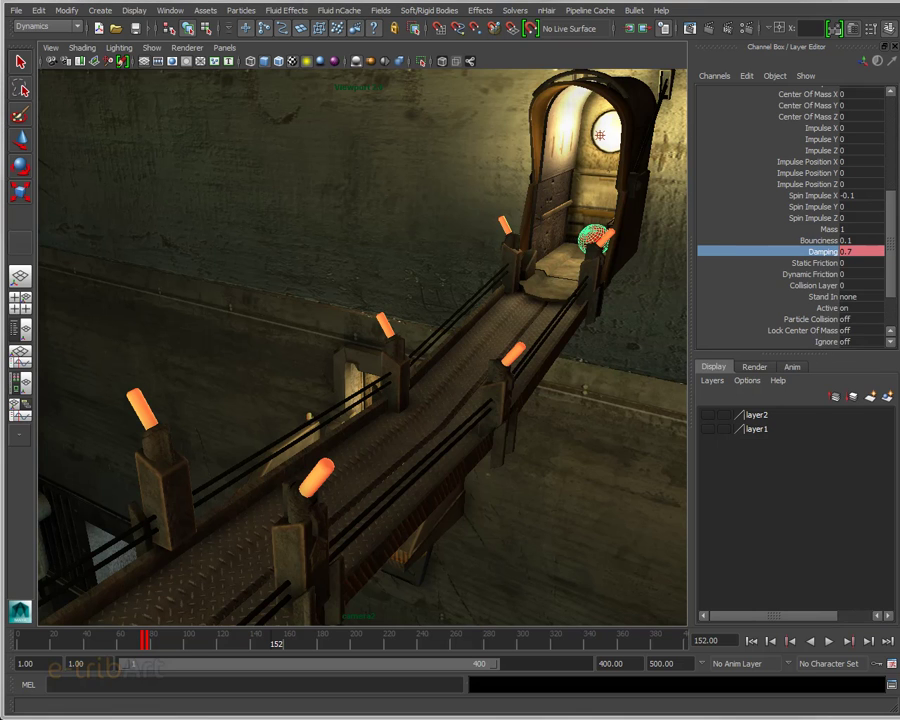
{"action": "key", "text": "ctrl+a"}
{"action": "left_click_drag", "start_coordinate": [751, 52], "coordinate": [569, 51]}
- In the rigid_boule1_damping key table, change the frame 78 key's value to 1.5
{"action": "left_click", "coordinate": [752, 641]}
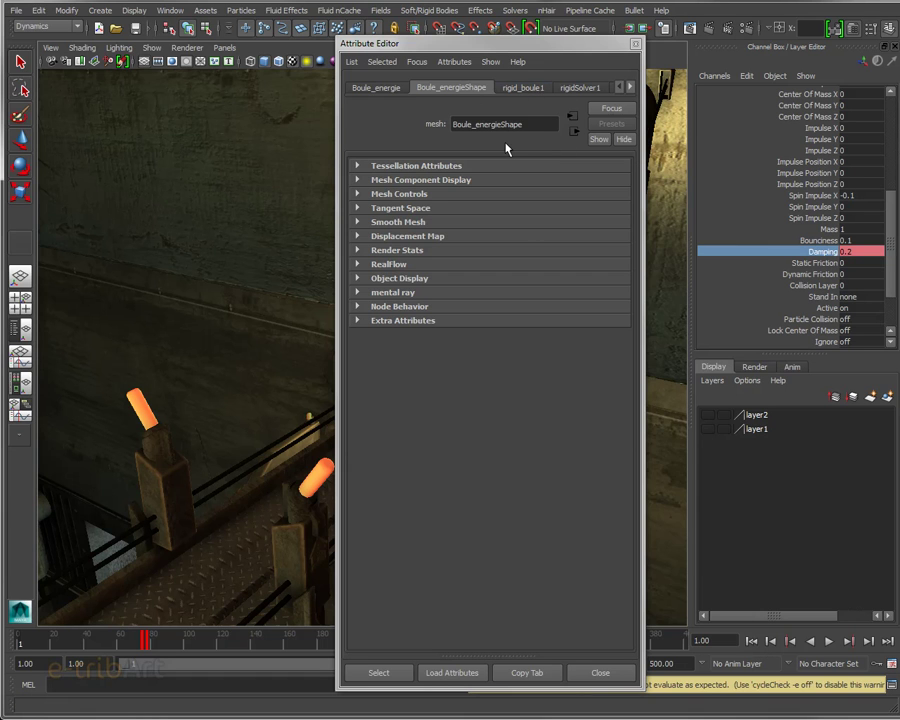
{"action": "left_click", "coordinate": [517, 90]}
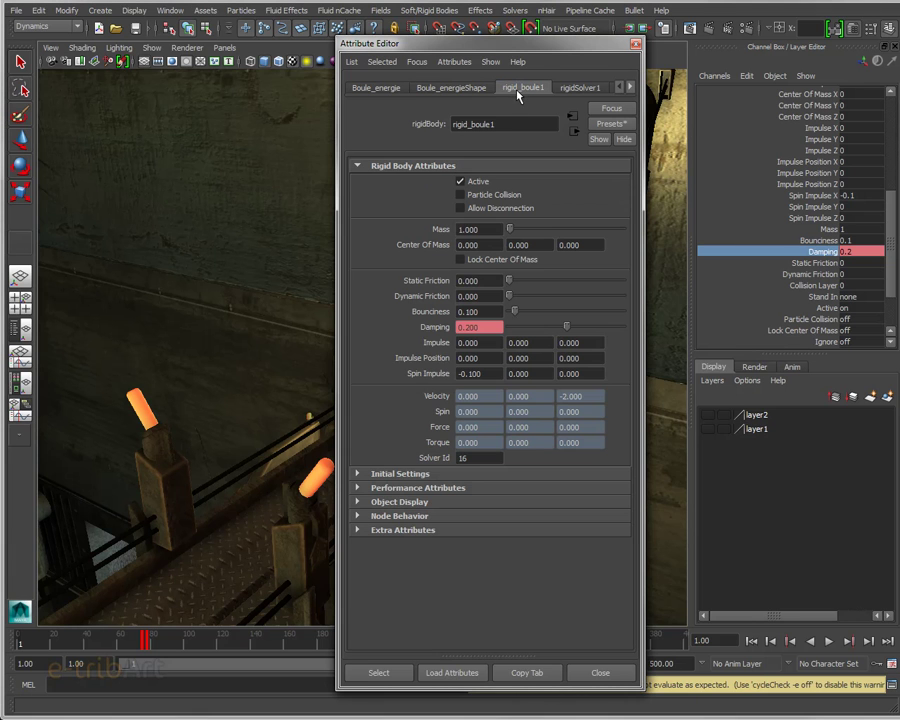
{"action": "right_click", "coordinate": [500, 331]}
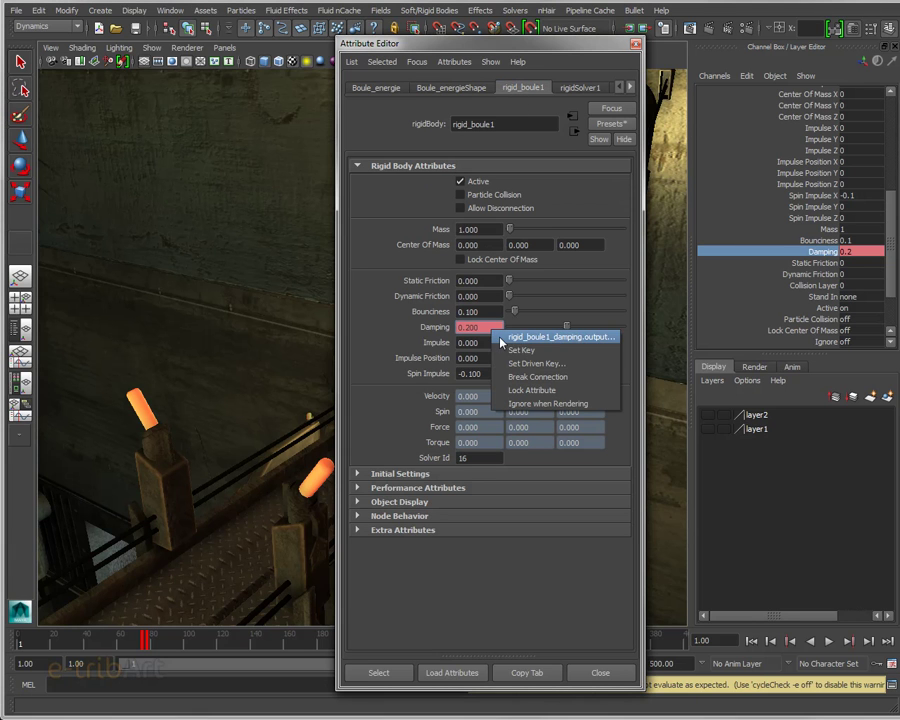
{"action": "left_click", "coordinate": [554, 340]}
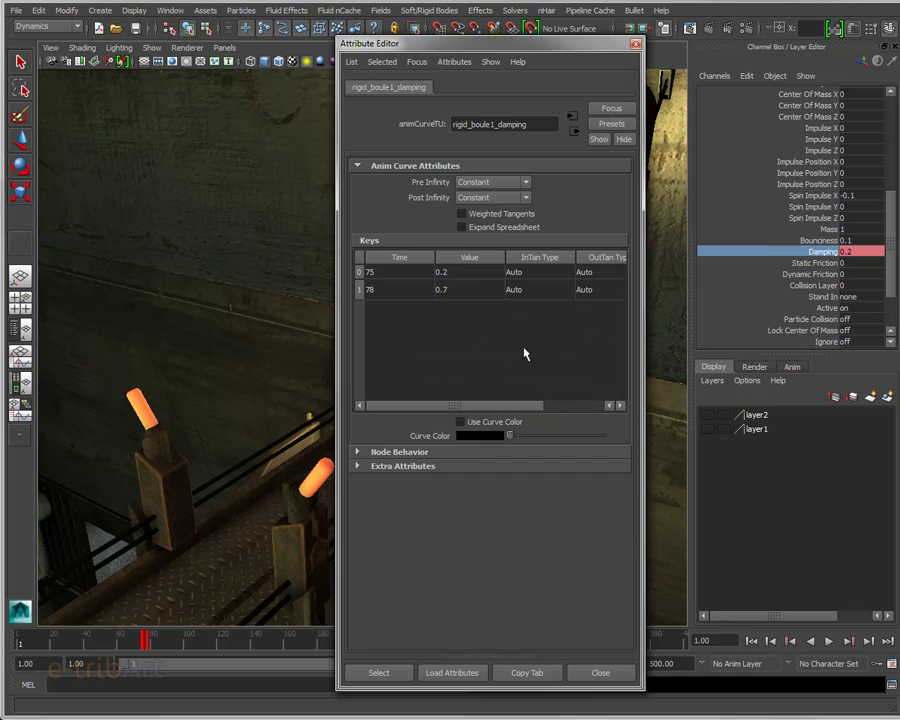
{"action": "double_click", "coordinate": [437, 290]}
{"action": "key", "text": "Return"}
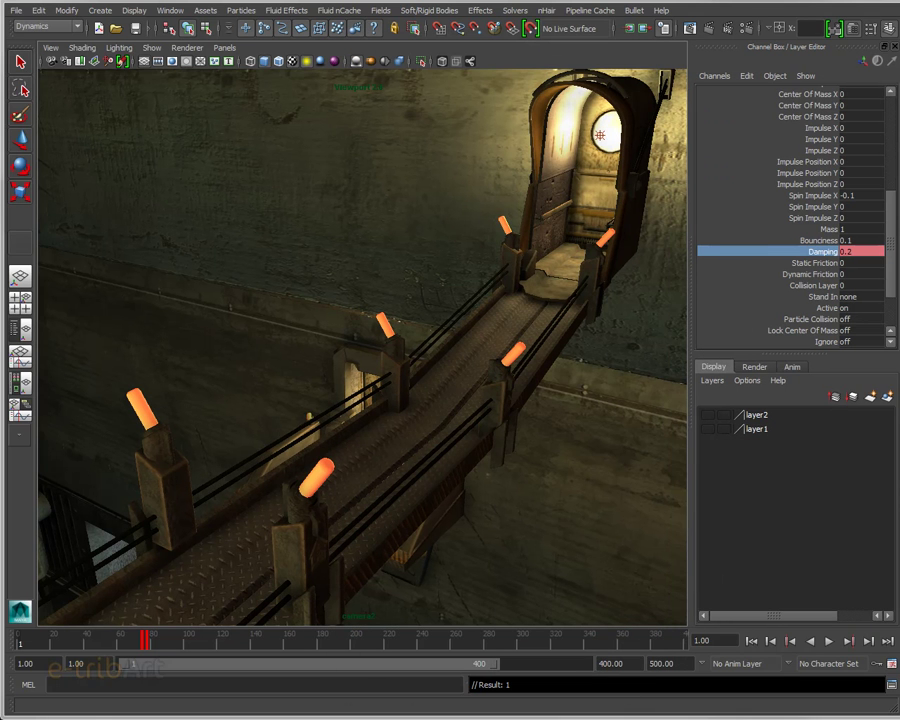
- Replay the simulation from frame 1, stopping partway at frame 69
{"action": "left_click", "coordinate": [830, 641]}
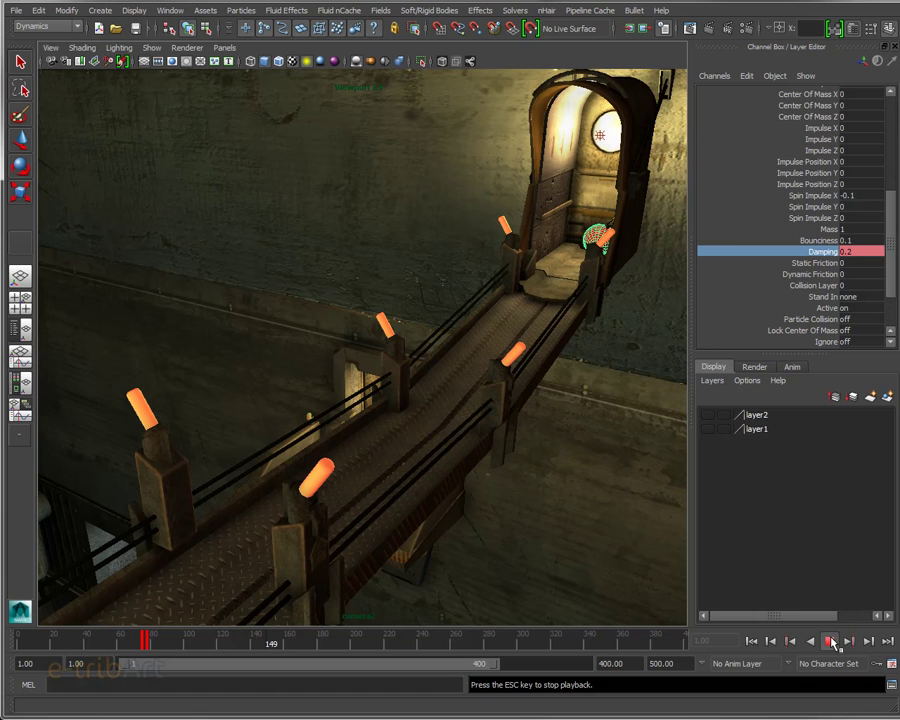
{"action": "left_click", "coordinate": [831, 642]}
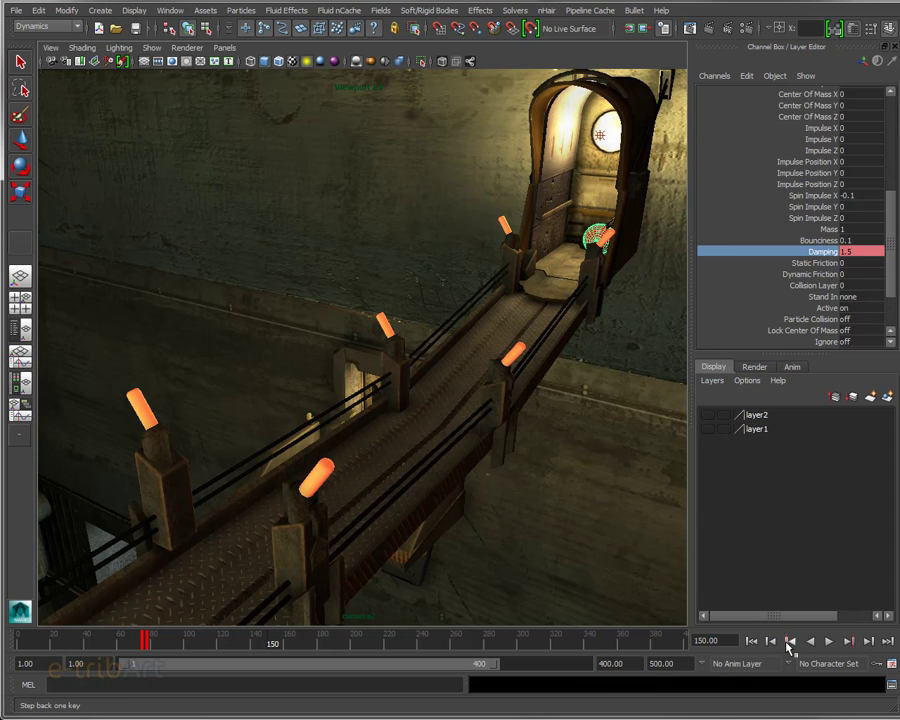
{"action": "left_click", "coordinate": [751, 641]}
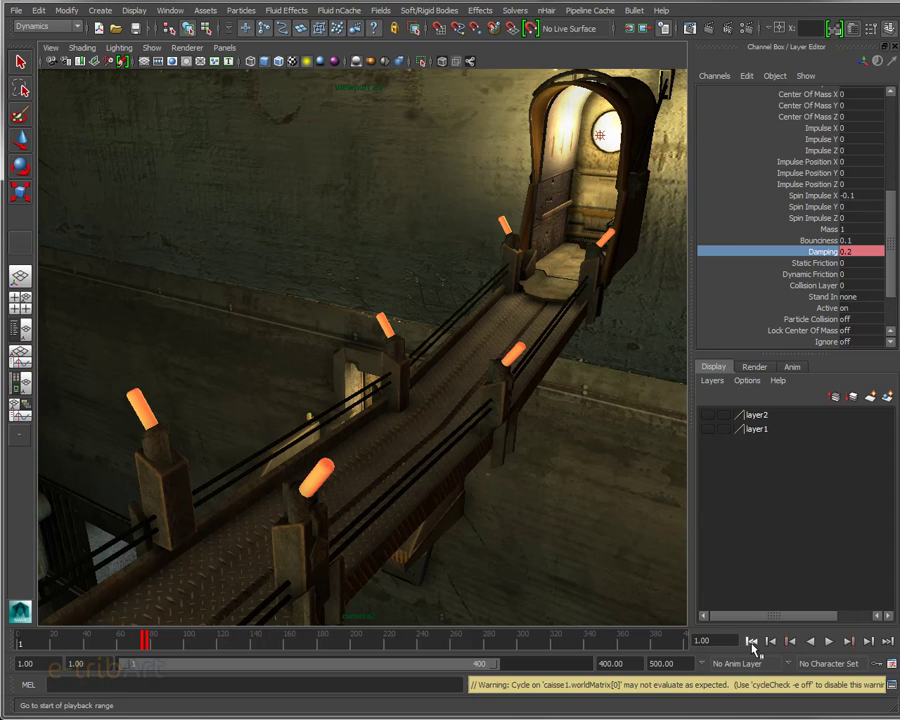
{"action": "left_click", "coordinate": [829, 641]}
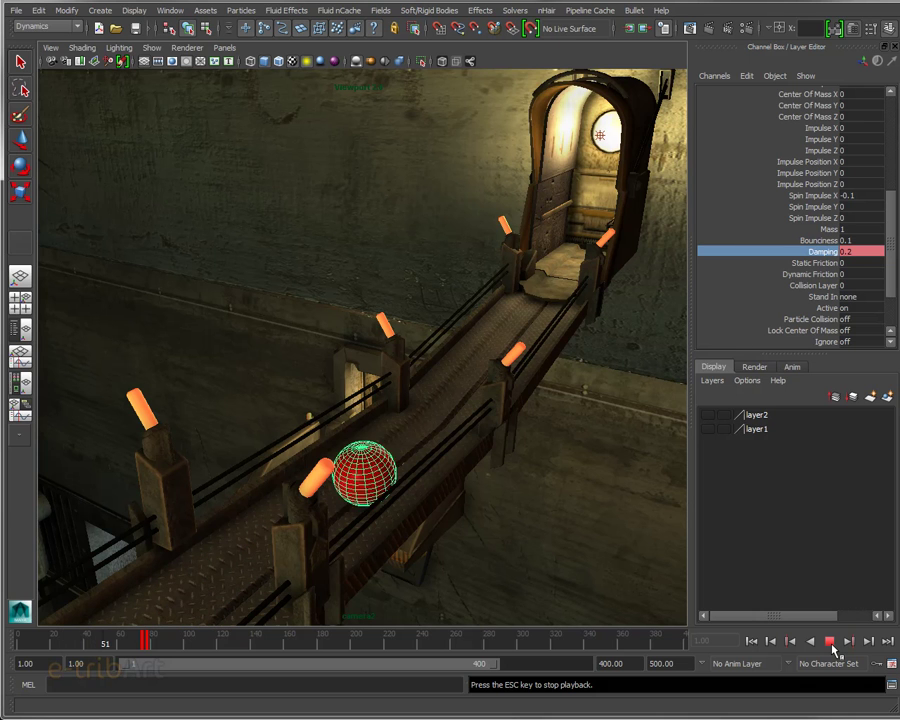
{"action": "left_click", "coordinate": [831, 645]}
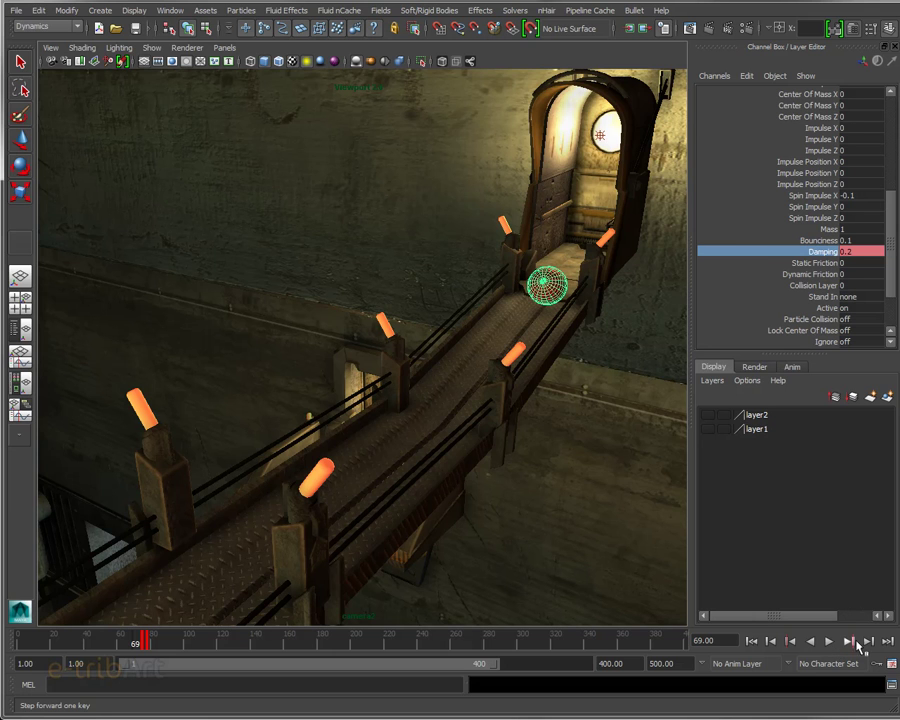
- Step forward to frame 75 and select the ramp rigid body
{"action": "left_click", "coordinate": [868, 645]}
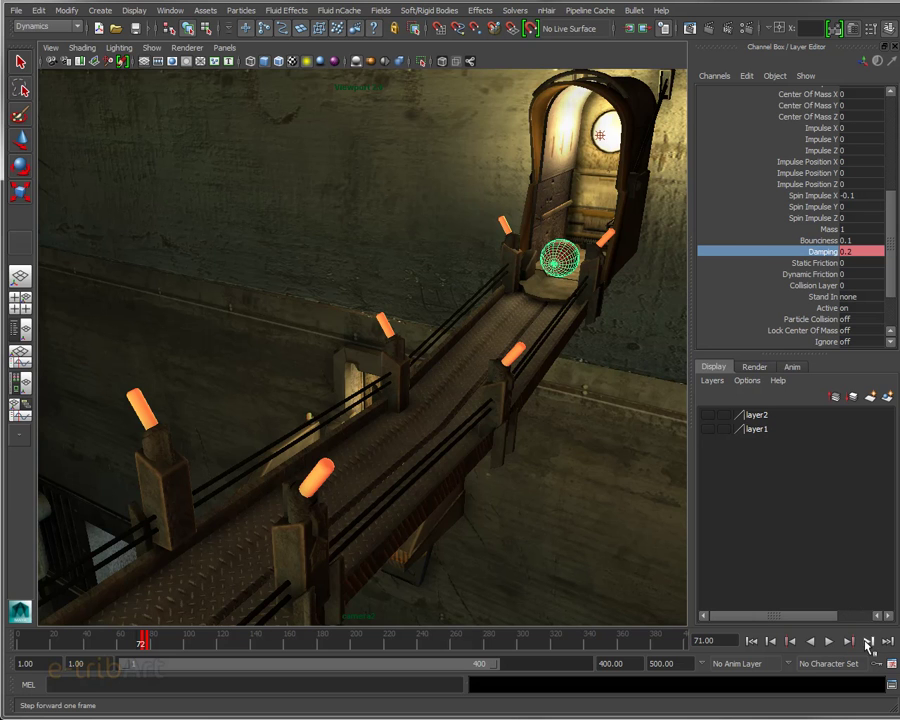
{"action": "left_click", "coordinate": [868, 645]}
{"action": "left_click", "coordinate": [868, 645]}
{"action": "left_click", "coordinate": [868, 645]}
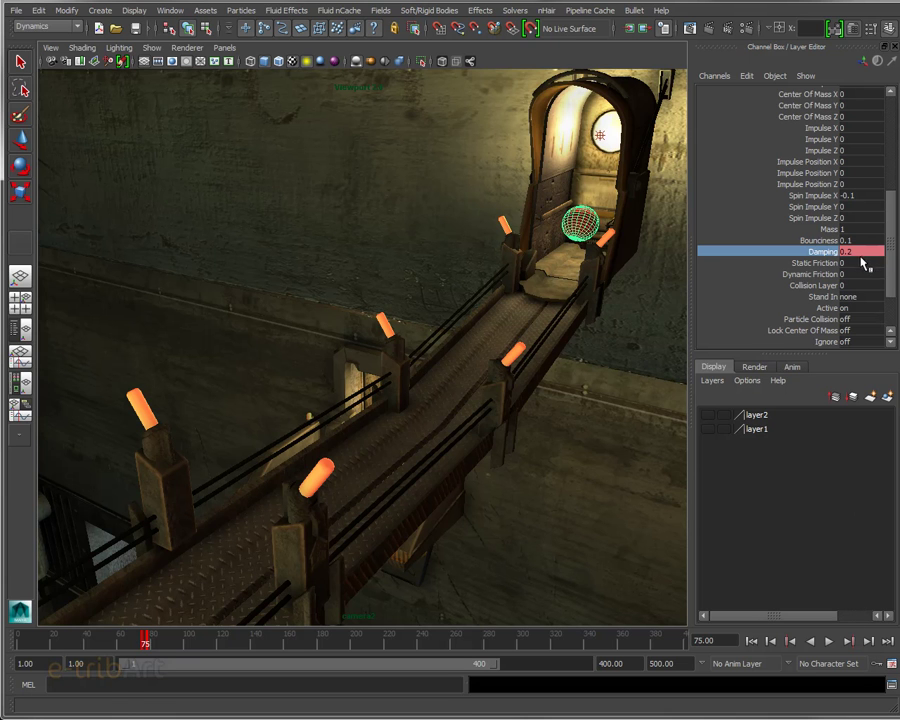
{"action": "left_click", "coordinate": [558, 311]}
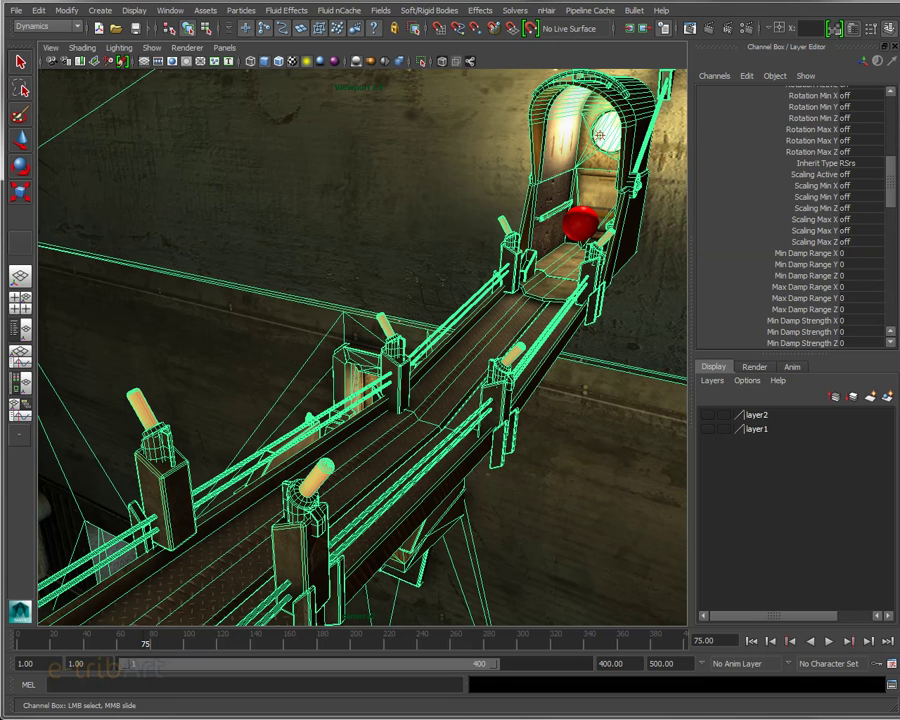
- Key the ramp's Static and Dynamic Friction at 0.5 on frame 75
{"action": "left_click_drag", "start_coordinate": [893, 203], "coordinate": [893, 308]}
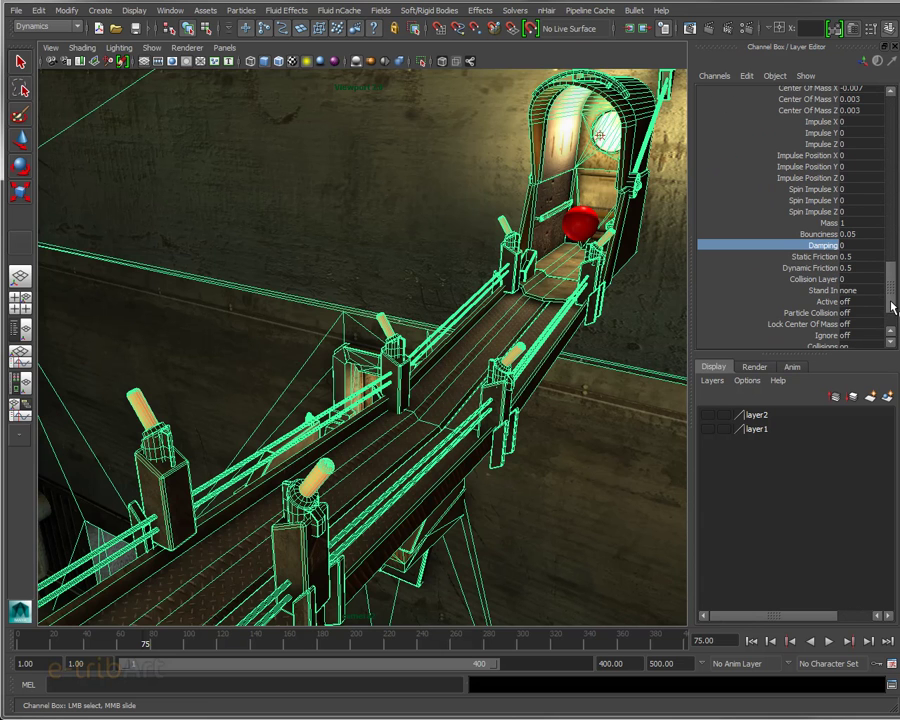
{"action": "left_click", "coordinate": [812, 270]}
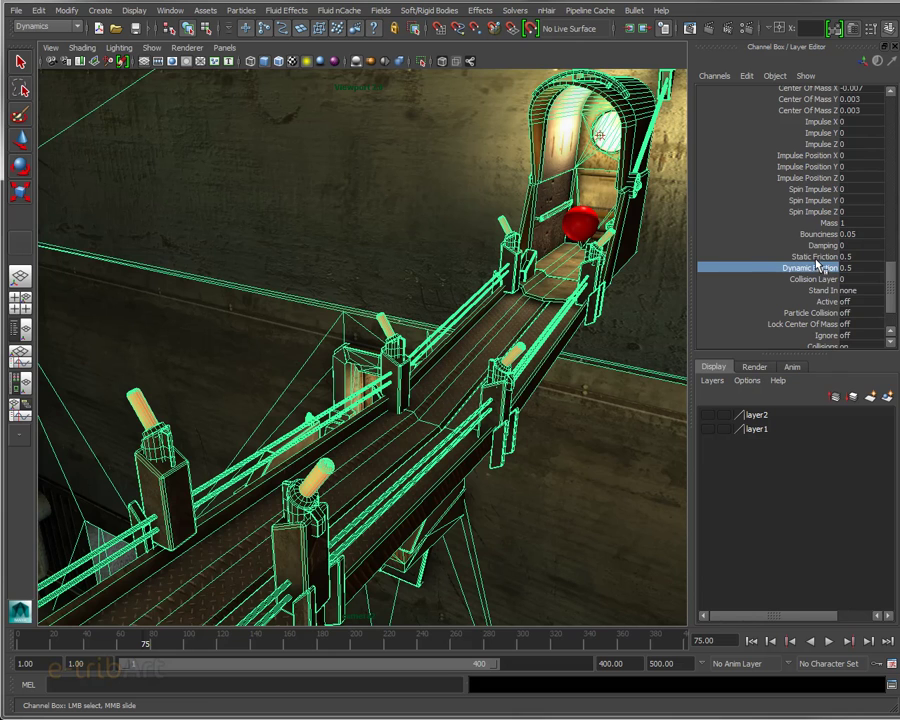
{"action": "left_click", "coordinate": [818, 257], "text": "shift"}
{"action": "right_click", "coordinate": [822, 262]}
{"action": "left_click", "coordinate": [836, 283]}
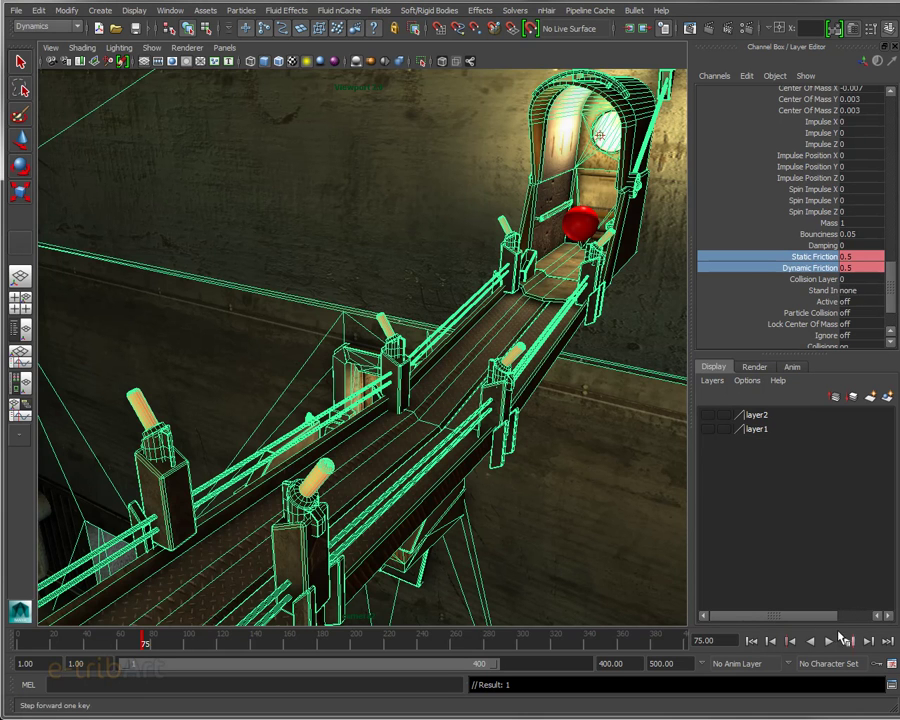
- At frame 77, set both the ramp's Static and Dynamic Friction to 1
{"action": "left_click", "coordinate": [868, 641]}
{"action": "left_click", "coordinate": [868, 641]}
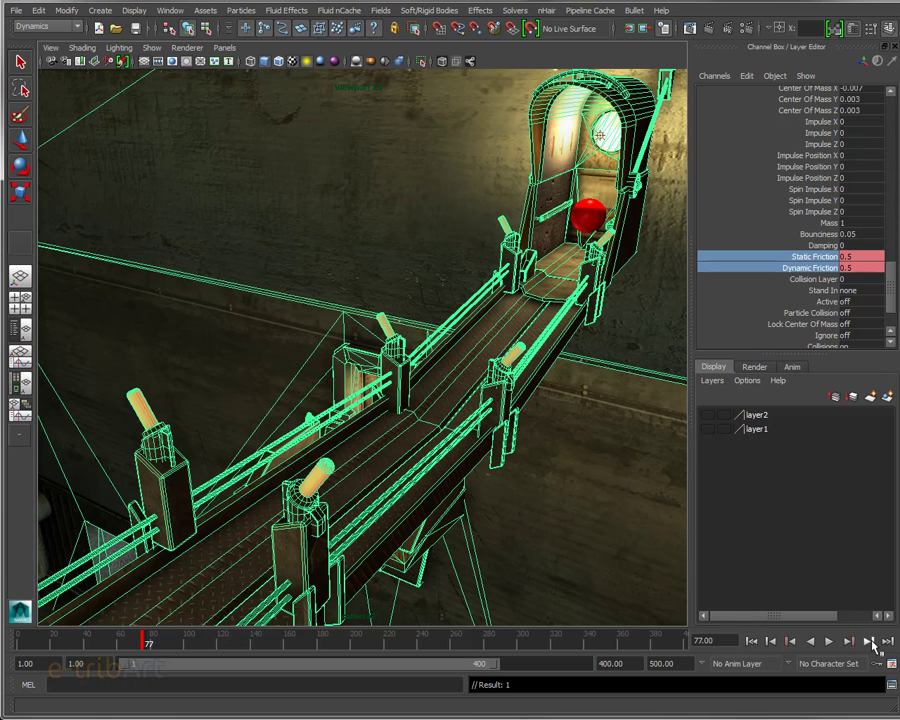
{"action": "left_click", "coordinate": [860, 257]}
{"action": "left_click", "coordinate": [864, 268], "text": "shift"}
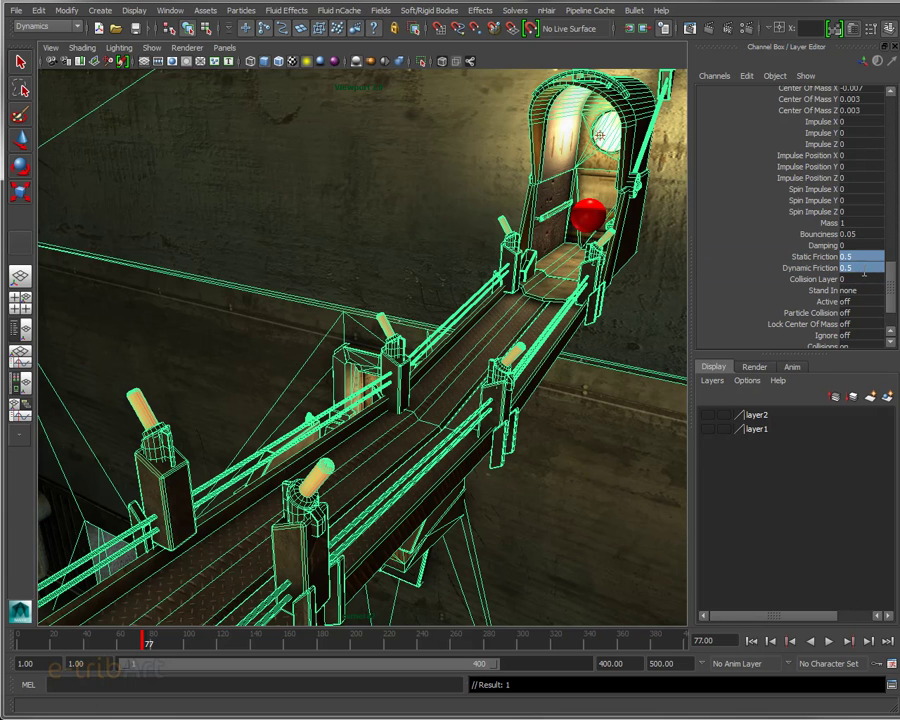
{"action": "type", "text": "1"}
{"action": "key", "text": "Return"}
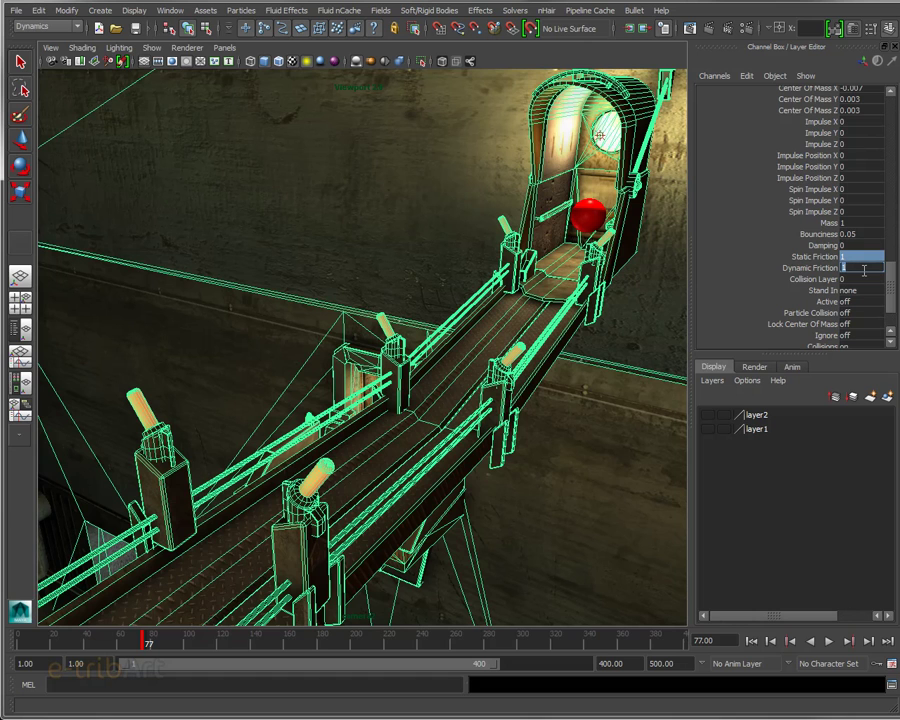
- Replay the simulation with the keyed ramp friction, then rewind to frame 1
{"action": "left_click", "coordinate": [829, 641]}
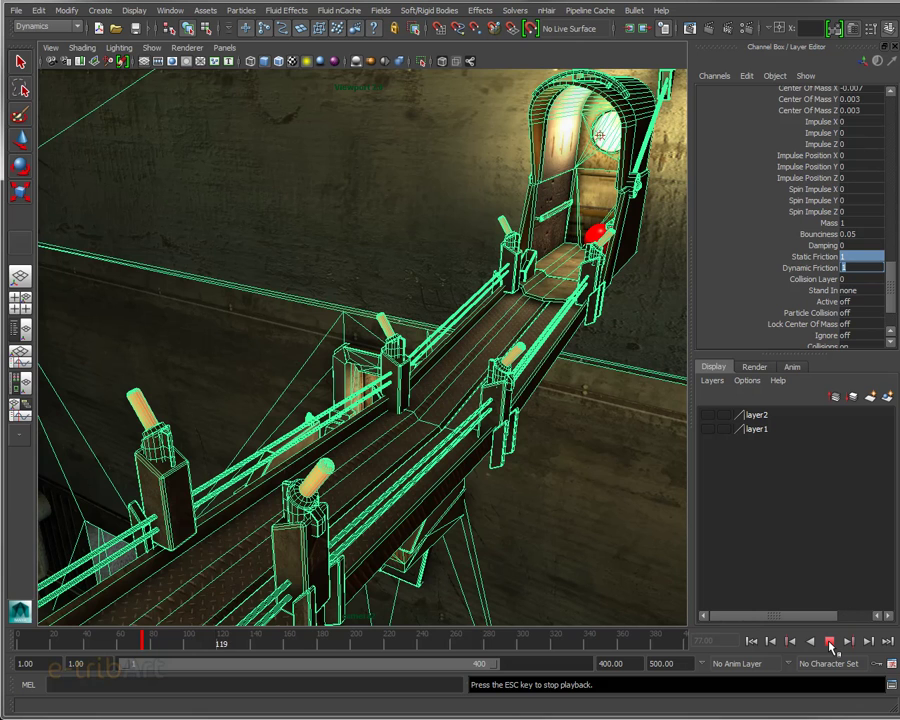
{"action": "left_click", "coordinate": [830, 644]}
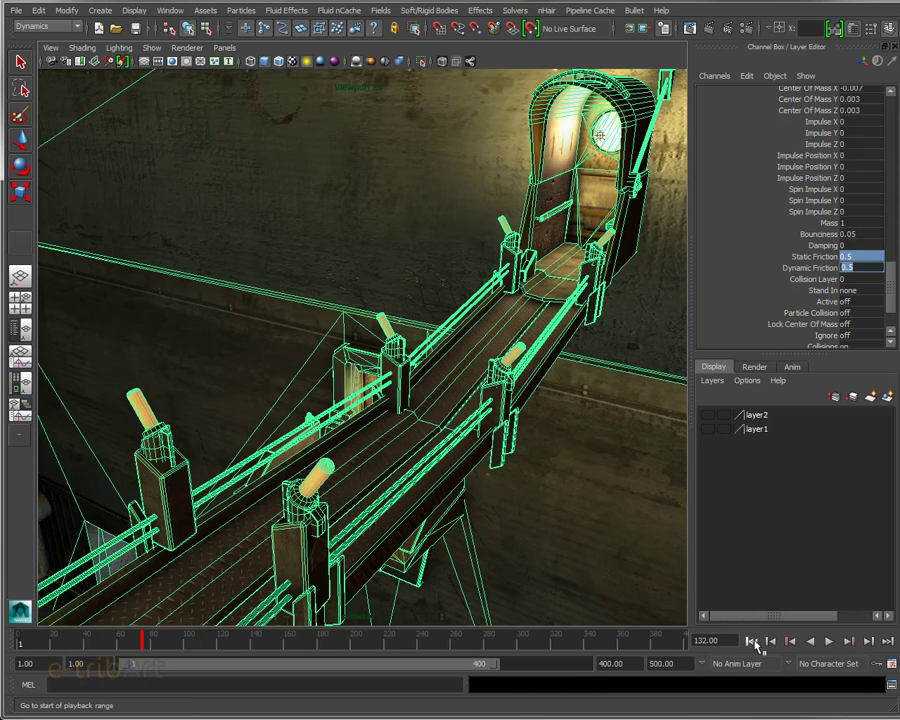
{"action": "left_click", "coordinate": [747, 643]}
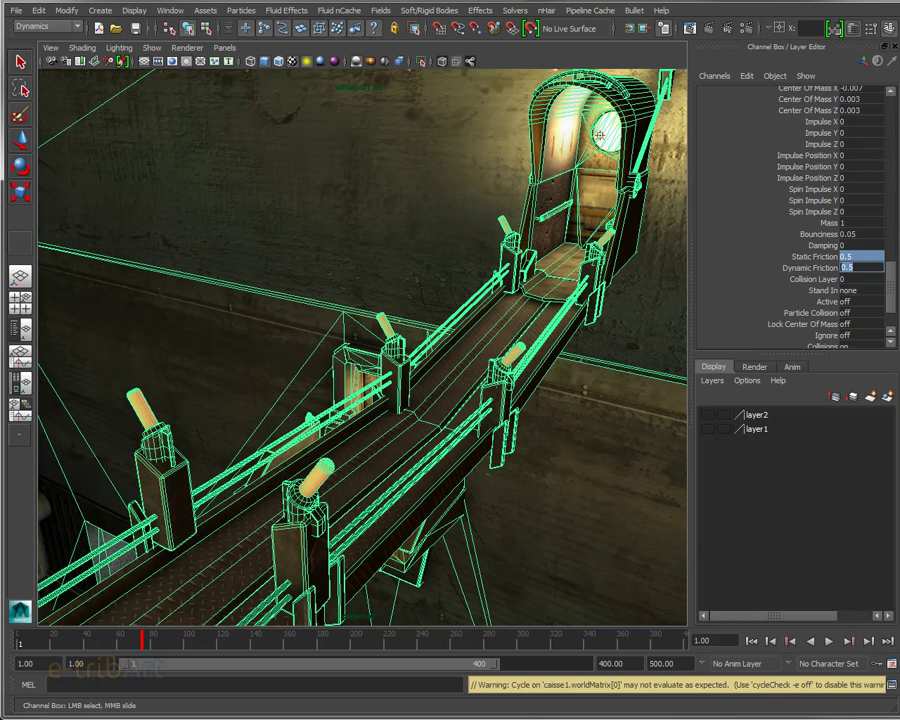
- Select the energy ball Boule_energie and bring its rigid_boule1 channels into view
{"action": "left_click", "coordinate": [600, 135]}
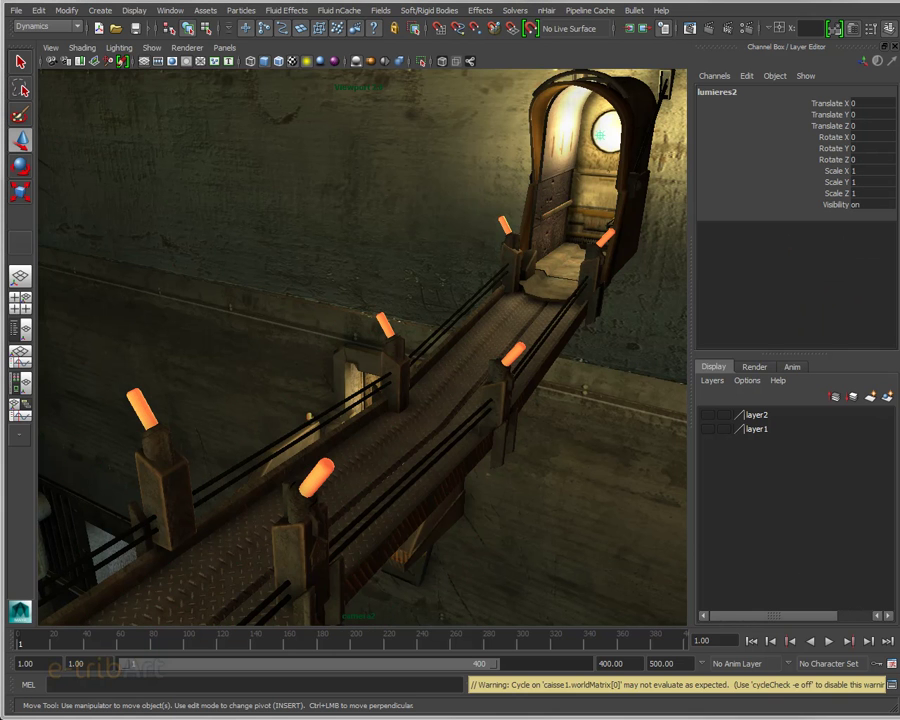
{"action": "left_click", "coordinate": [600, 135]}
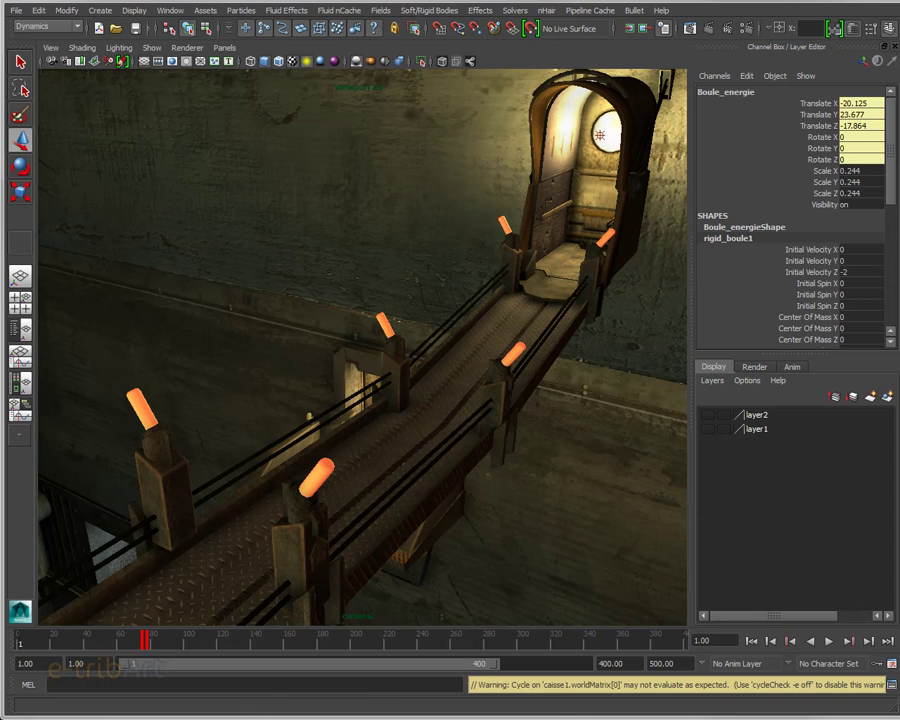
{"action": "scroll", "coordinate": [790, 220], "scroll_direction": "down", "scroll_amount": 4}
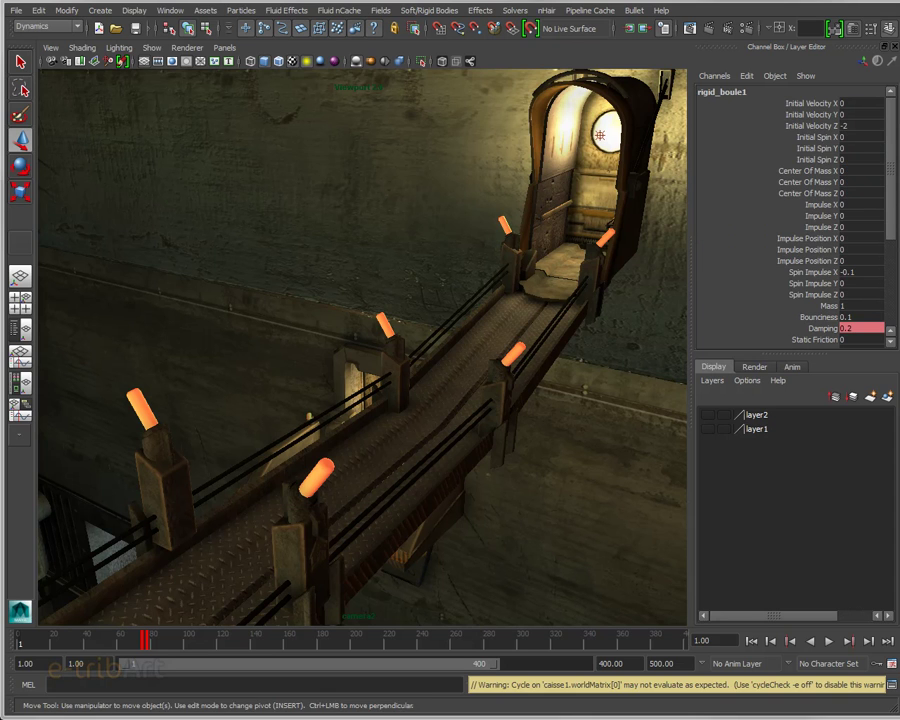
{"action": "key", "text": "ctrl+a"}
{"action": "key", "text": "ctrl+a"}
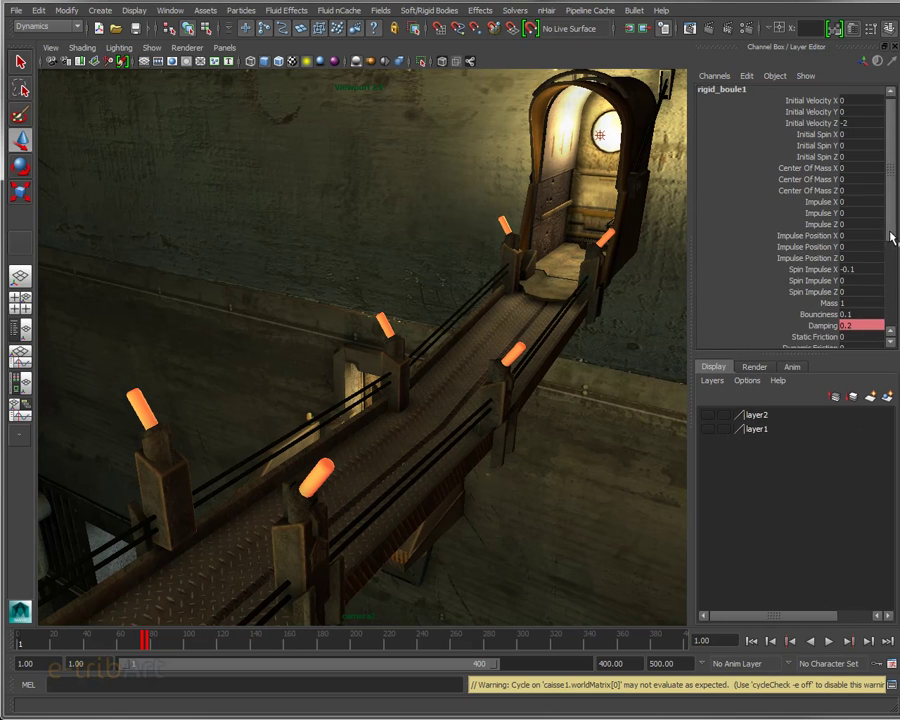
{"action": "scroll", "coordinate": [889, 240], "scroll_direction": "down", "scroll_amount": 3}
- Set the ball's Dynamic and Static Friction to 0.1 and replay the simulation
{"action": "left_click", "coordinate": [847, 283]}
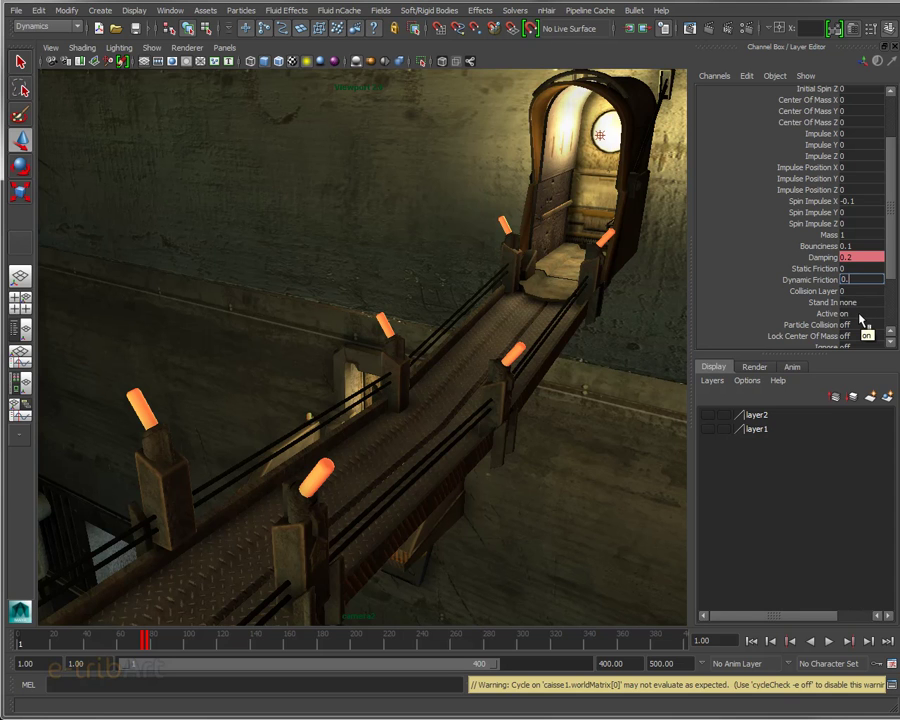
{"action": "left_click", "coordinate": [843, 268]}
{"action": "type", "text": ".1"}
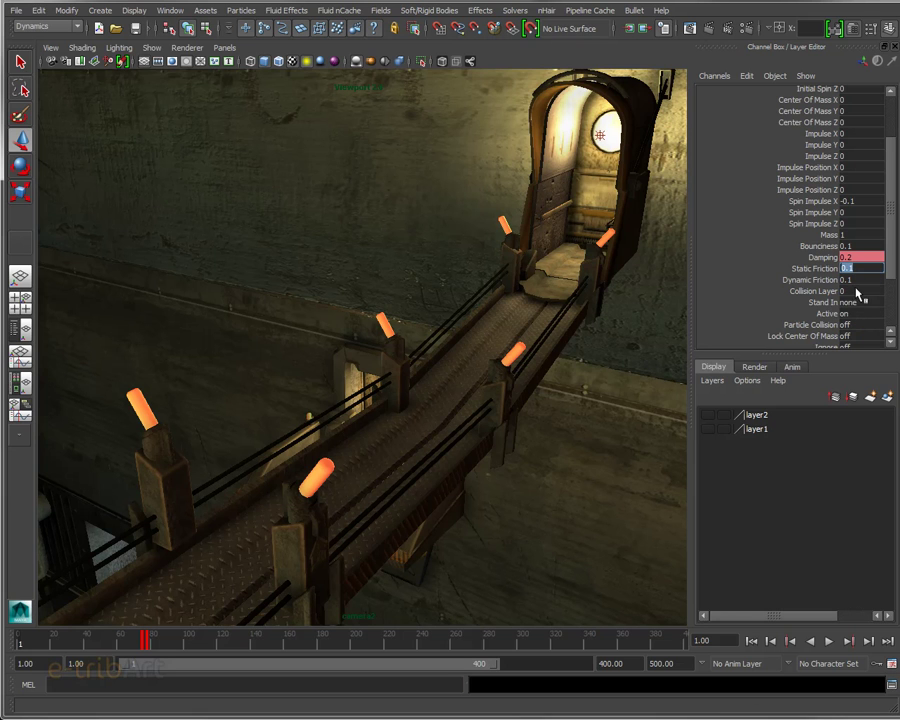
{"action": "left_click", "coordinate": [828, 641]}
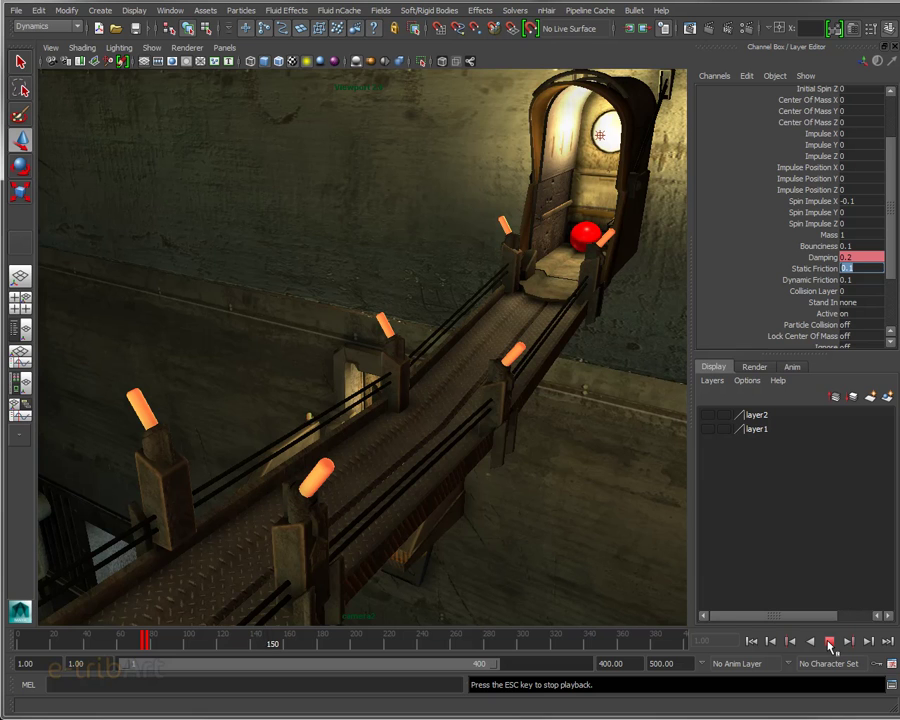
- Change the ball's Dynamic and Static Friction to 0.15 and replay from frame 1
{"action": "left_click", "coordinate": [830, 642]}
{"action": "left_click", "coordinate": [862, 280]}
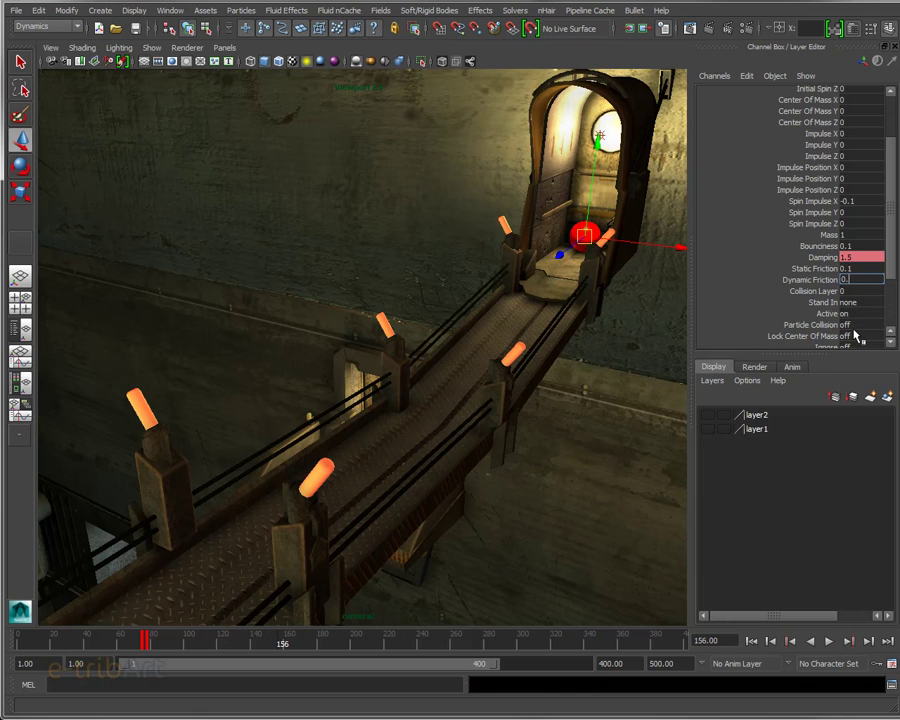
{"action": "type", "text": "15"}
{"action": "left_click", "coordinate": [859, 269]}
{"action": "type", "text": "5"}
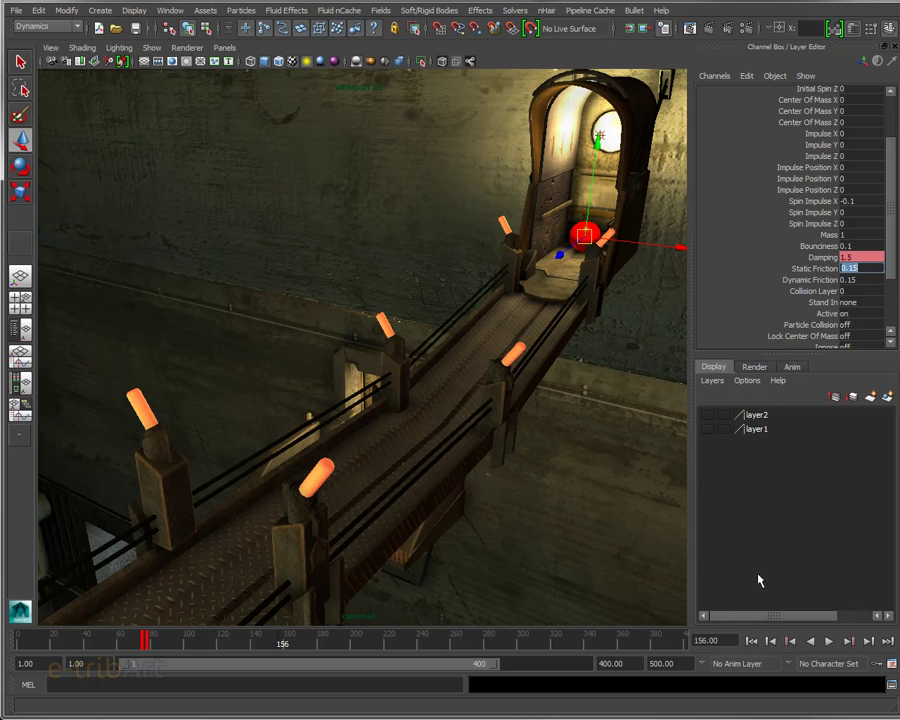
{"action": "left_click", "coordinate": [751, 641]}
{"action": "left_click", "coordinate": [830, 641]}
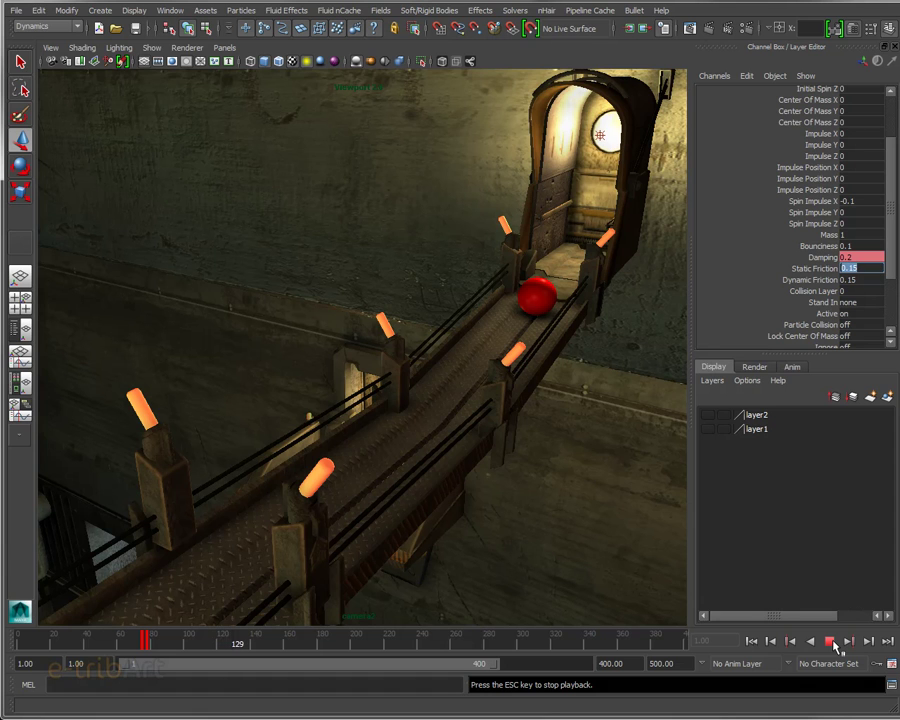
- Lower the ball's Dynamic and Static Friction to 0.05, replay to frame 150, then rewind
{"action": "left_click", "coordinate": [836, 643]}
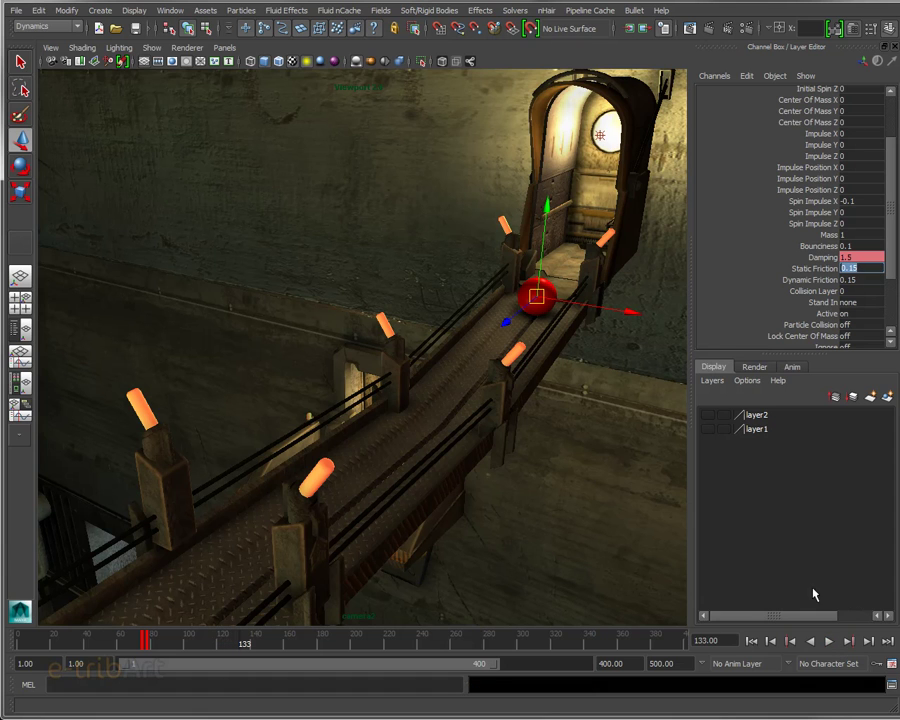
{"action": "left_click", "coordinate": [862, 280]}
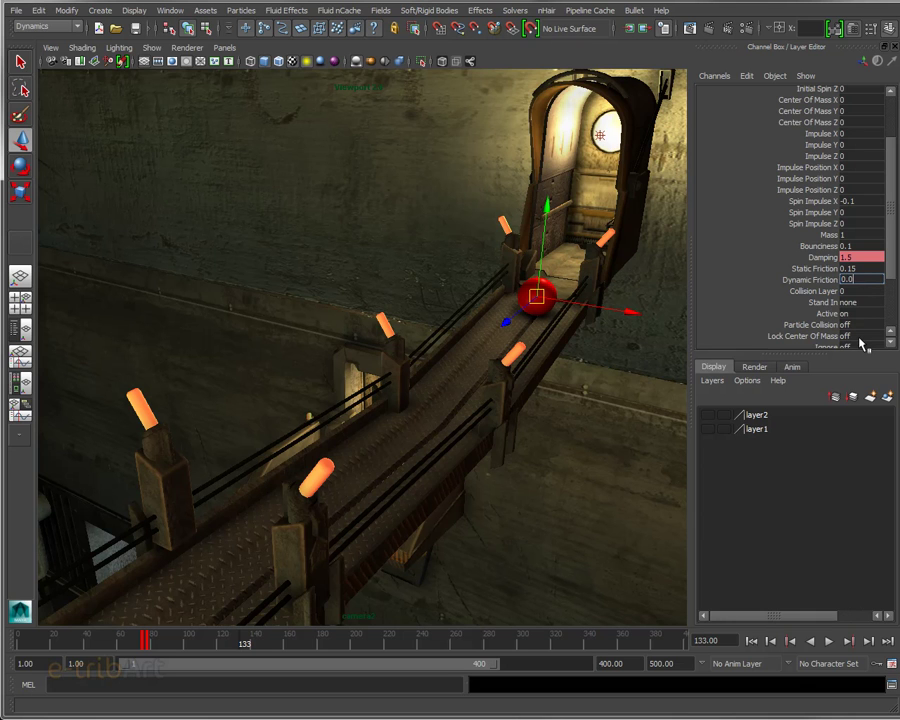
{"action": "left_click", "coordinate": [857, 269]}
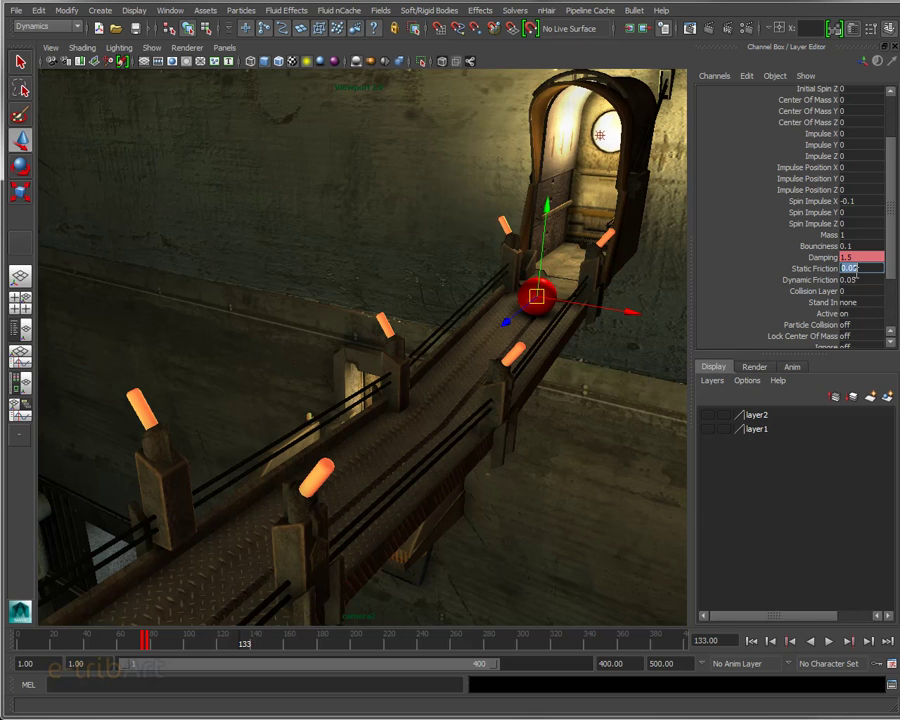
{"action": "left_click", "coordinate": [751, 641]}
{"action": "left_click", "coordinate": [828, 641]}
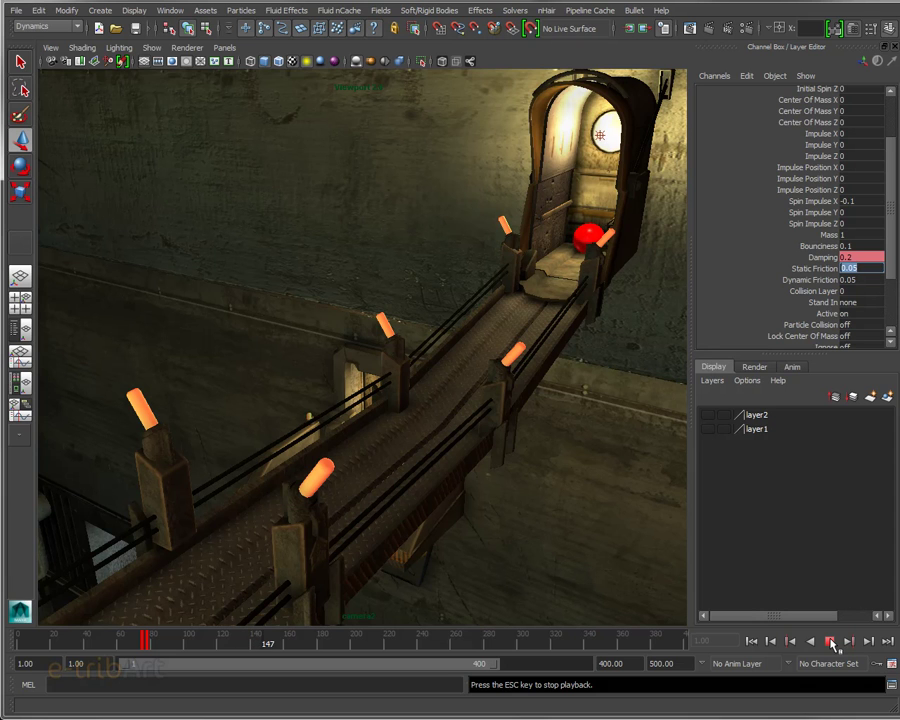
{"action": "left_click", "coordinate": [830, 642]}
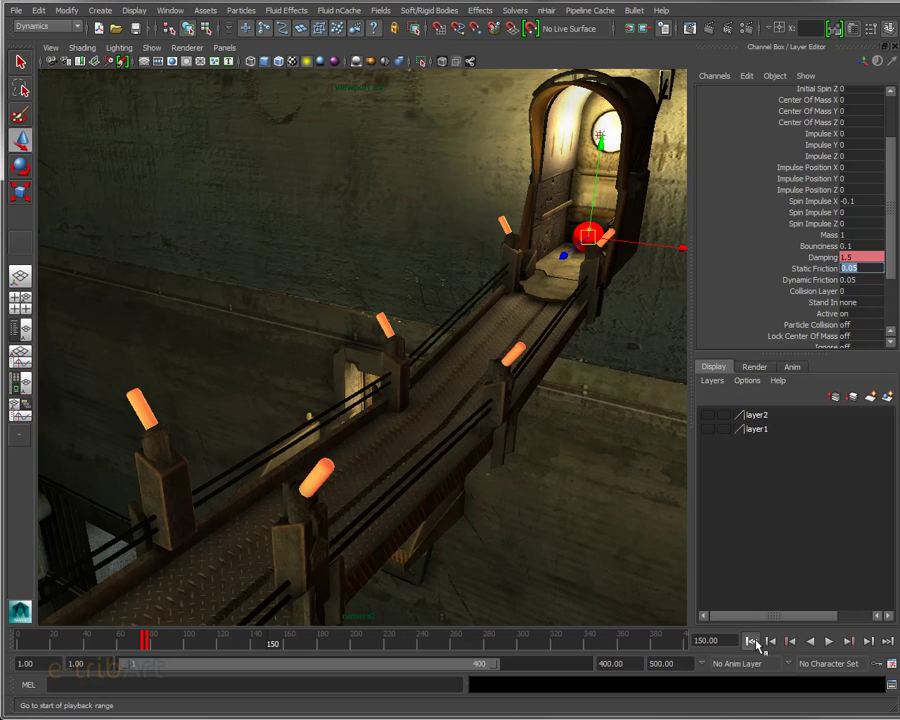
{"action": "left_click", "coordinate": [751, 641]}
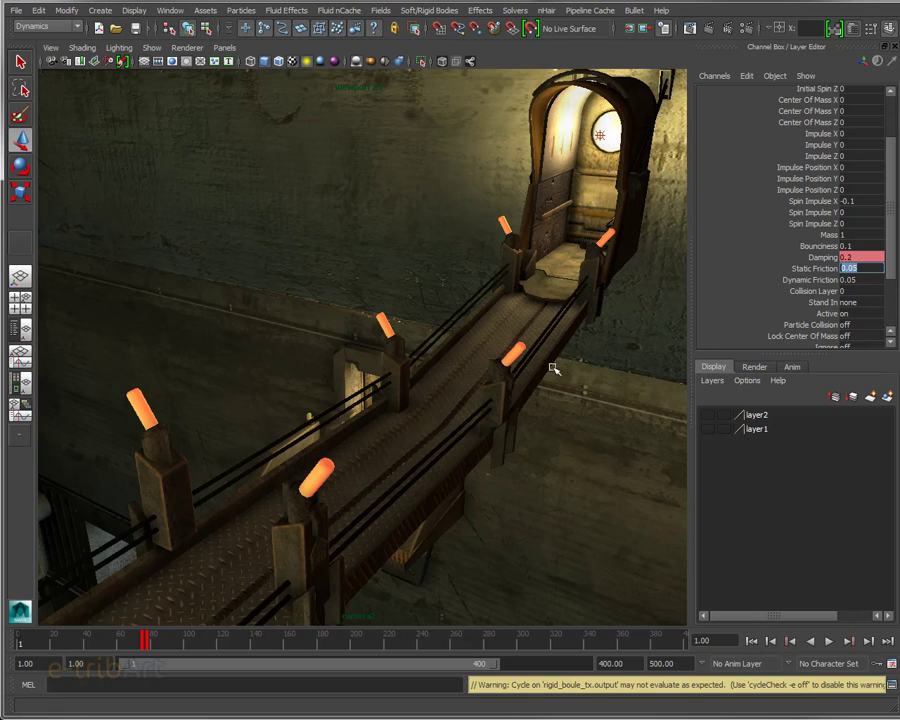
- Nudge the energy ball slightly upward at its starting position above the walkway
{"action": "mouse_move", "coordinate": [534, 370]}
{"action": "left_mouse_down", "text": "alt"}
{"action": "mouse_move", "coordinate": [280, 420]}
{"action": "mouse_move", "coordinate": [313, 378]}
{"action": "left_mouse_up", "text": "alt"}
{"action": "middle_click_drag", "start_coordinate": [199, 295], "coordinate": [237, 359], "text": "alt"}
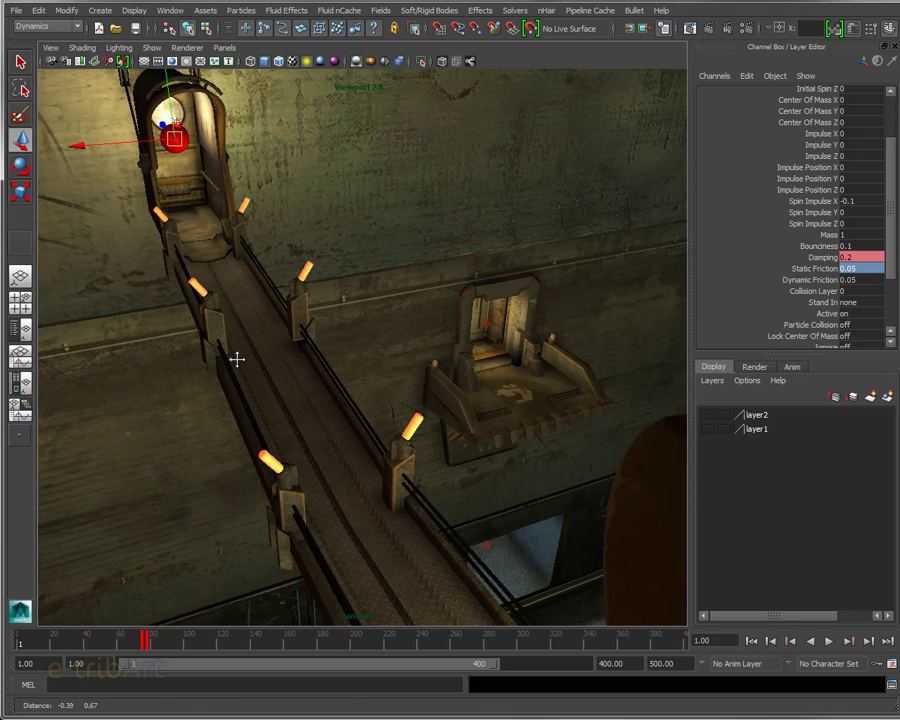
{"action": "left_click_drag", "start_coordinate": [175, 112], "coordinate": [122, 80]}
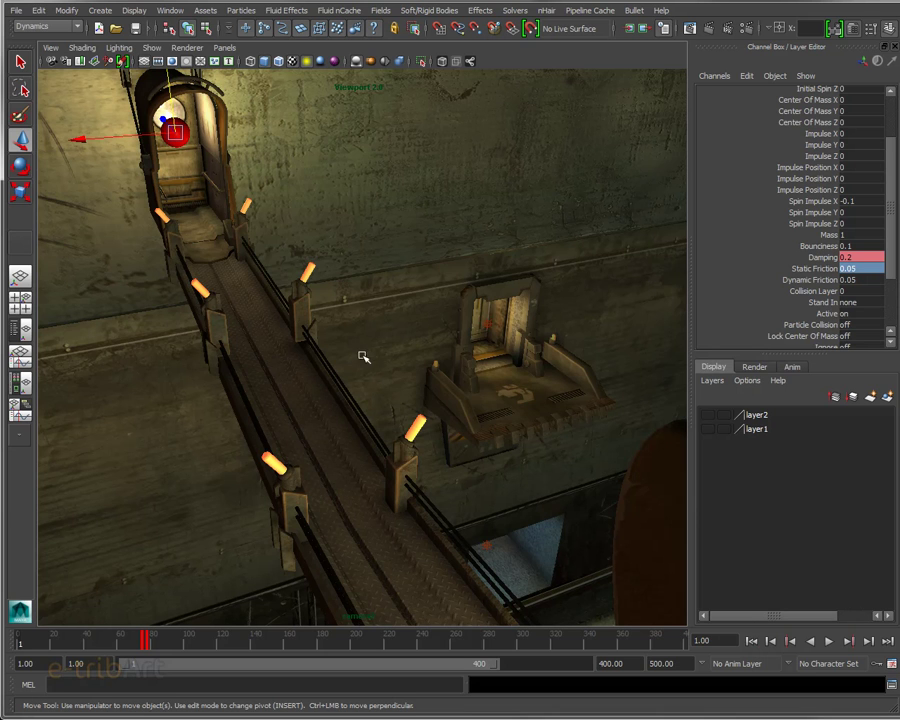
{"action": "left_click_drag", "start_coordinate": [166, 123], "coordinate": [164, 121]}
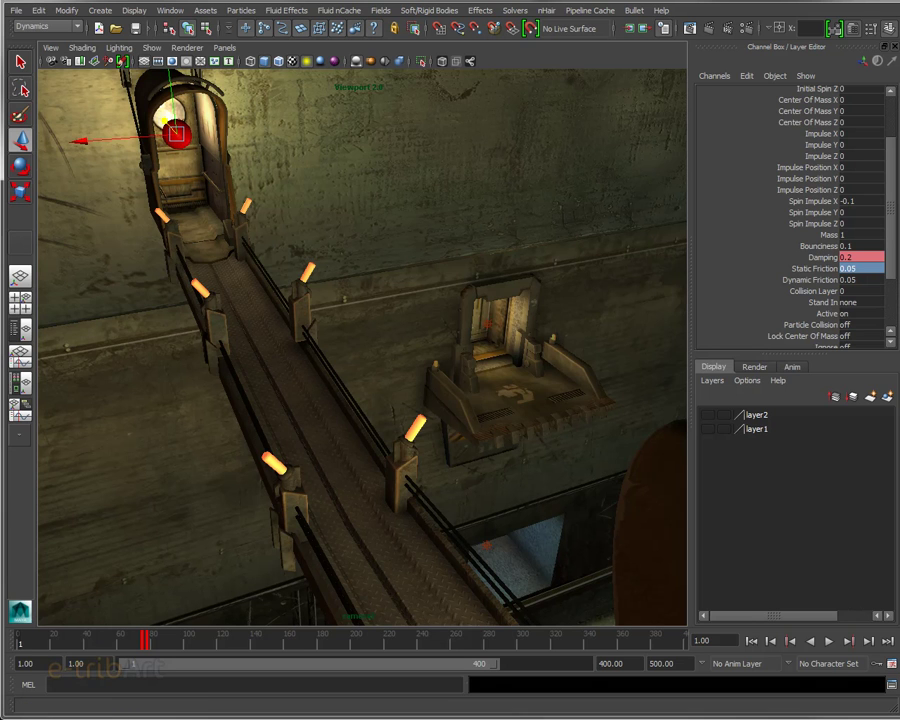
- Replay the ball rolling down the ramp, rewind to frame 1, and select the ball
{"action": "left_click", "coordinate": [829, 642]}
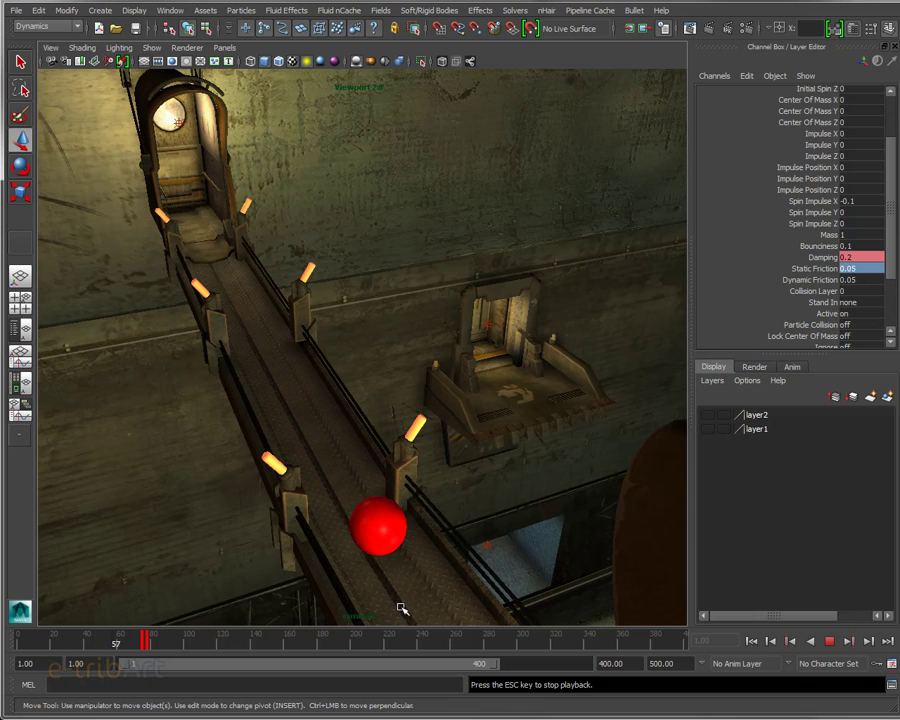
{"action": "mouse_move", "coordinate": [426, 604]}
{"action": "left_mouse_down", "text": "alt"}
{"action": "mouse_move", "coordinate": [539, 609]}
{"action": "mouse_move", "coordinate": [629, 594]}
{"action": "left_mouse_up", "text": "alt"}
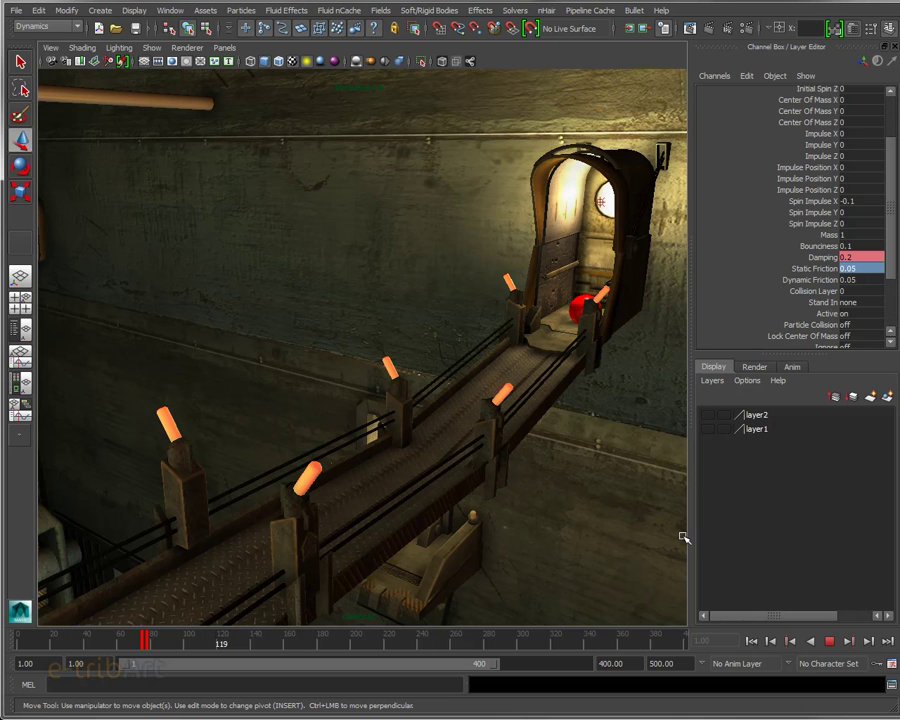
{"action": "left_click", "coordinate": [833, 645]}
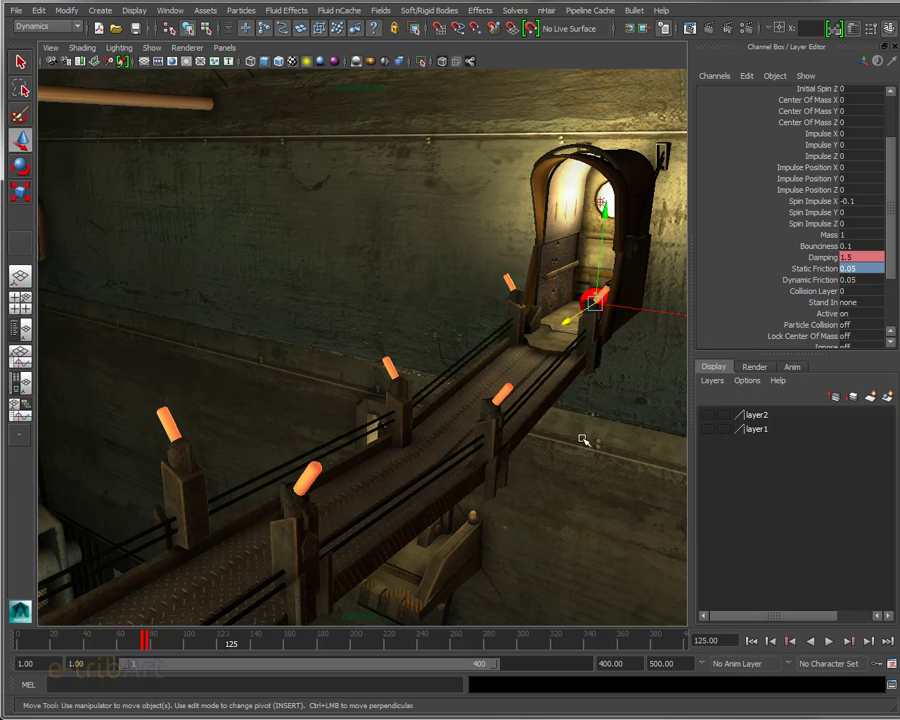
{"action": "mouse_move", "coordinate": [555, 400]}
{"action": "left_mouse_down", "text": "alt"}
{"action": "mouse_move", "coordinate": [515, 424]}
{"action": "mouse_move", "coordinate": [359, 421]}
{"action": "left_mouse_up", "text": "alt"}
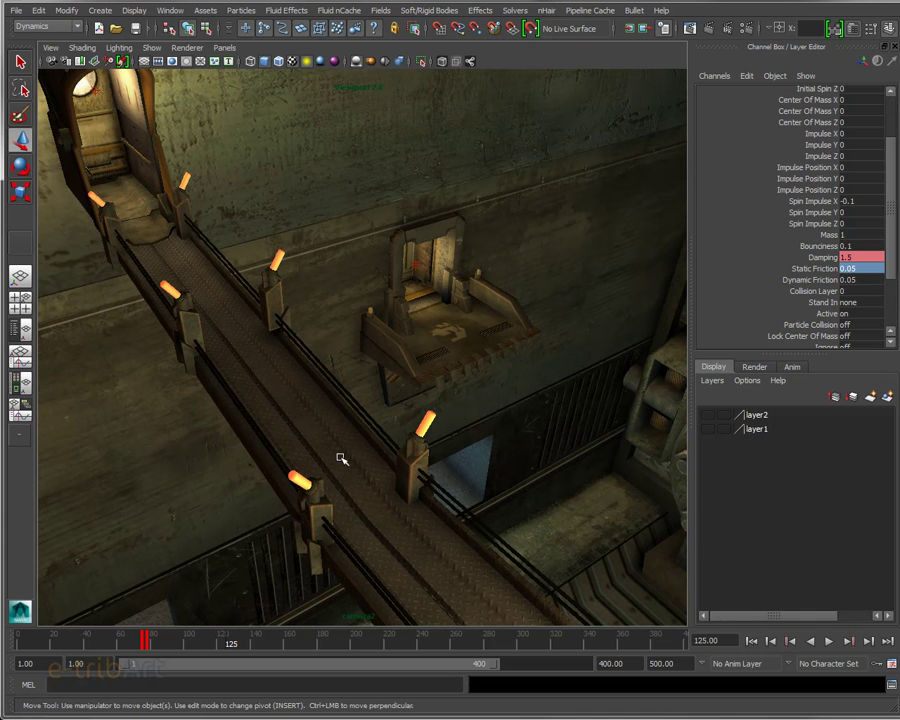
{"action": "key", "text": "alt+shift+v"}
{"action": "key", "text": "alt+v"}
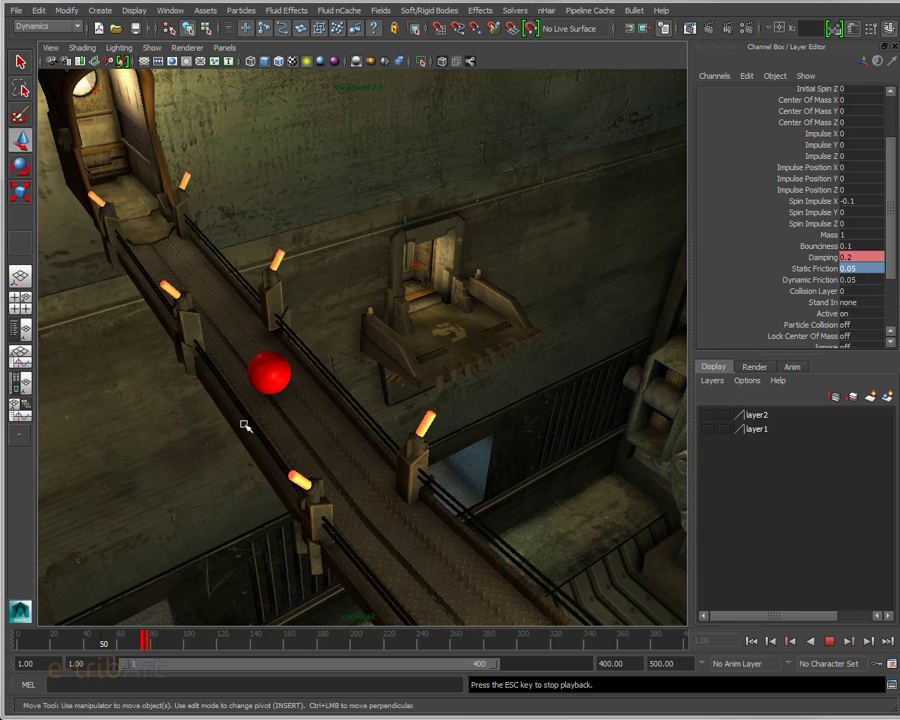
{"action": "left_click", "coordinate": [831, 642]}
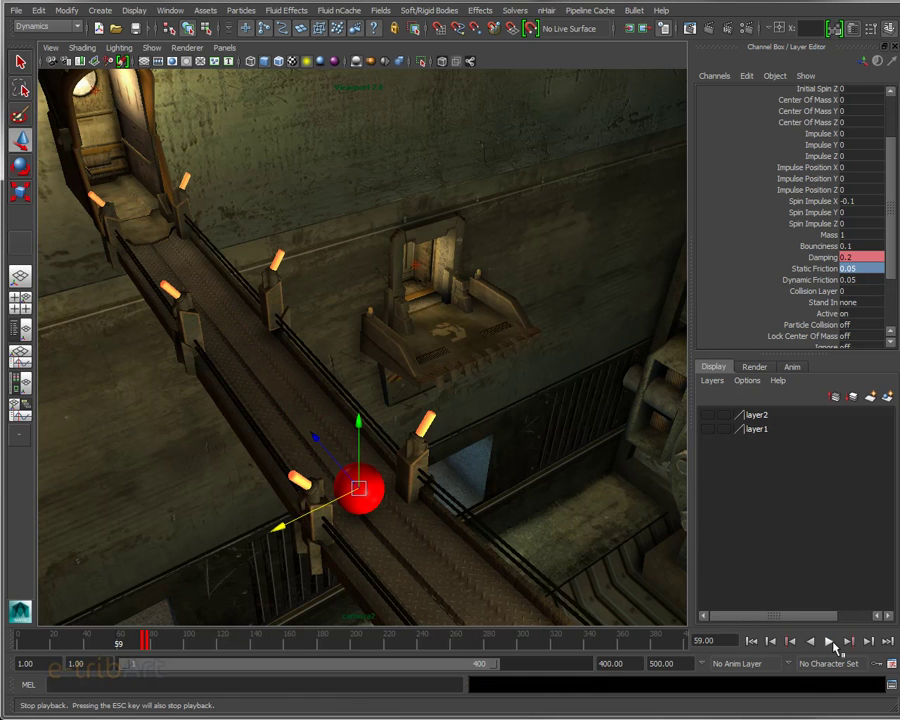
{"action": "left_click", "coordinate": [831, 642]}
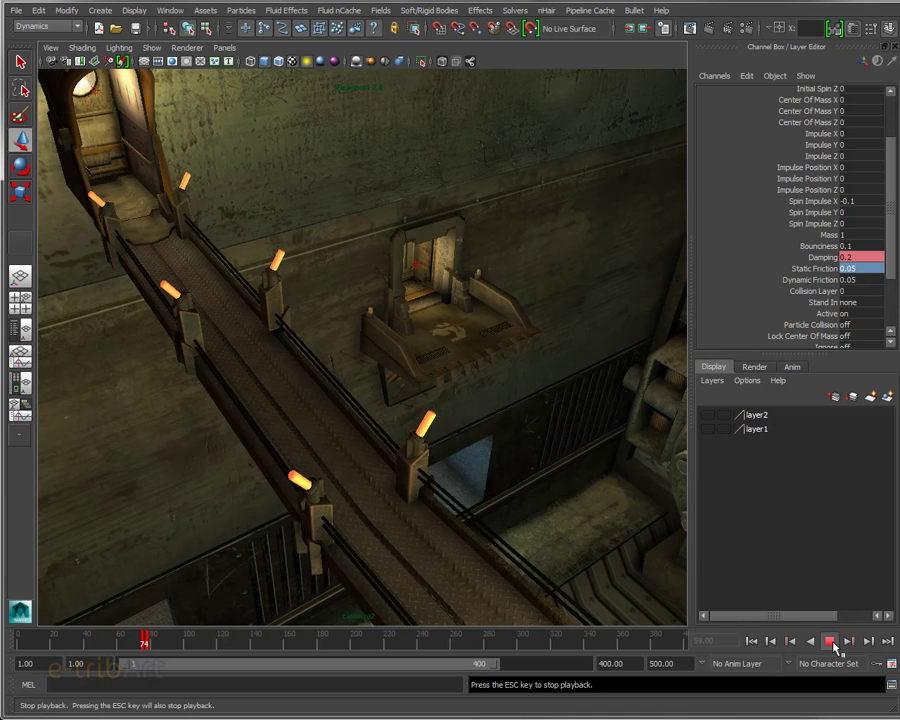
{"action": "left_click", "coordinate": [831, 642]}
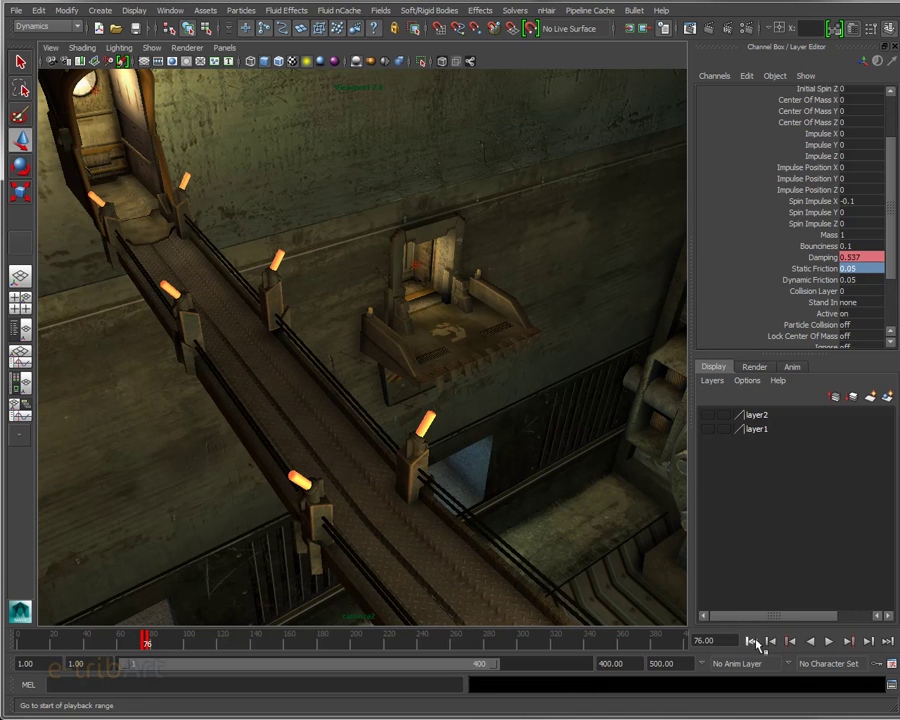
{"action": "left_click", "coordinate": [752, 641]}
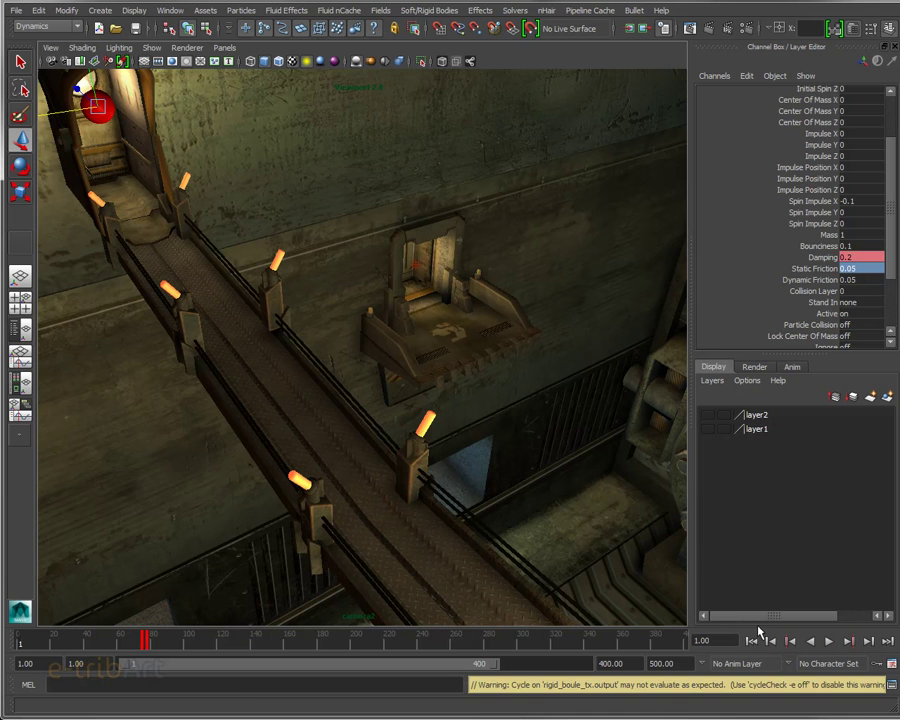
{"action": "left_click", "coordinate": [113, 118]}
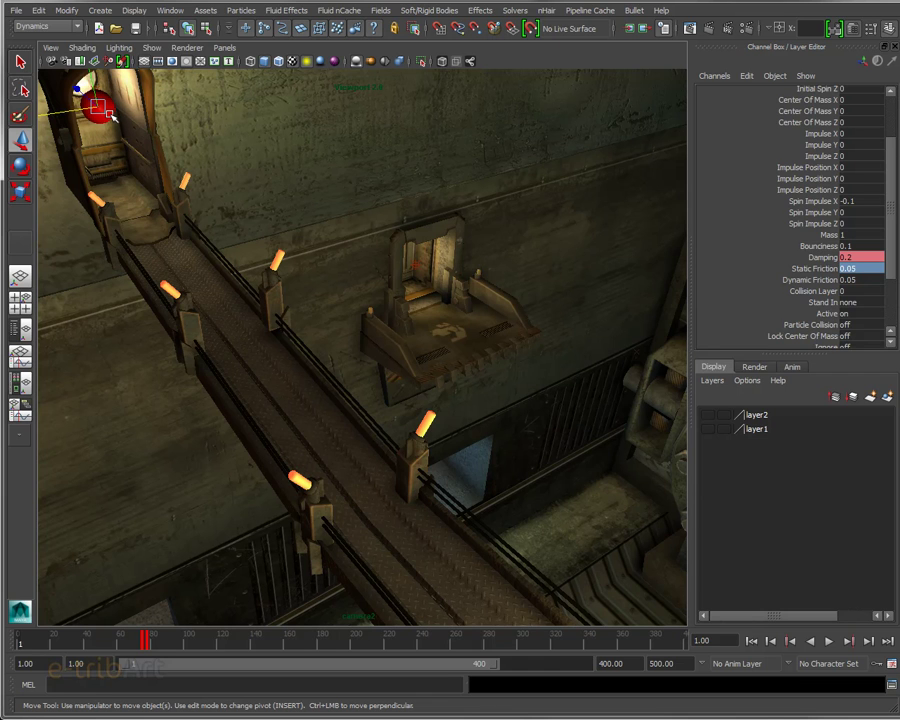
- Open Bake Simulation options, choose the ball's Translate and Rotate channels, and set Sample by to 5
{"action": "left_click", "coordinate": [38, 10]}
{"action": "mouse_move", "coordinate": [100, 127]}
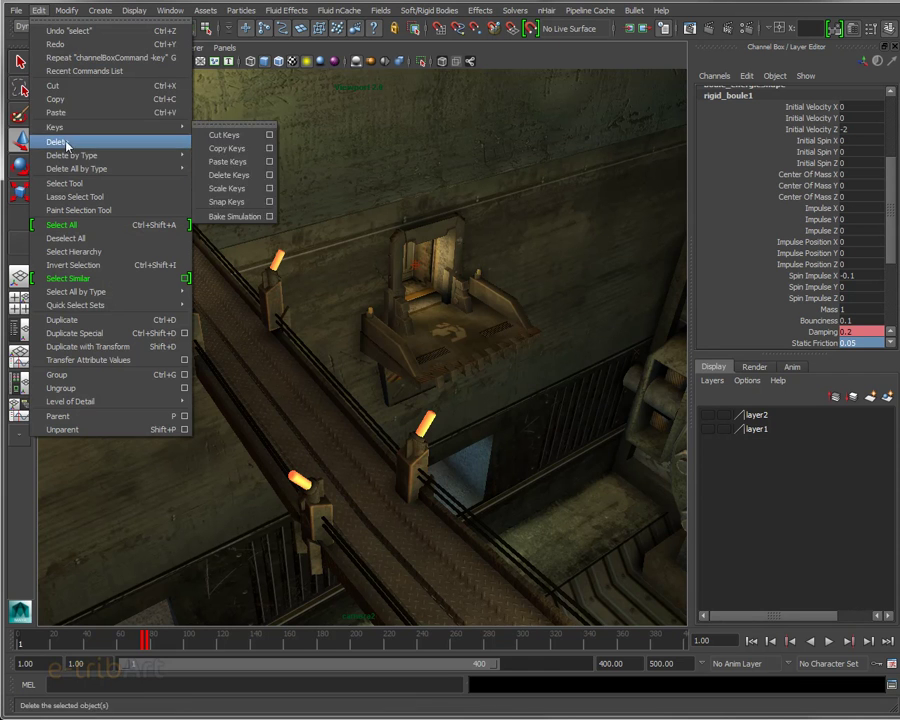
{"action": "left_click", "coordinate": [268, 216]}
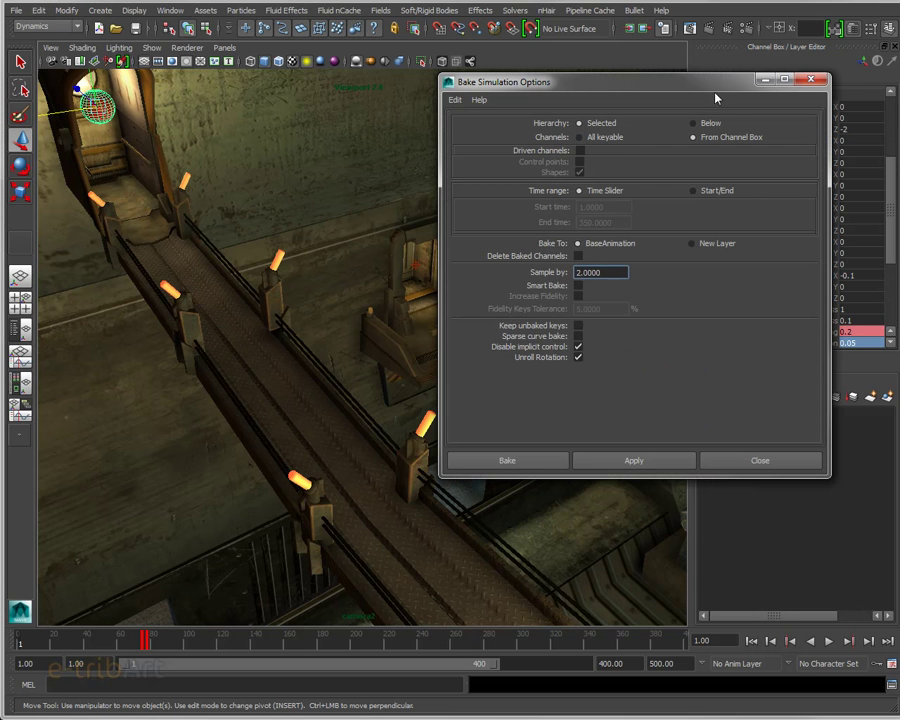
{"action": "left_click_drag", "start_coordinate": [715, 82], "coordinate": [558, 32]}
{"action": "scroll", "coordinate": [880, 160], "scroll_direction": "up", "scroll_amount": 5}
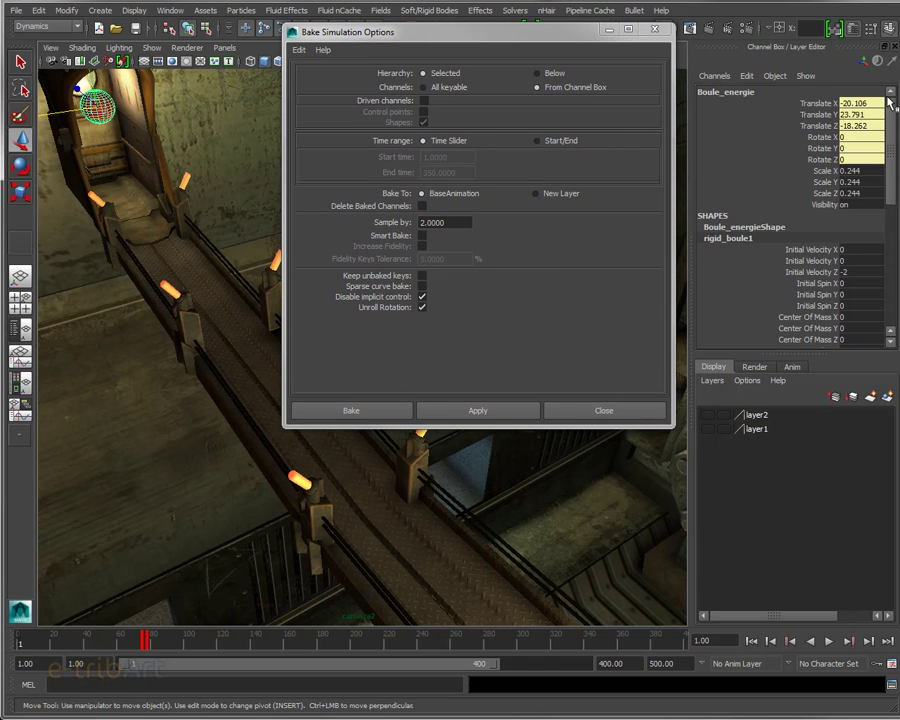
{"action": "left_click_drag", "start_coordinate": [815, 103], "coordinate": [833, 160]}
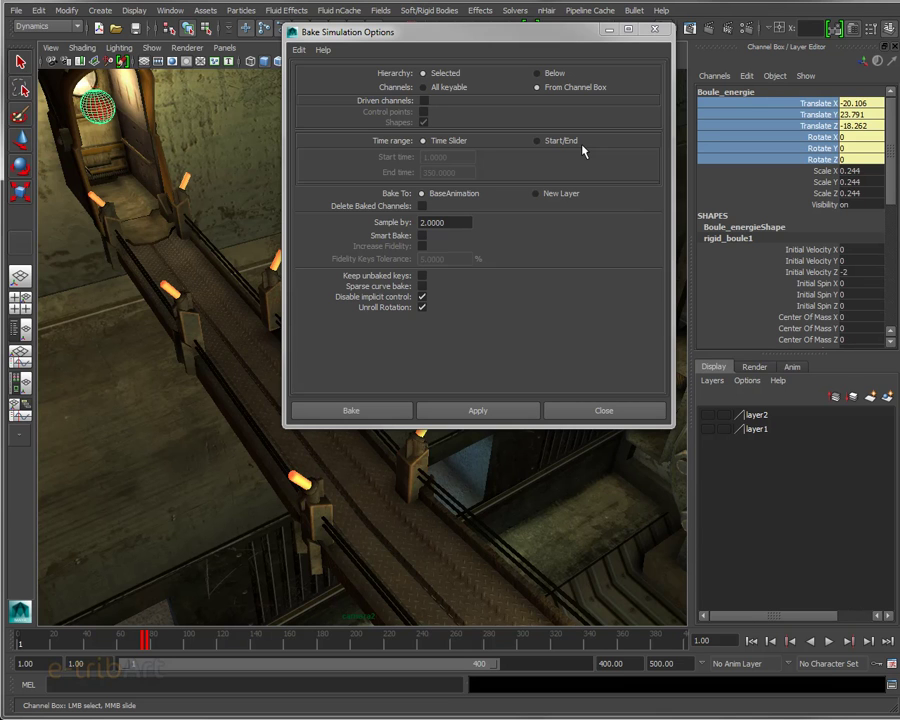
{"action": "left_click_drag", "start_coordinate": [462, 222], "coordinate": [388, 222]}
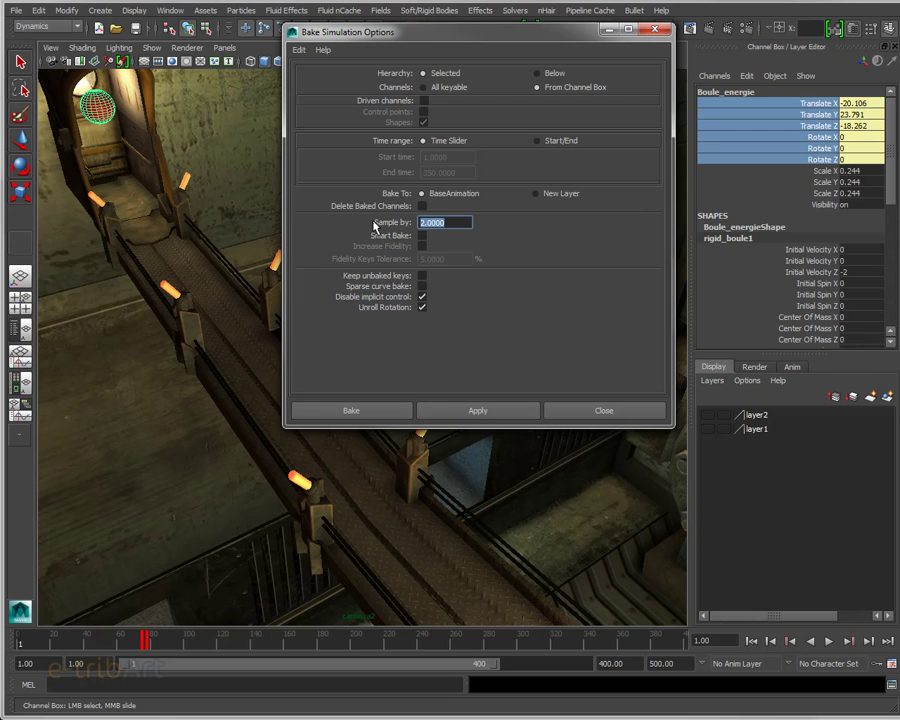
{"action": "type", "text": "5"}
- Bake the ball's translate and rotate channels into keyframes across the timeline
{"action": "left_click", "coordinate": [375, 415]}
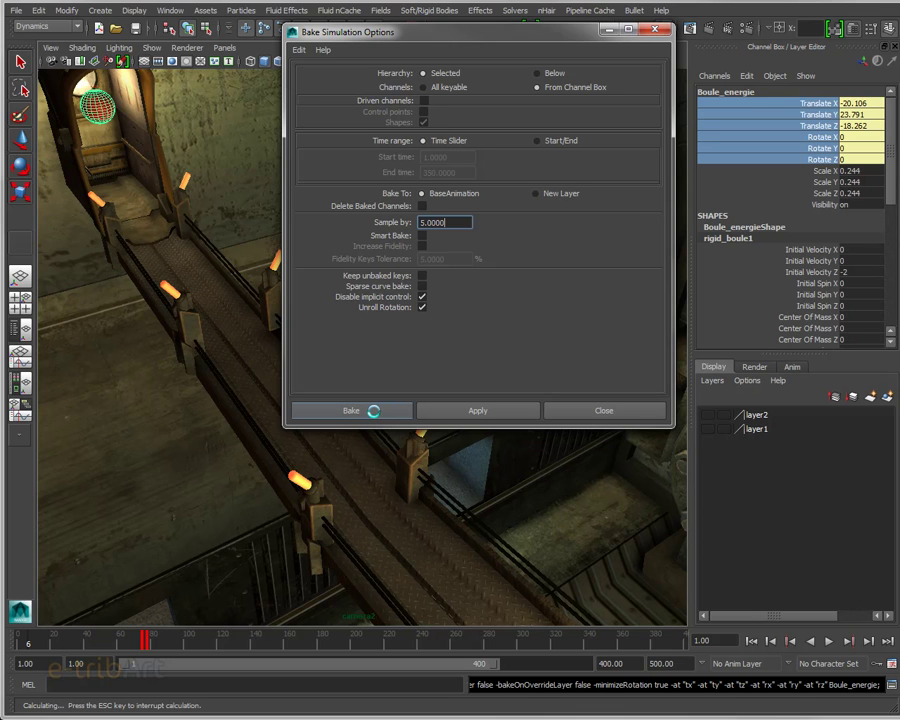